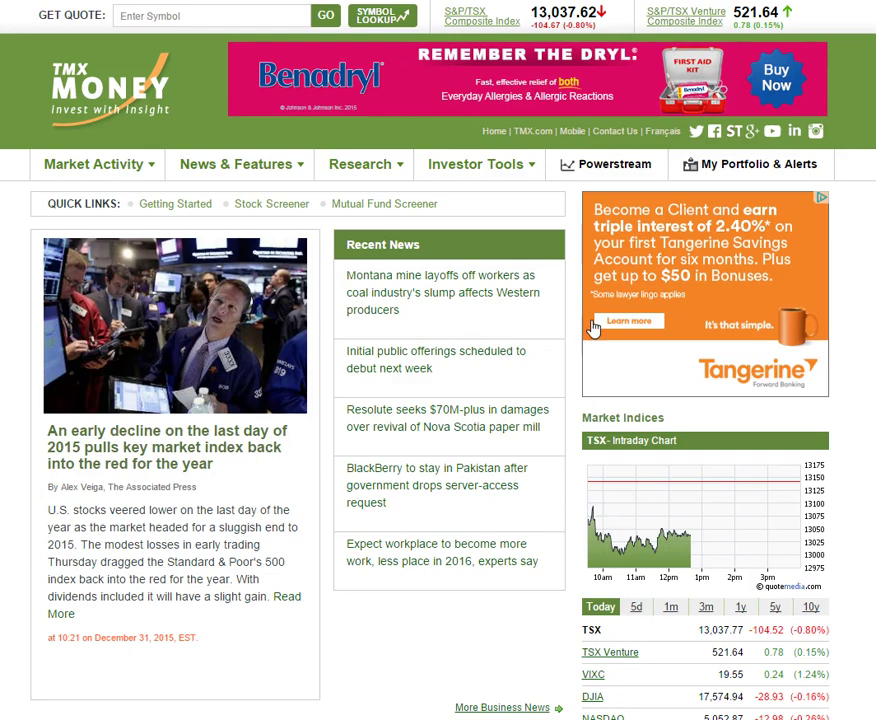
- Open the personal portfolio page and display the watchlist of the oil and gas portfolio
click(740, 168)
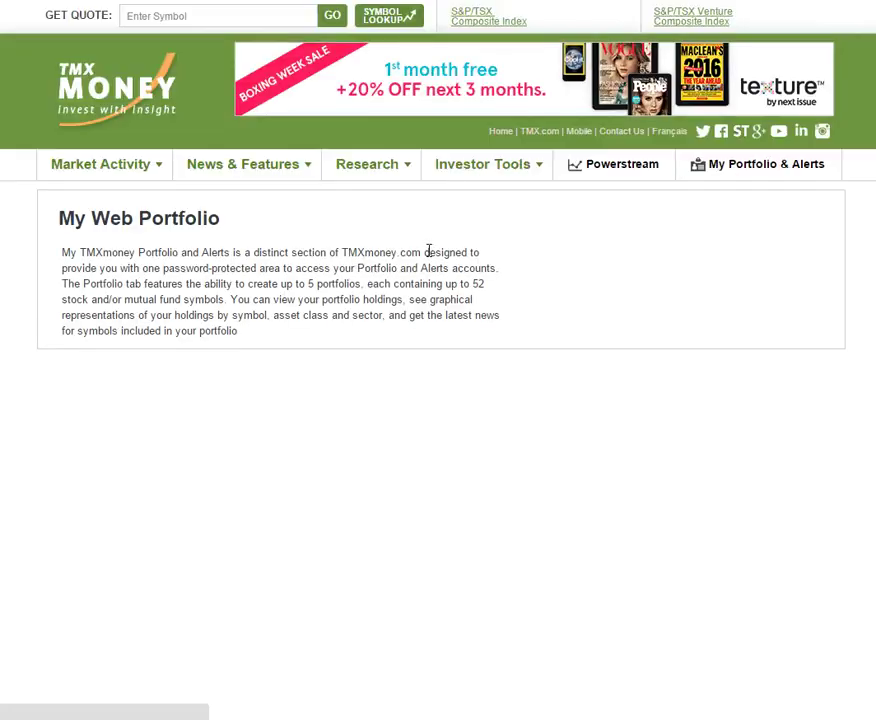
scroll(455, 250, down, 4)
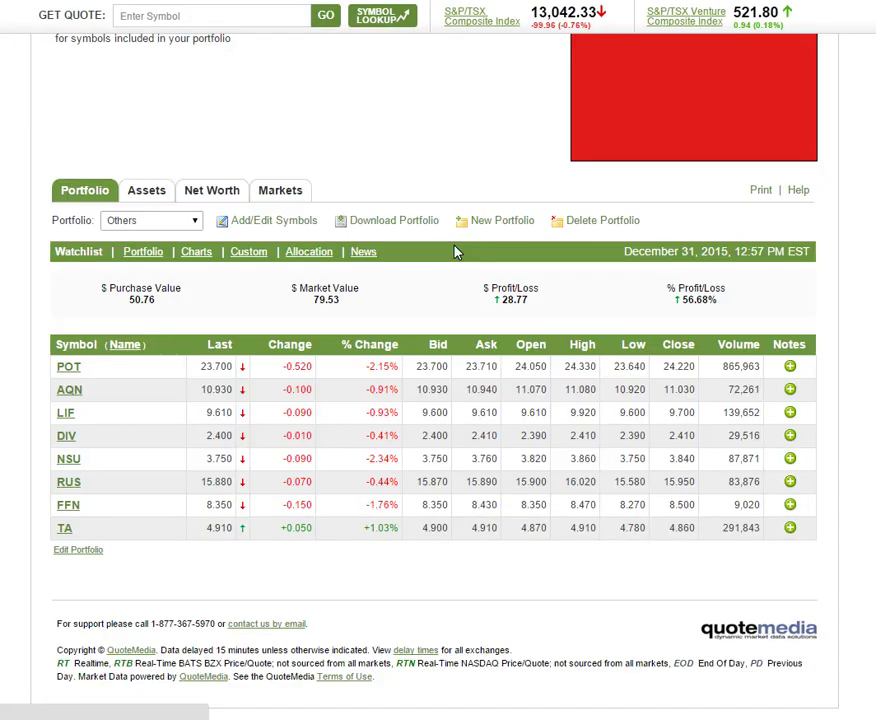
click(190, 153)
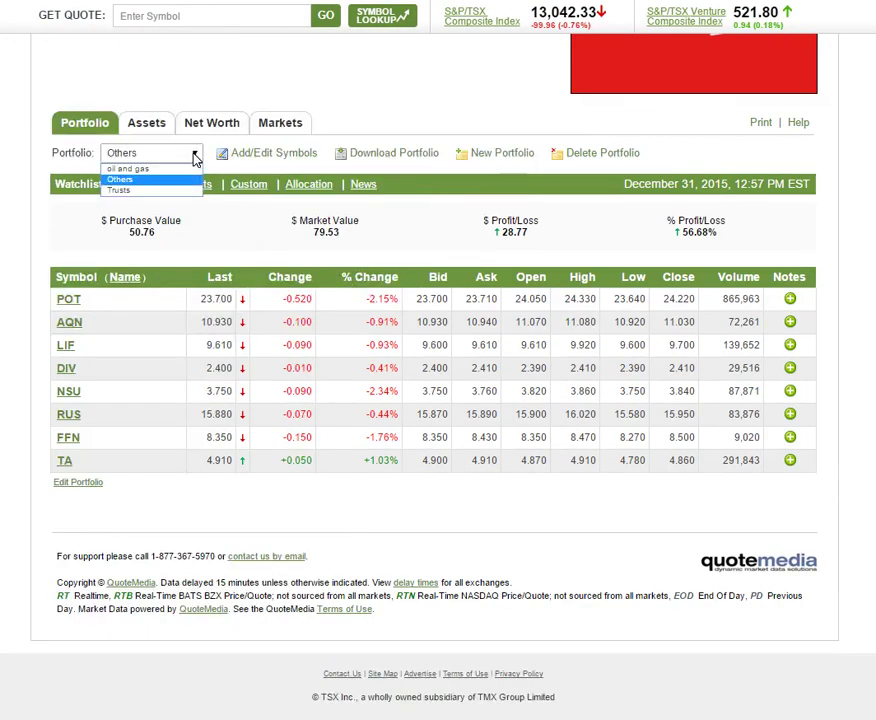
click(133, 170)
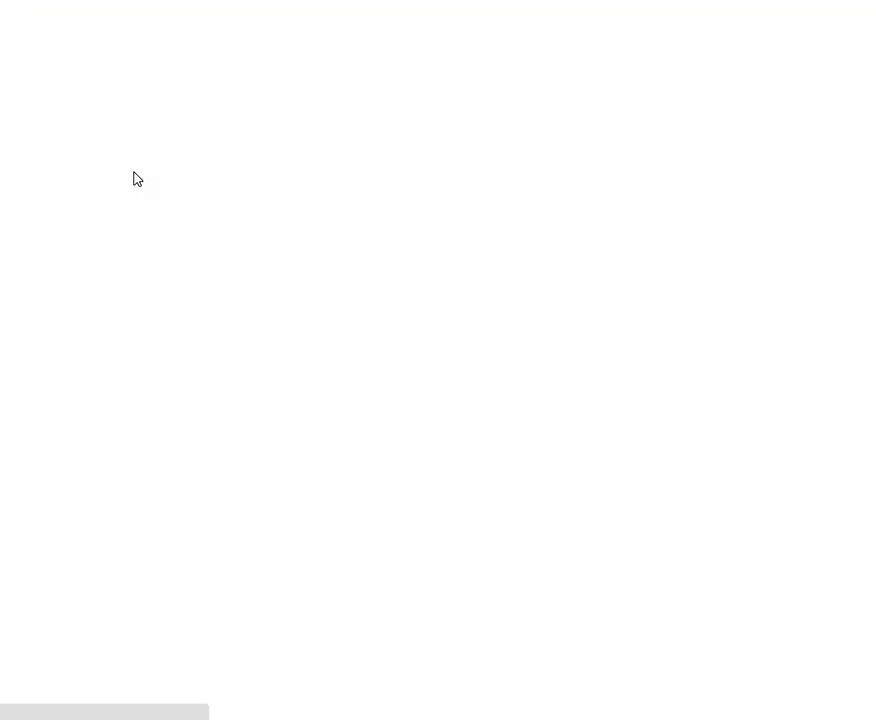
scroll(256, 372, down, 5)
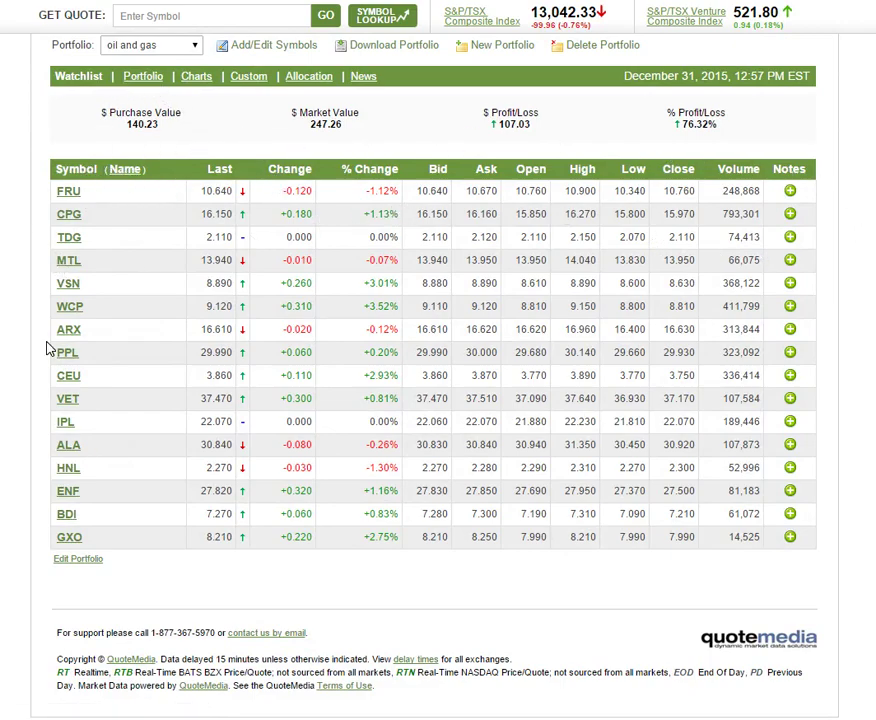
- Switch the oil and gas holdings to the Portfolio view and review their cost, market value and gain/loss figures
click(146, 79)
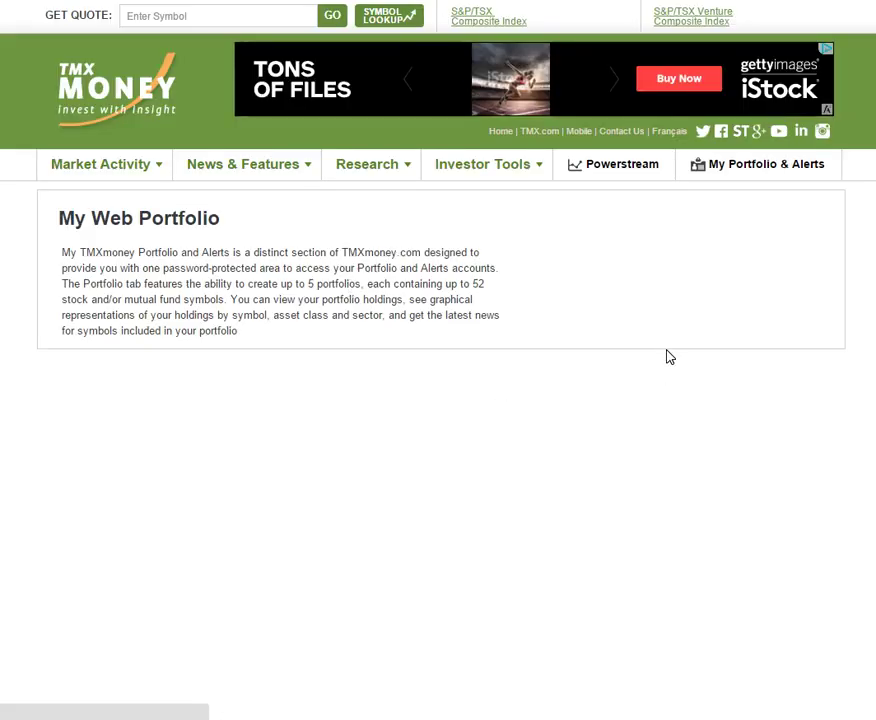
scroll(670, 350, down, 4)
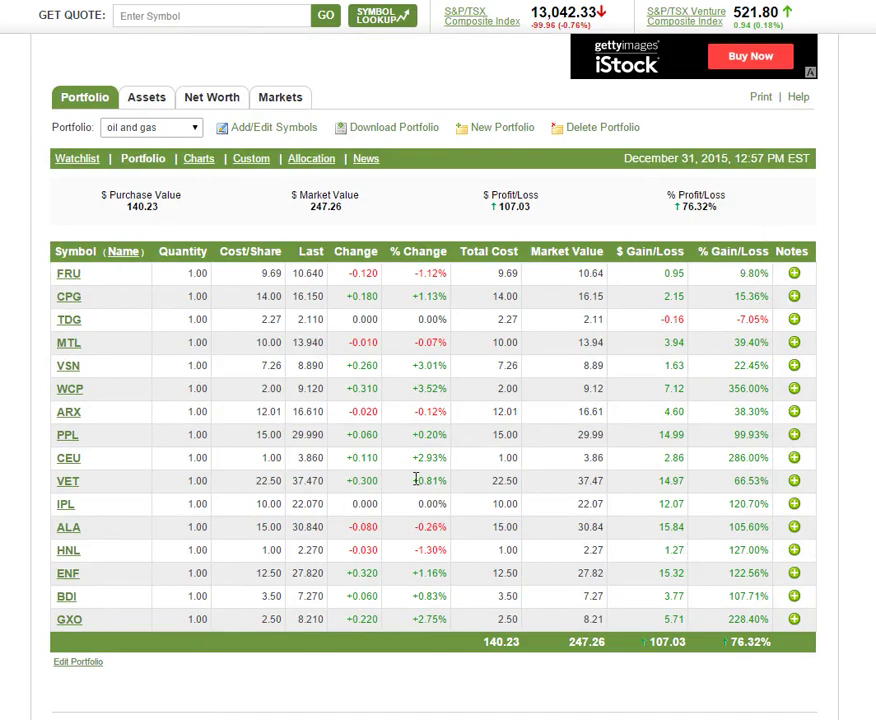
scroll(348, 420, up, 1)
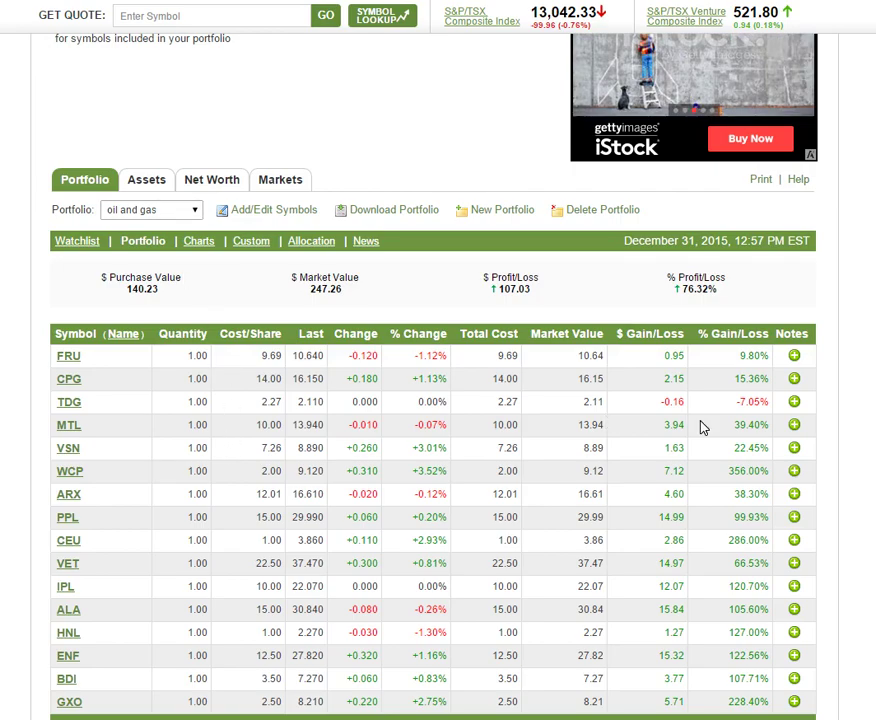
scroll(836, 443, down, 2)
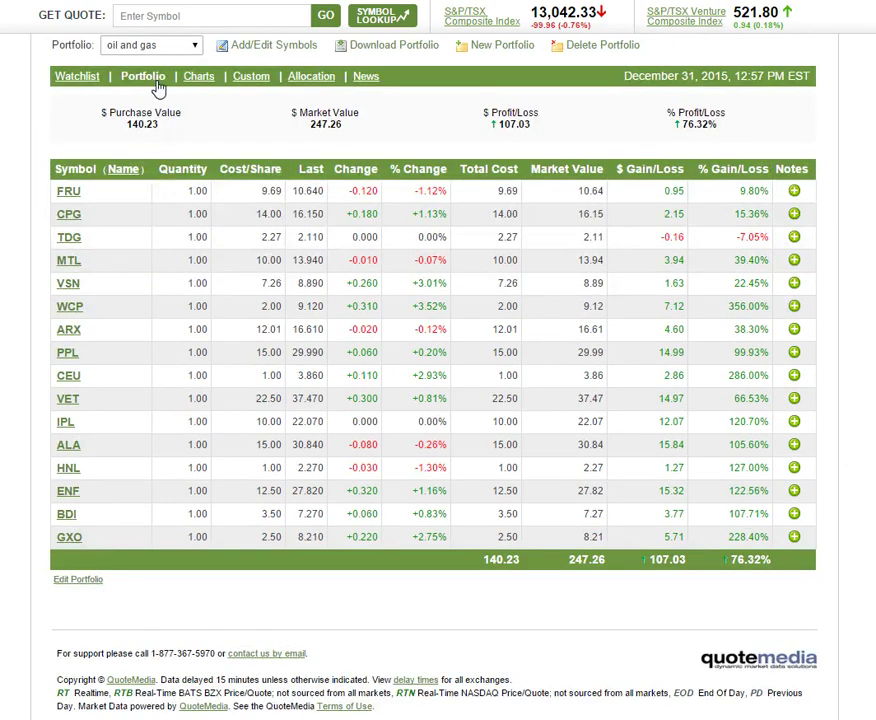
scroll(260, 430, up, 1)
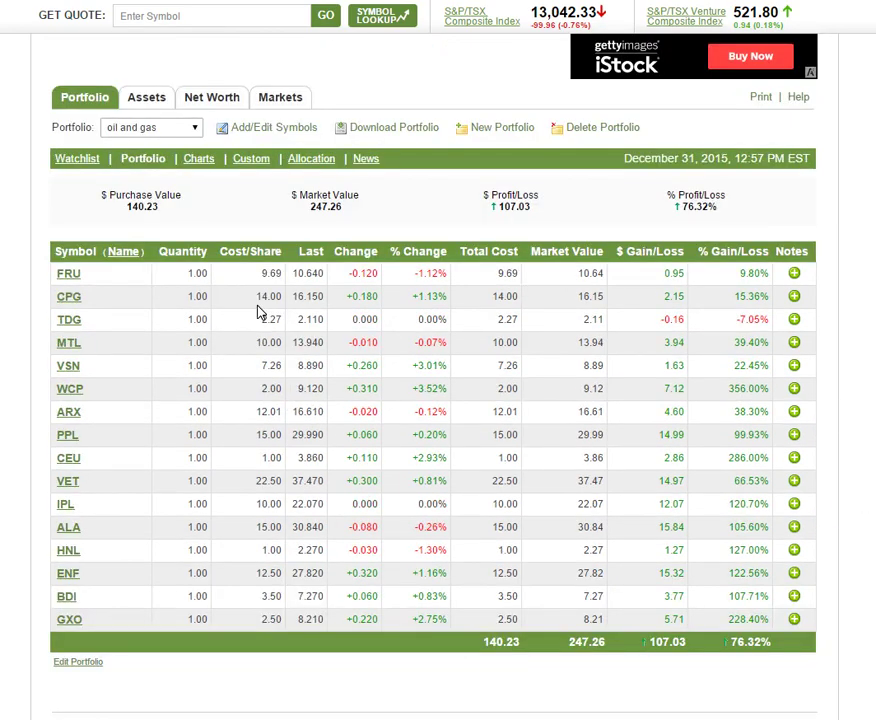
- Display the Others portfolio and review its holdings' gains and losses
click(181, 131)
click(160, 154)
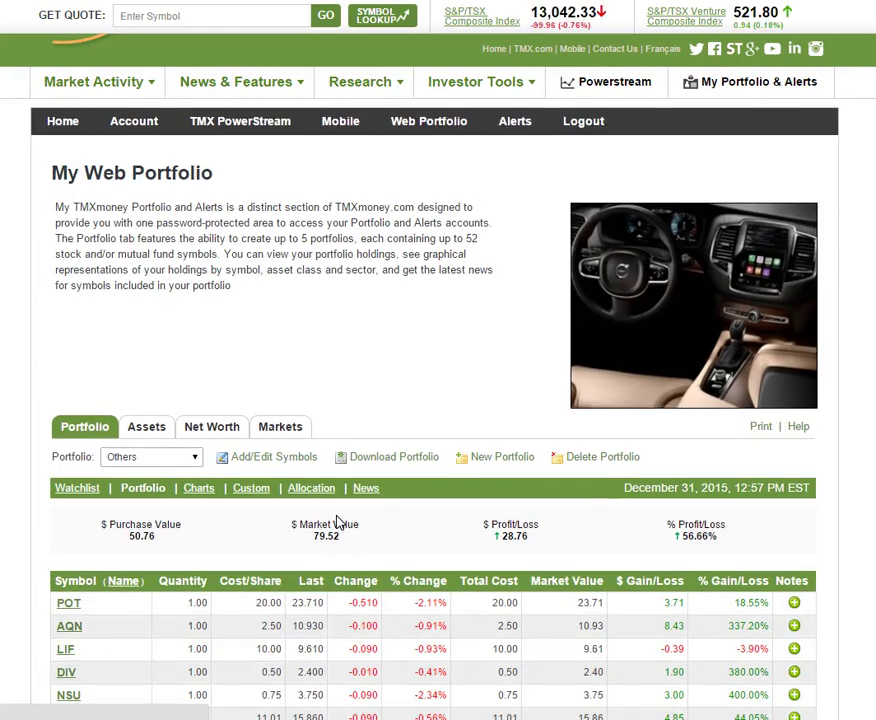
scroll(336, 524, down, 3)
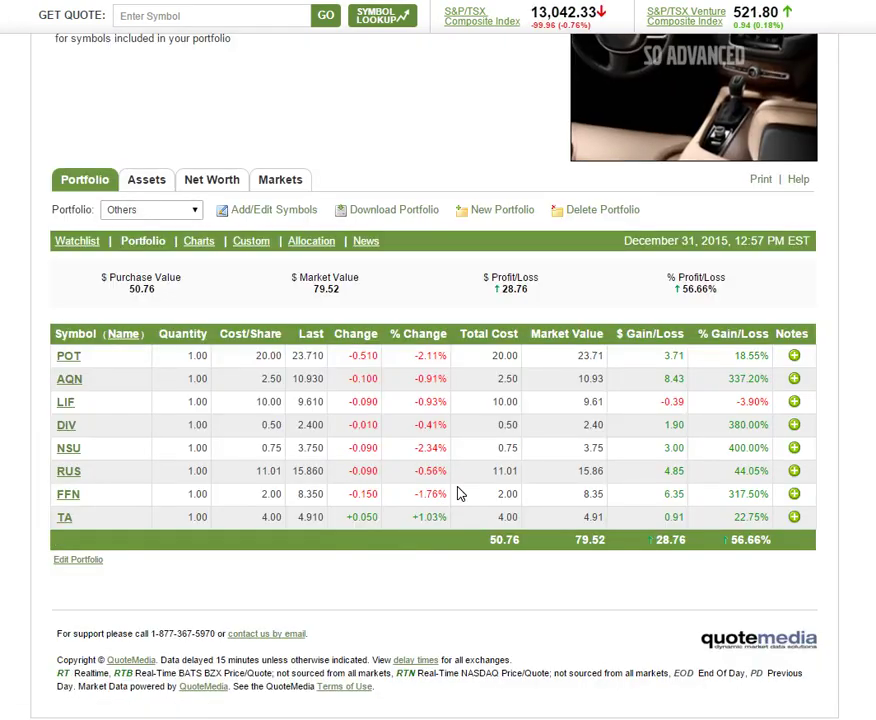
- Display the Trusts portfolio and review its holdings and overall profit/loss
click(192, 213)
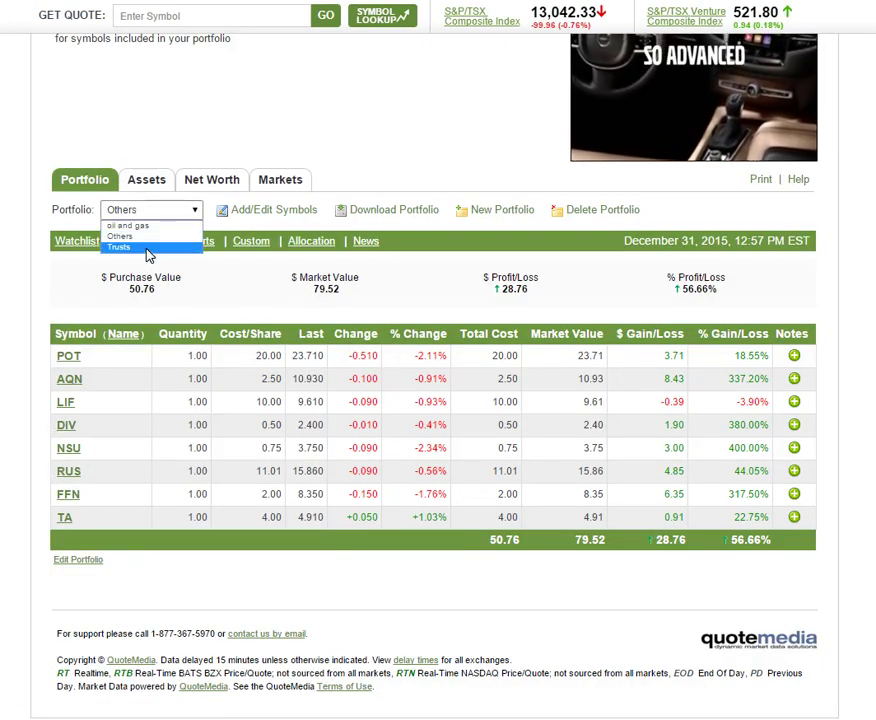
click(146, 247)
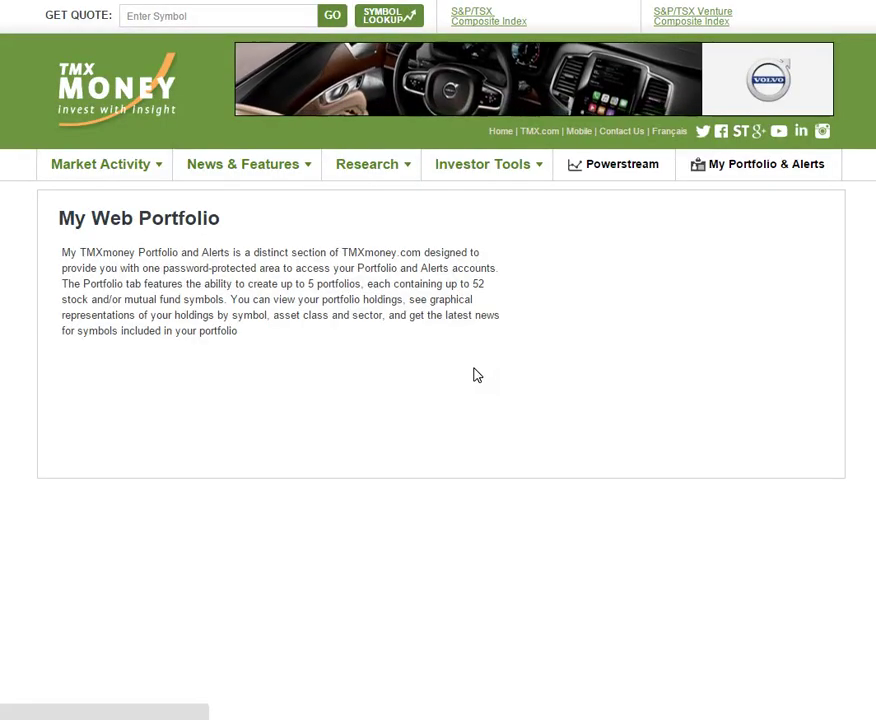
scroll(485, 440, down, 2)
scroll(495, 475, down, 3)
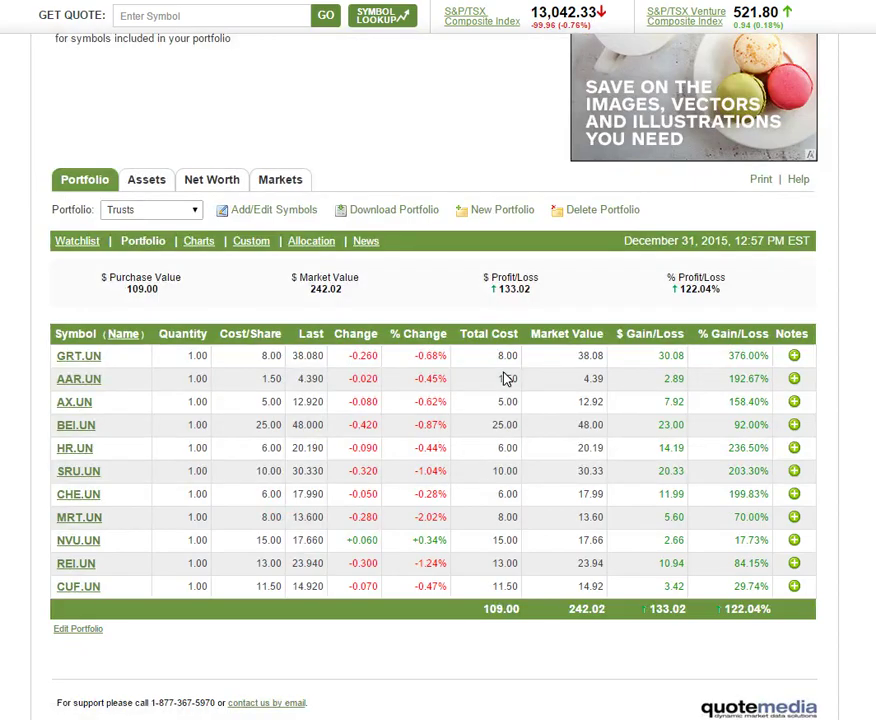
scroll(843, 505, up, 3)
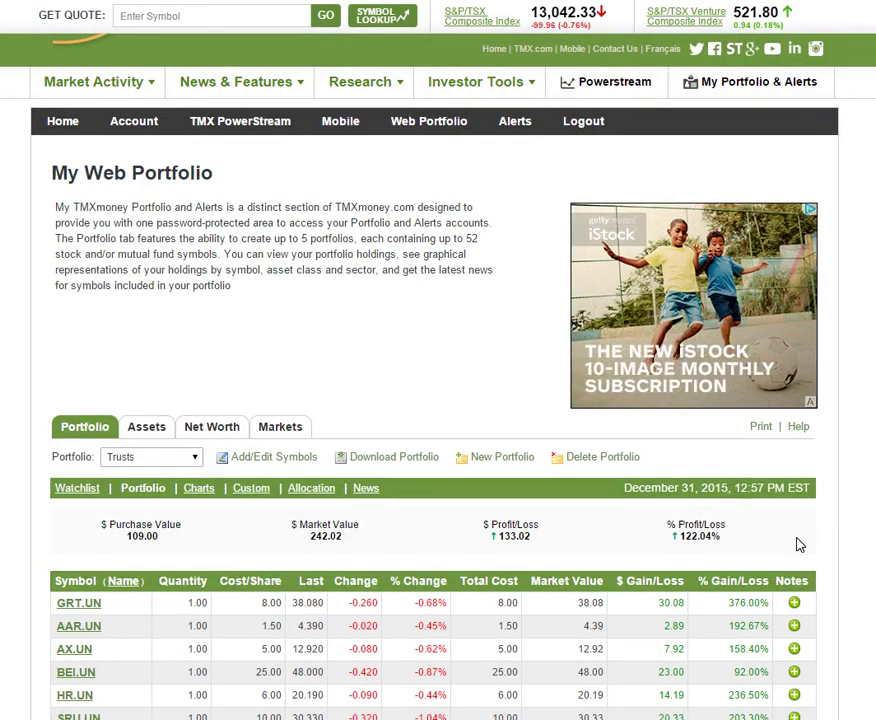
scroll(688, 558, down, 3)
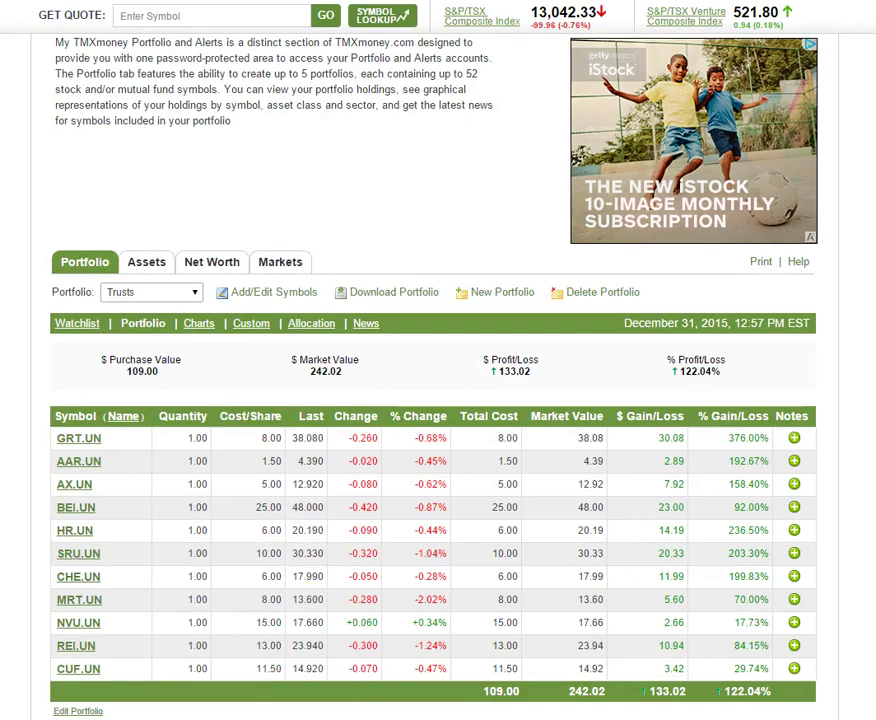
- Open the Stock Screener from the investor tools and list the saved screens, keeping the dividend screen loaded
scroll(813, 456, up, 3)
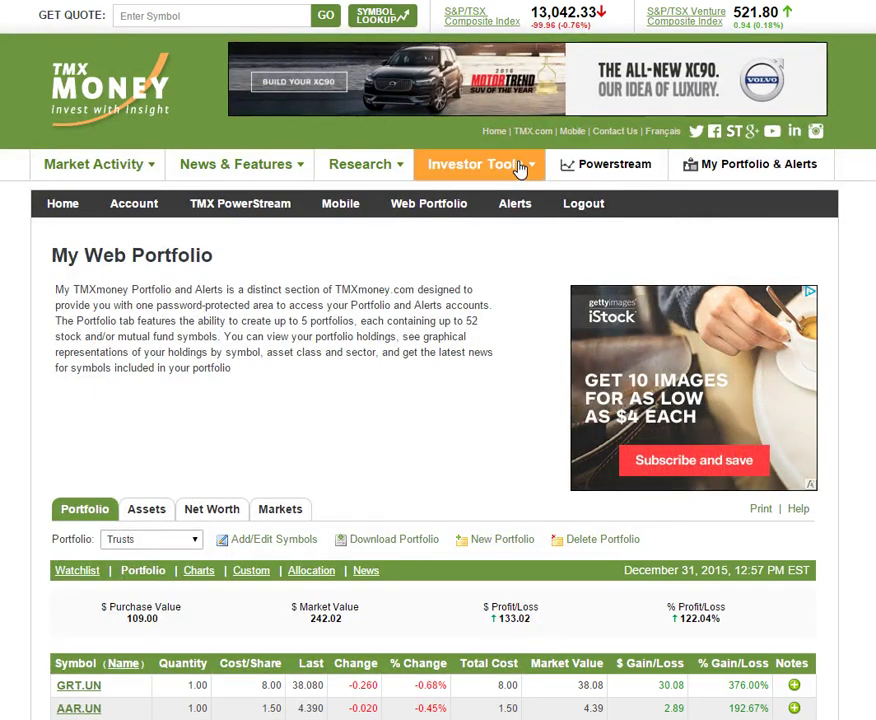
mouse_move(520, 168)
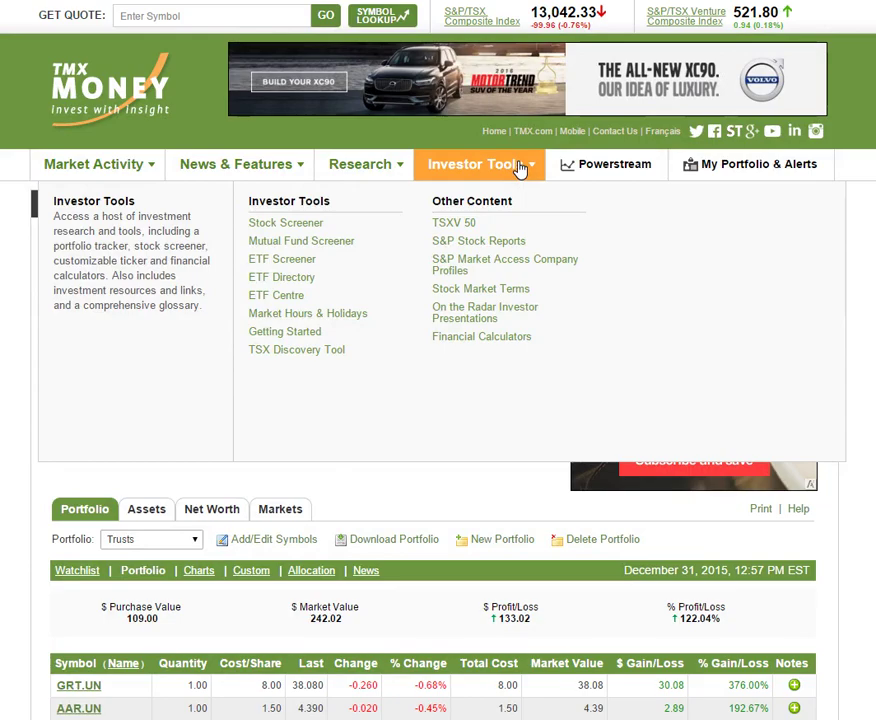
click(305, 230)
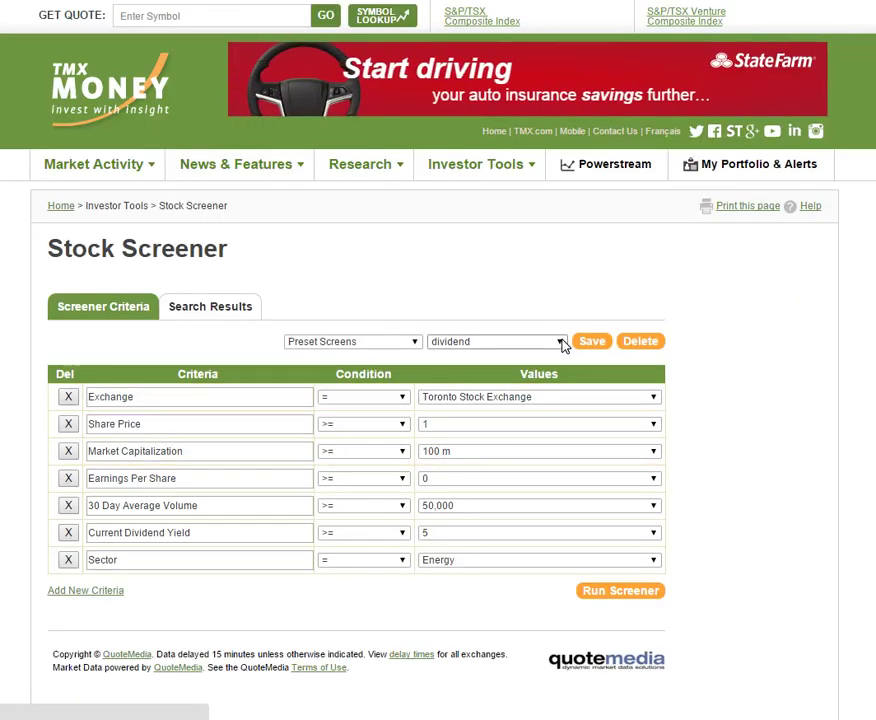
click(558, 343)
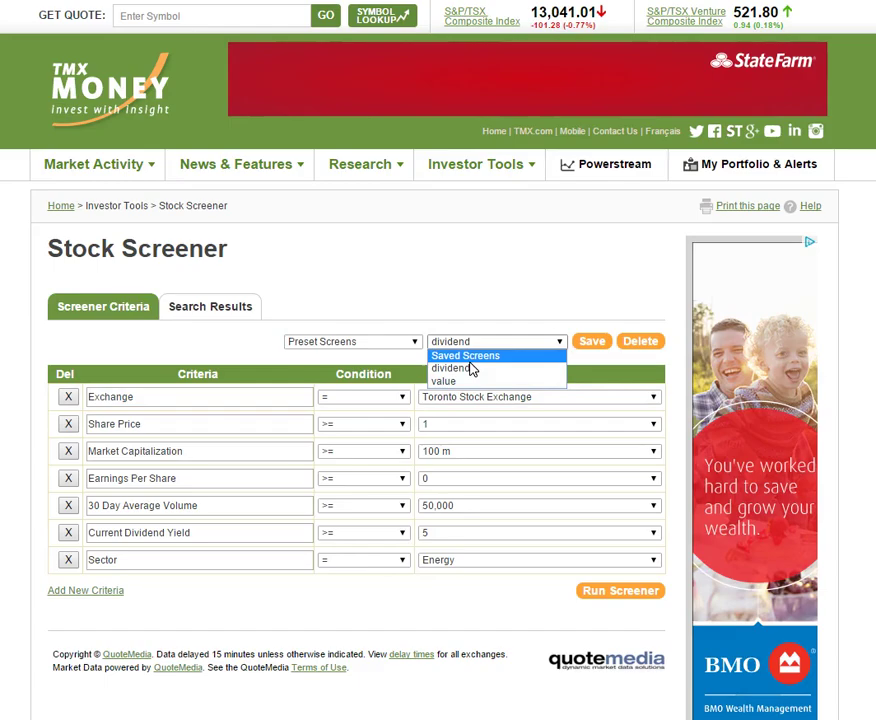
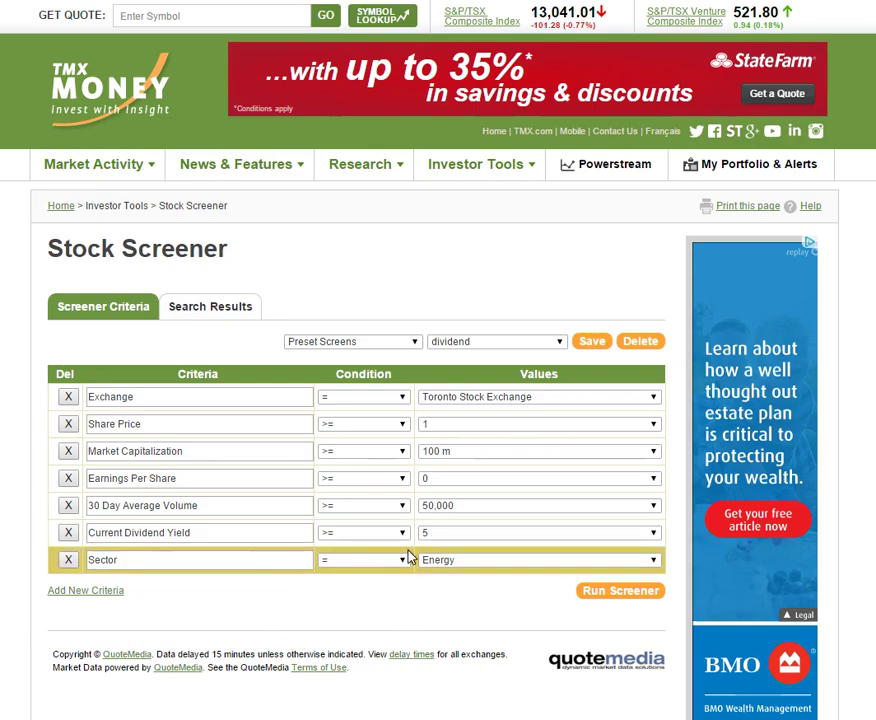
- Examine the available values for the Sector criterion, leaving it set to Energy
click(653, 562)
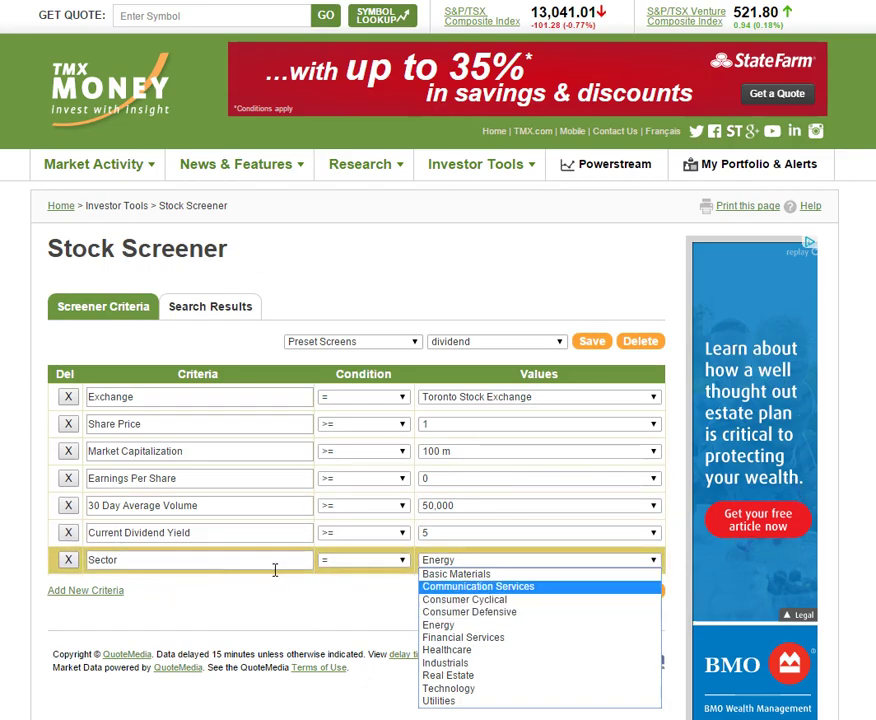
click(845, 458)
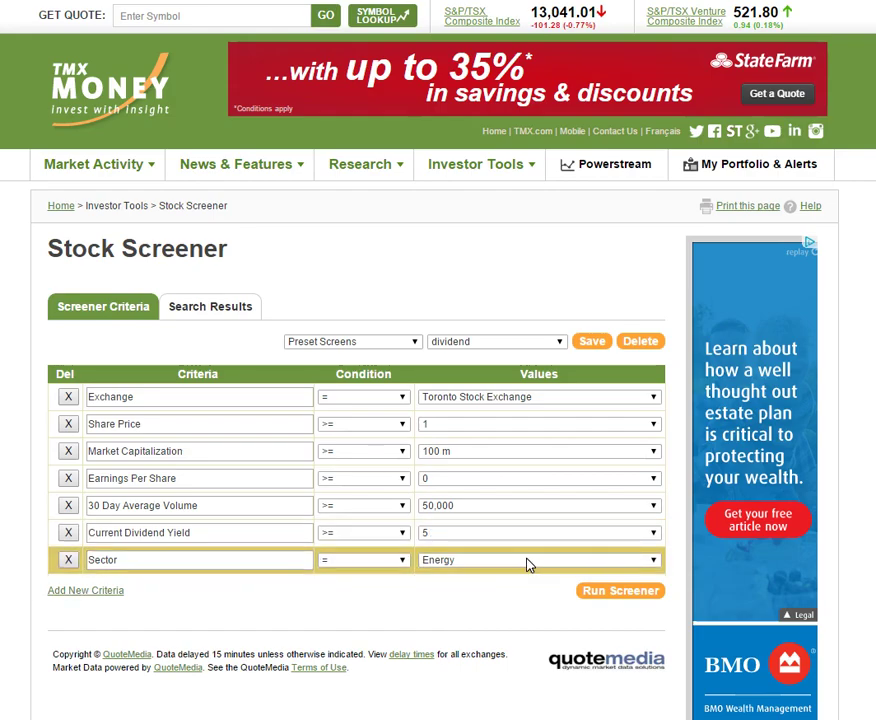
click(657, 567)
click(260, 610)
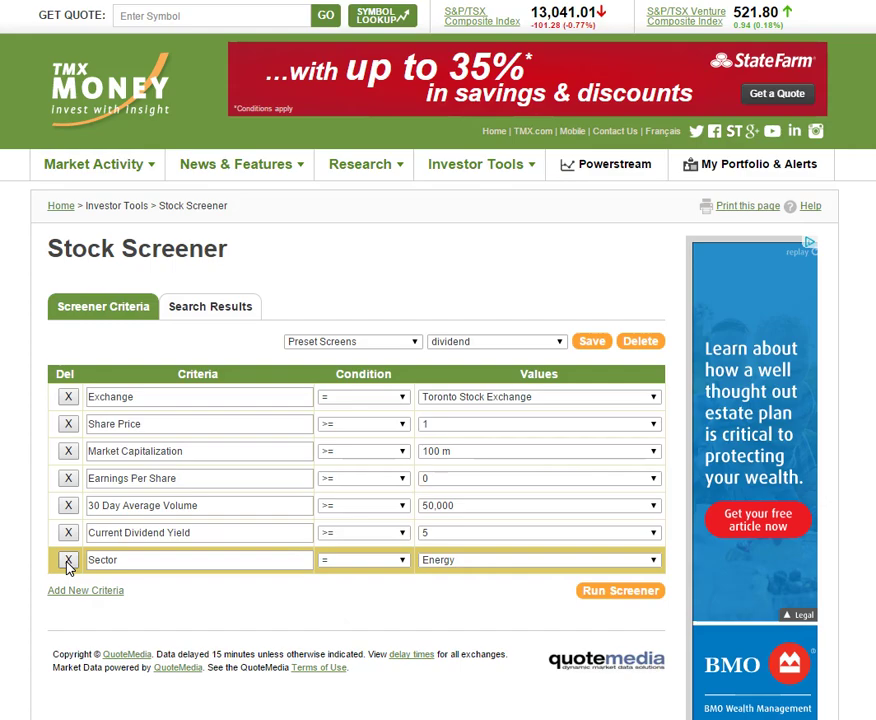
click(652, 563)
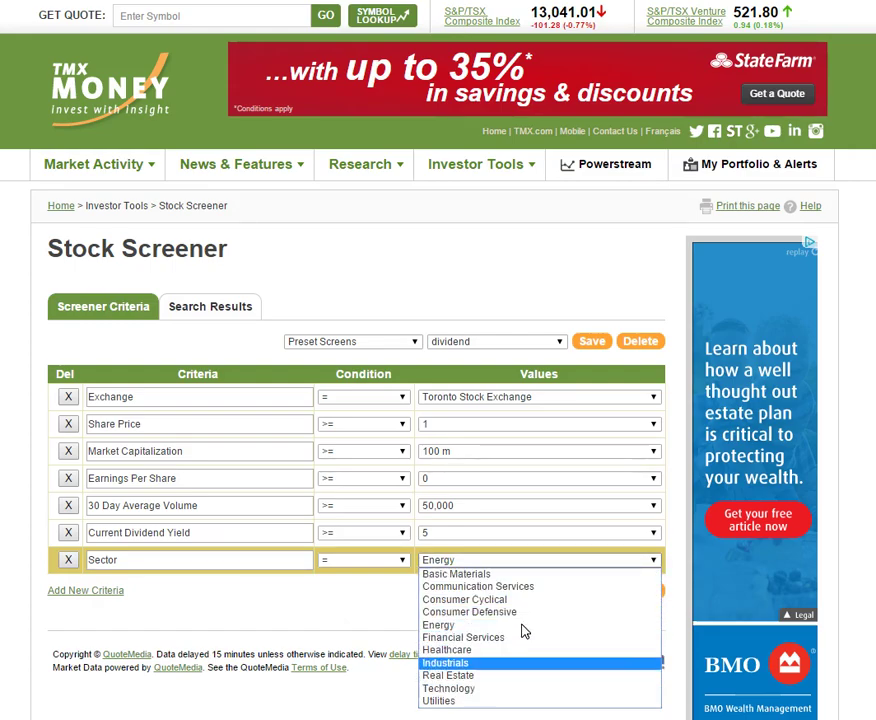
click(228, 628)
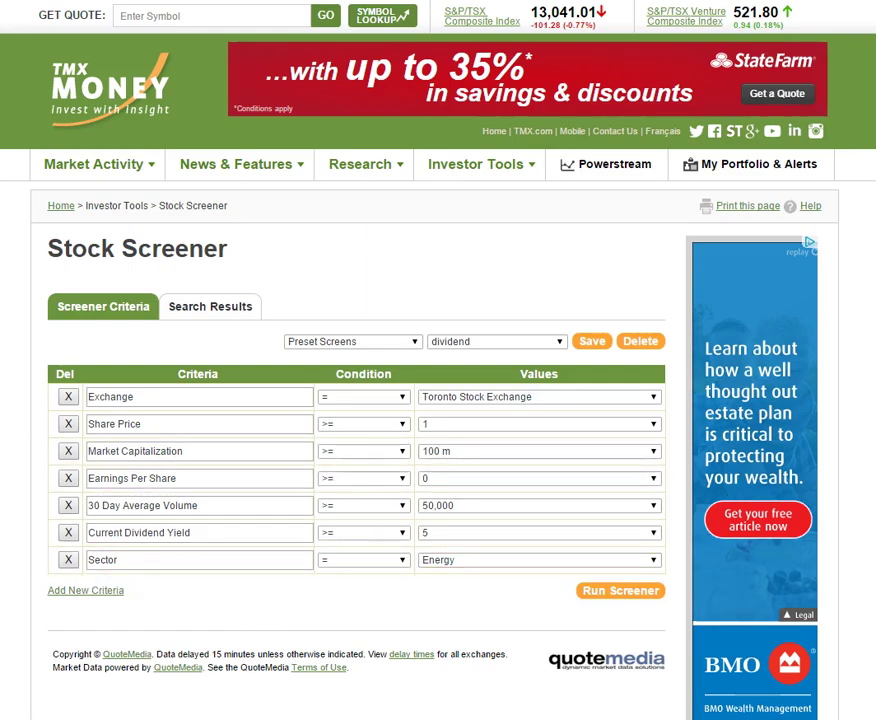
- Run the dividend screen and open Mullen Group, Freehold Royalties, Veresen and Crescent Point Energy from the results in separate browser tabs
click(648, 594)
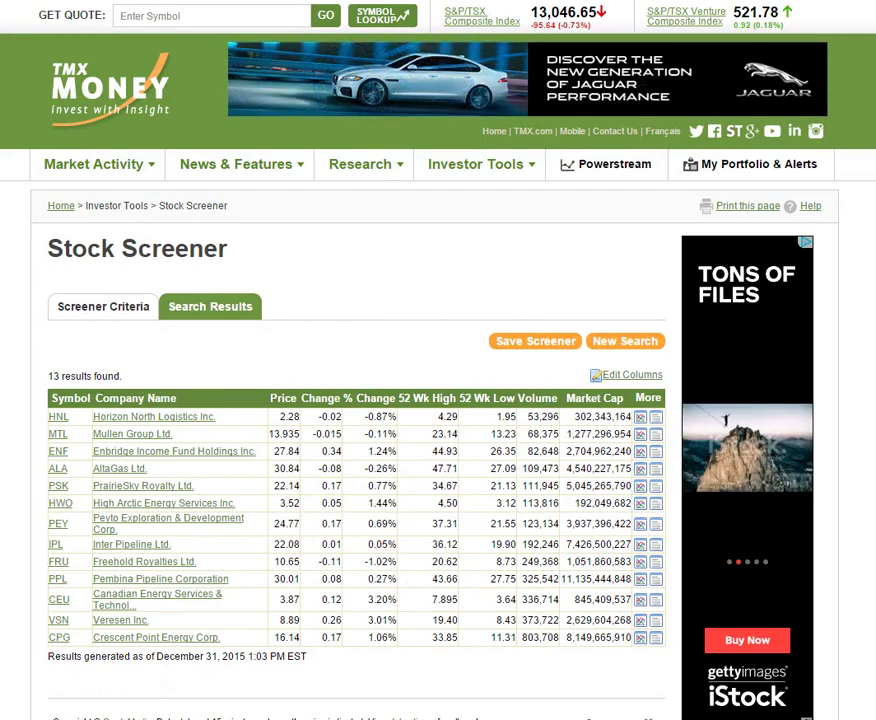
scroll(24, 687, down, 1)
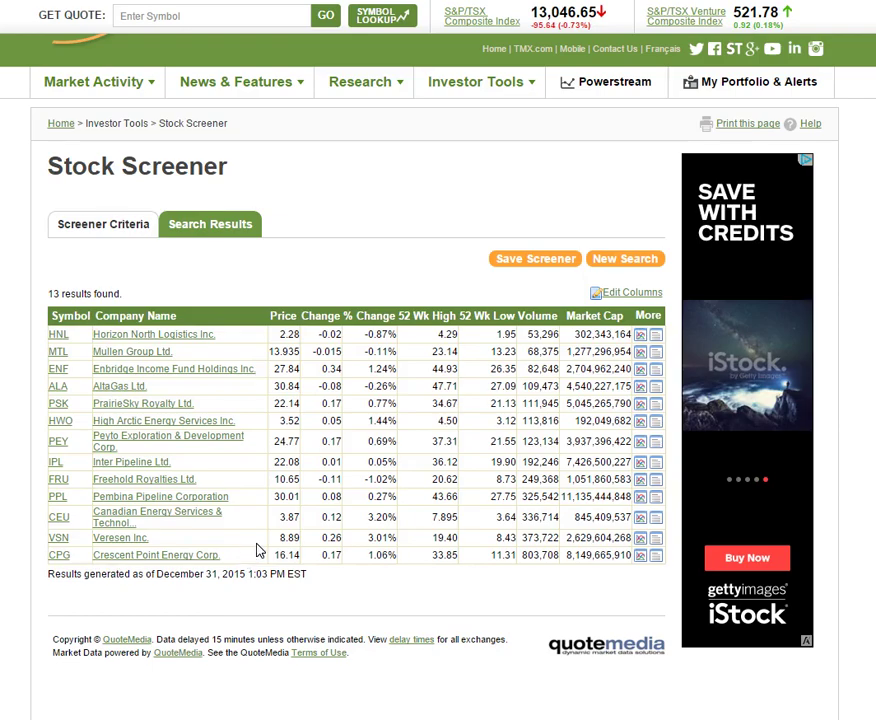
right_click(157, 357)
click(170, 364)
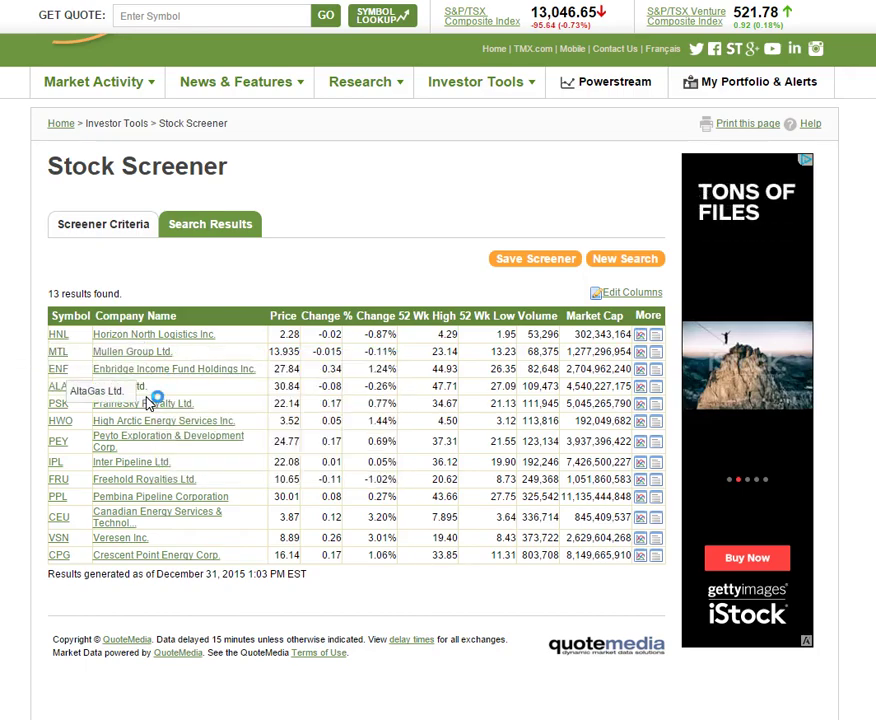
right_click(143, 487)
click(190, 491)
right_click(125, 551)
click(180, 560)
right_click(176, 563)
click(190, 568)
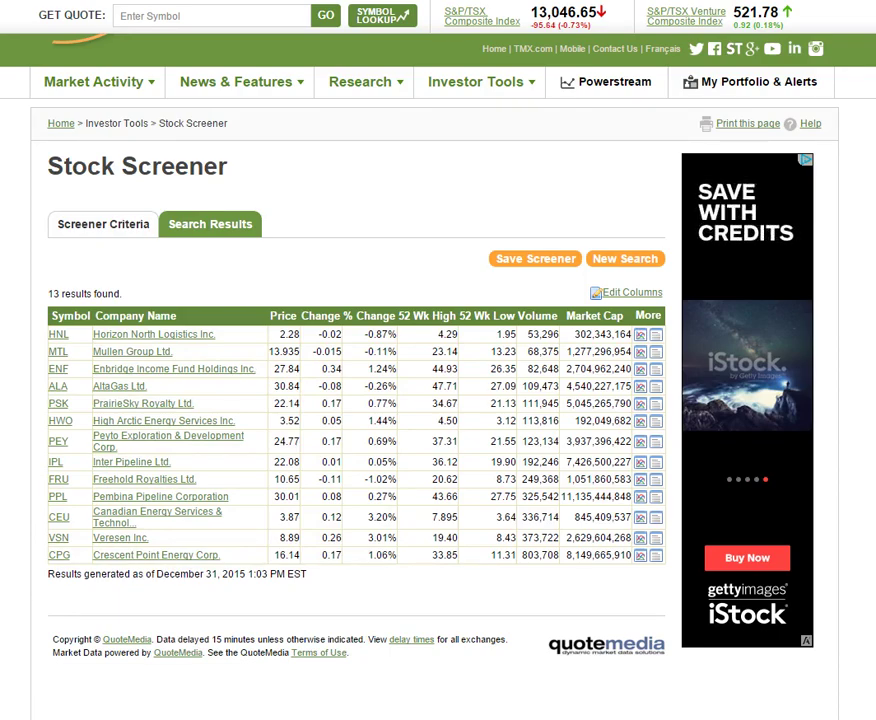
- Switch to the Mullen Group page, look over the company profile, and view its quote with intraday chart and dividend details
key(ctrl+Tab)
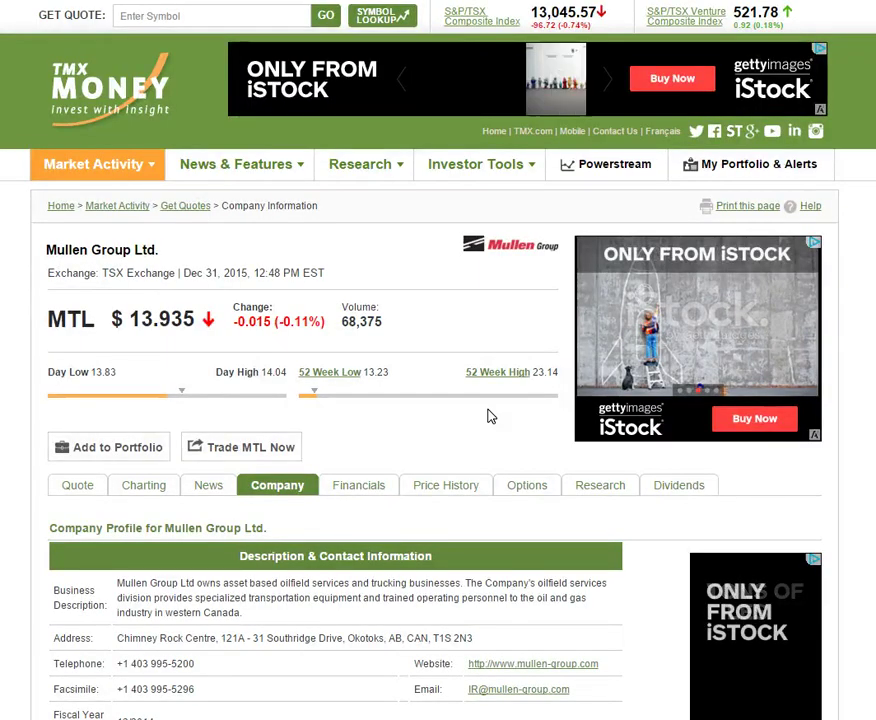
scroll(287, 360, down, 3)
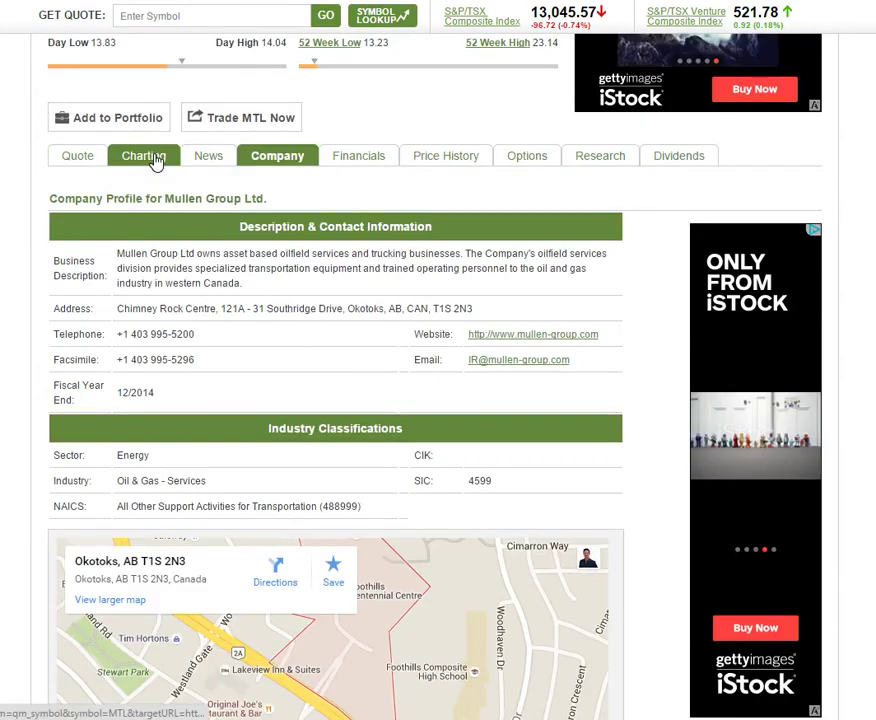
click(78, 160)
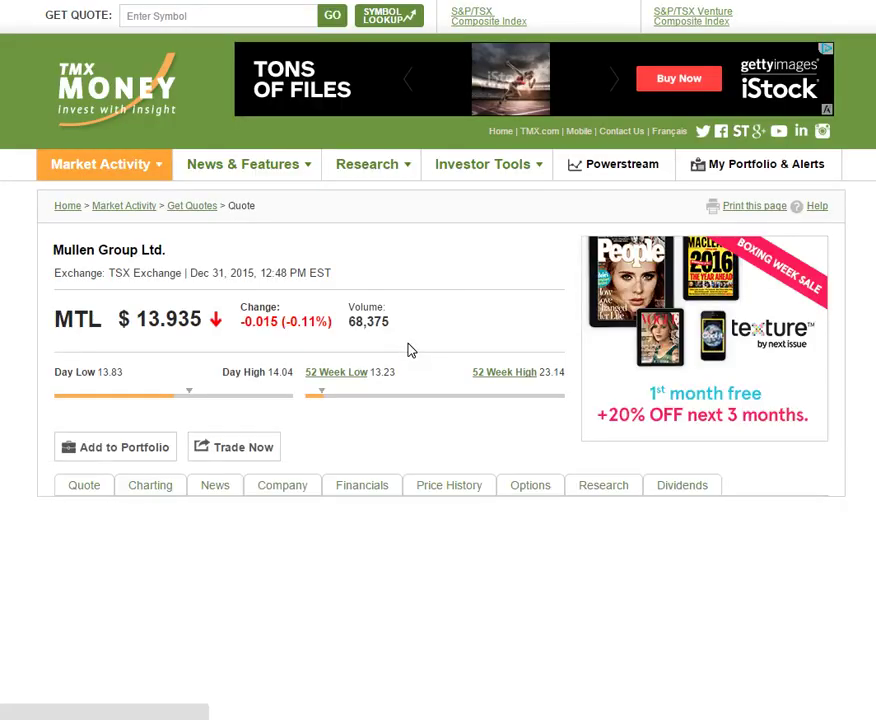
scroll(412, 352, down, 3)
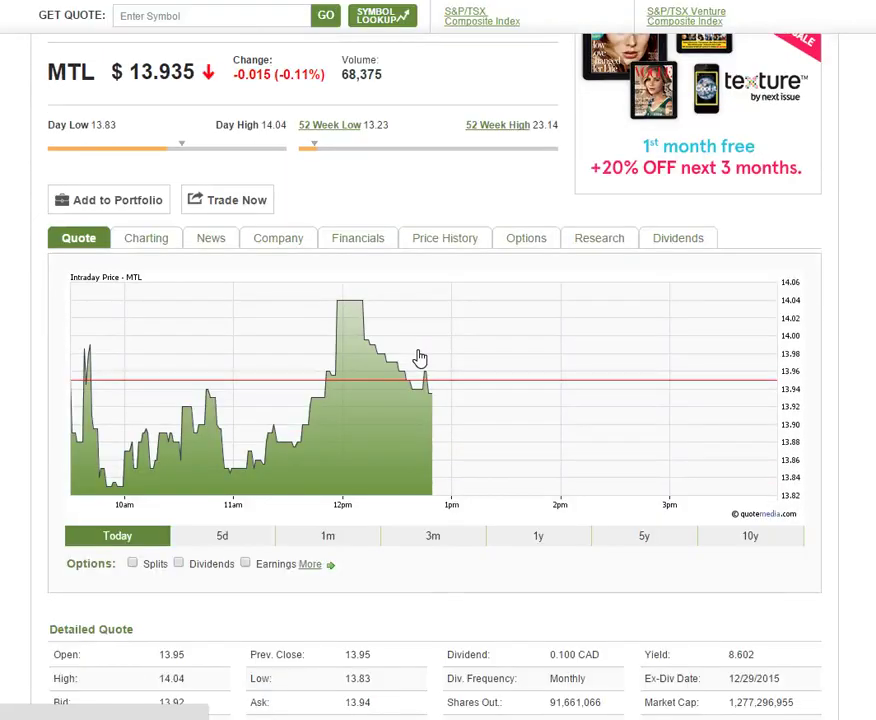
- Show Mullen Group's price chart over the 10-year period
click(751, 538)
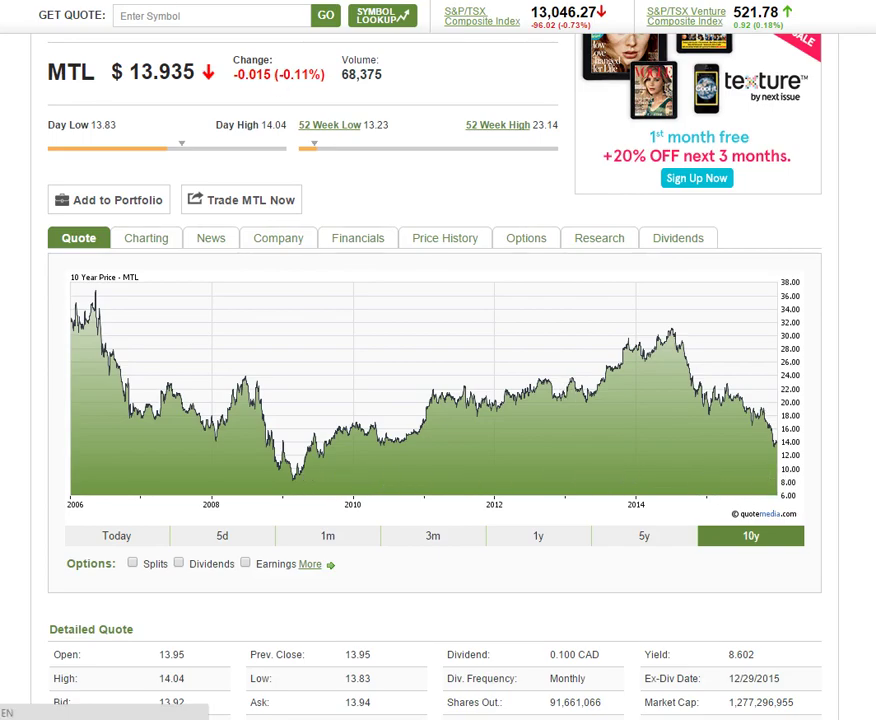
- Open the TMX Money portfolio page in a new browser tab and display the oil and gas portfolio's watchlist
key(alt+Left)
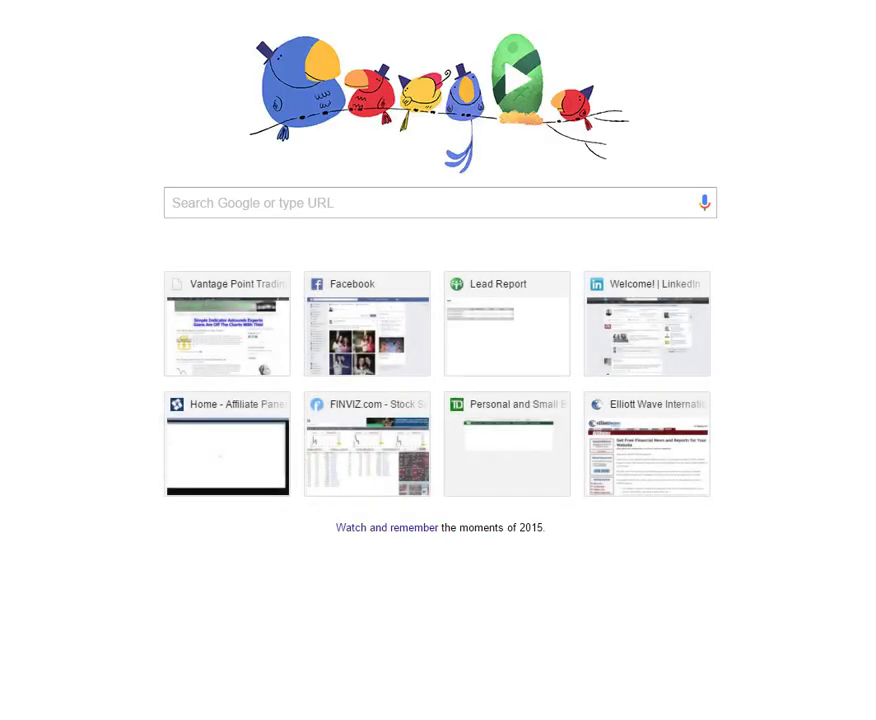
text(tmx)
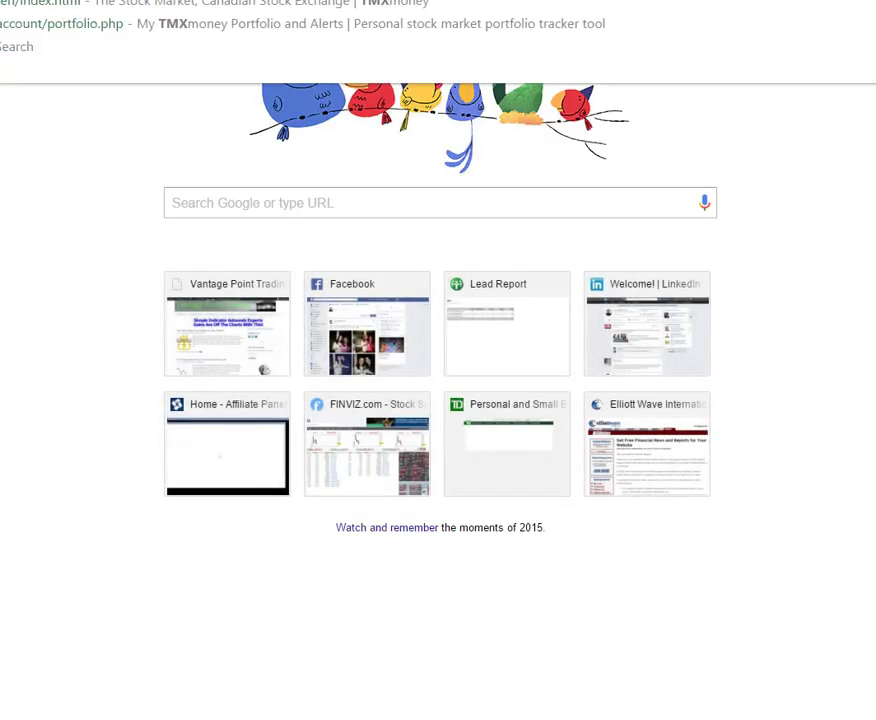
key(Return)
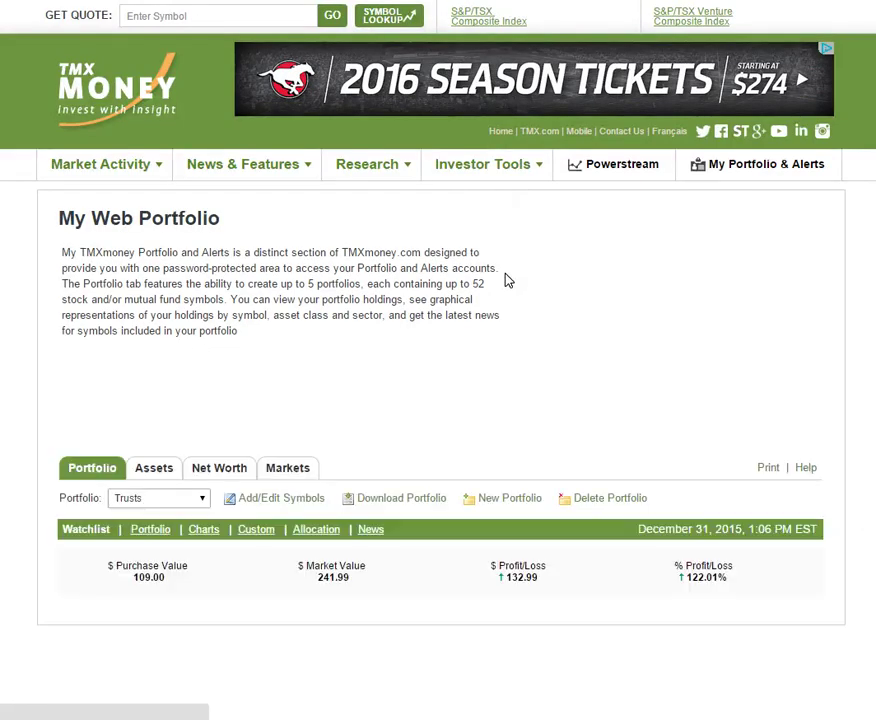
scroll(175, 463, down, 3)
click(190, 288)
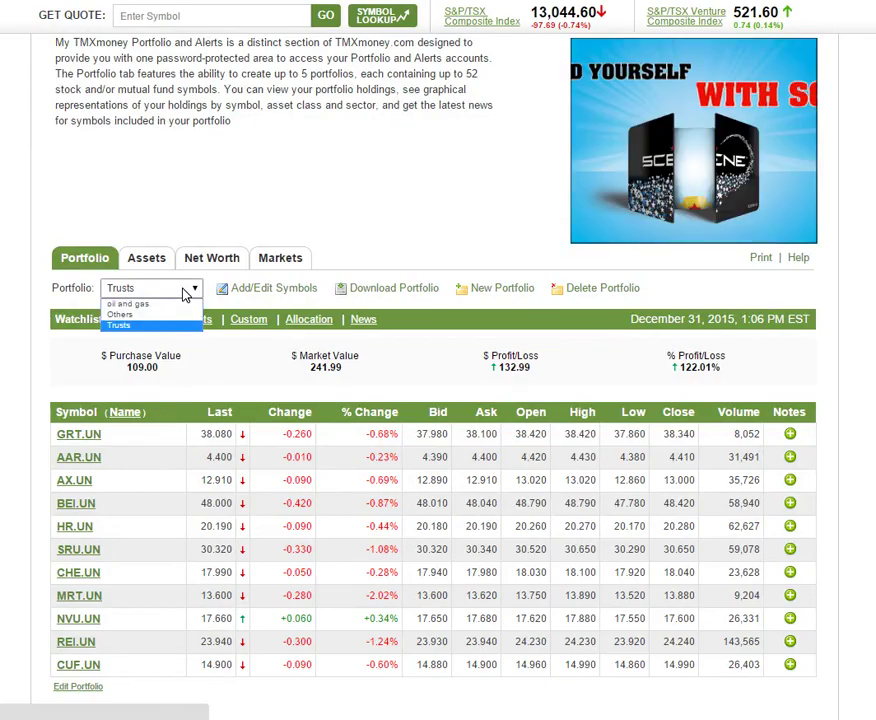
click(172, 304)
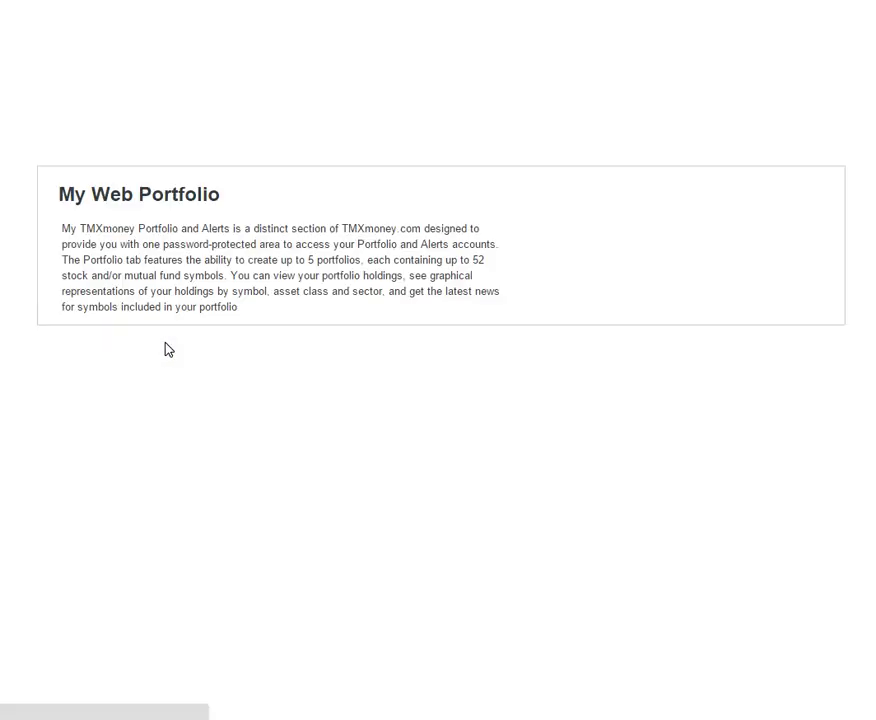
scroll(225, 383, down, 3)
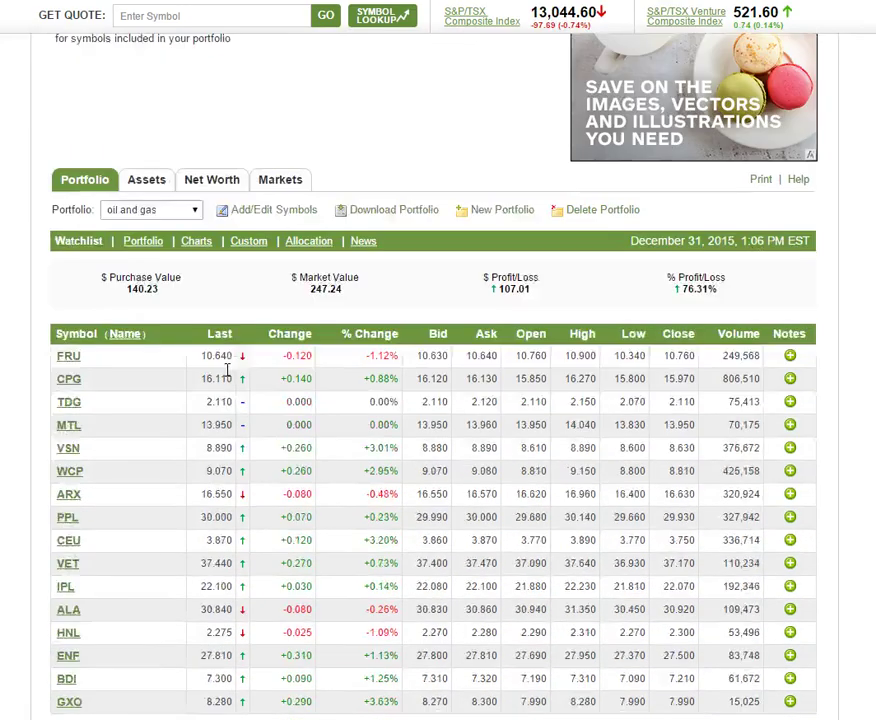
scroll(110, 362, down, 1)
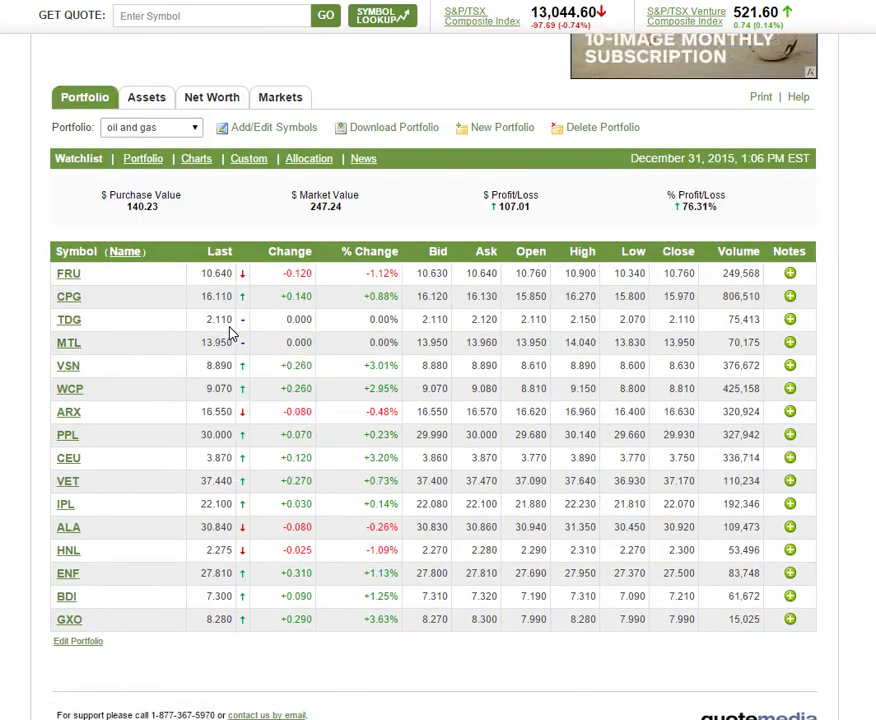
- Switch the oil and gas portfolio to the Portfolio view and review each holding's cost per share and gain or loss
click(140, 161)
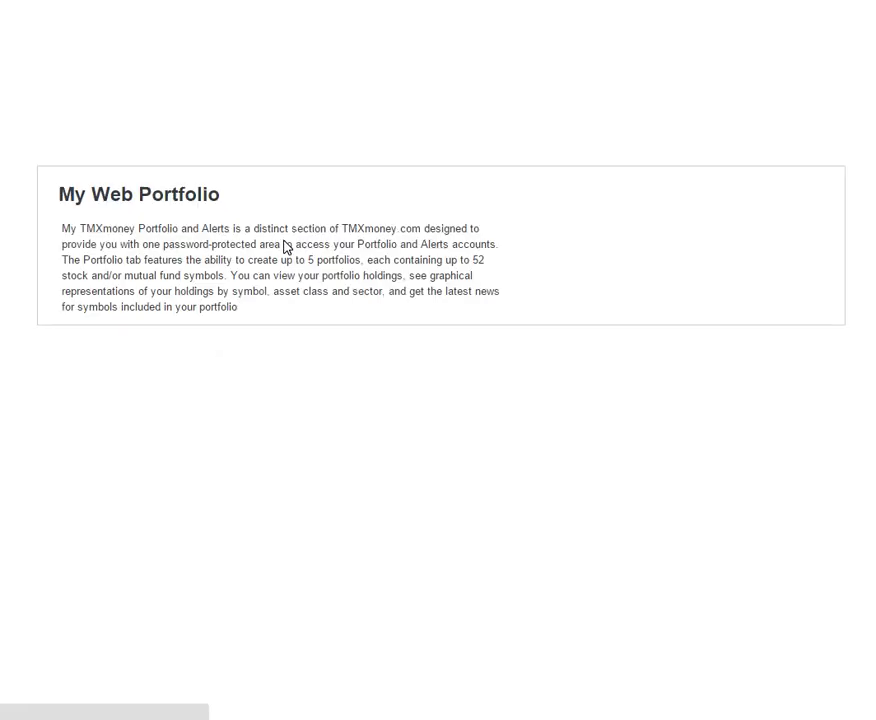
scroll(190, 452, down, 3)
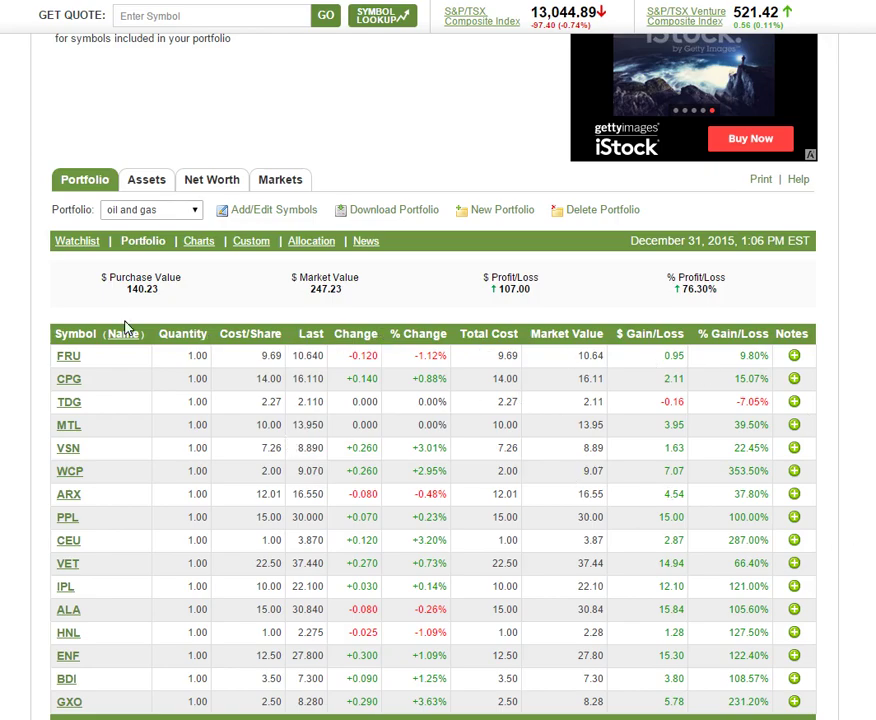
mouse_move(77, 364)
scroll(433, 400, down, 2)
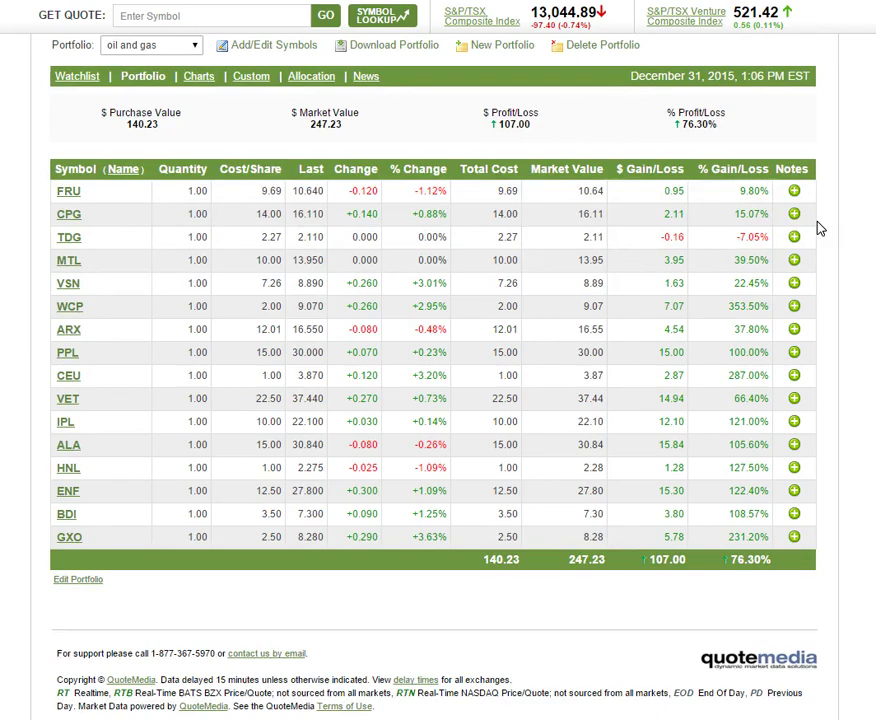
scroll(818, 229, up, 1)
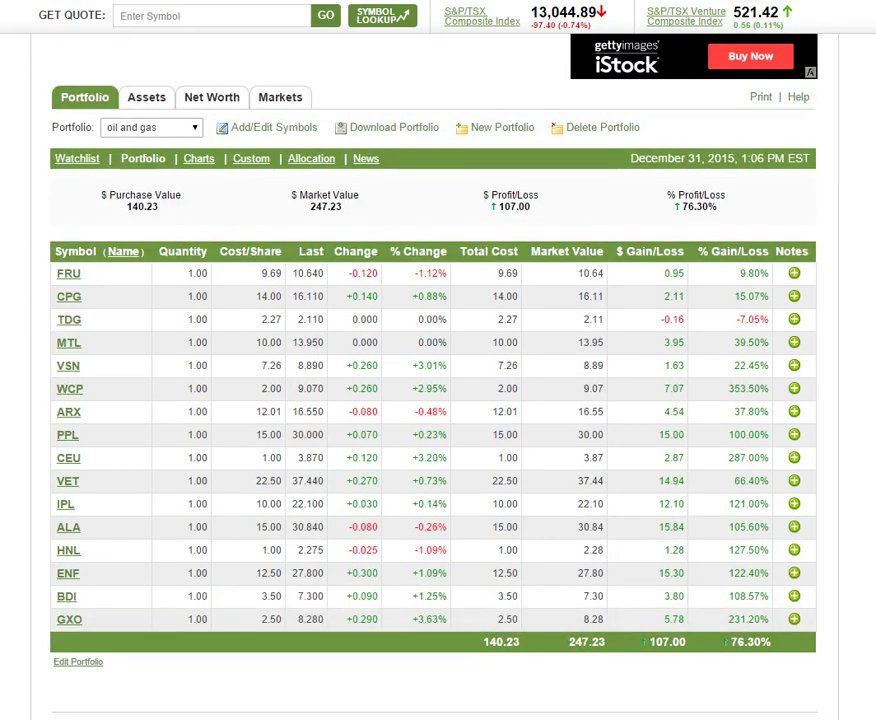
click(194, 128)
click(193, 142)
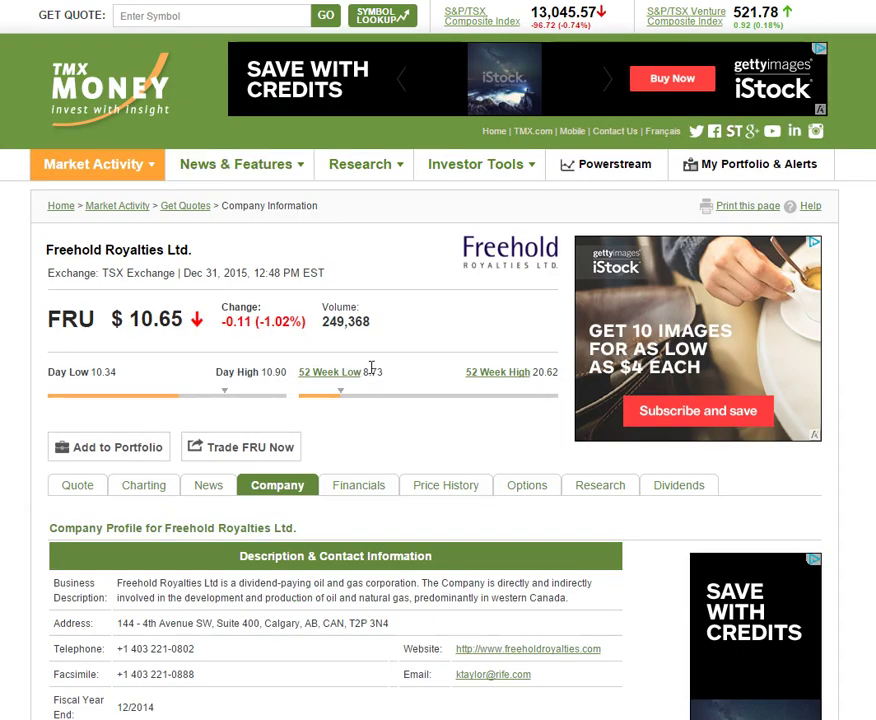
- Switch to the Freehold Royalties page, view its quote and show the price chart over the 10-year period
scroll(377, 317, down, 2)
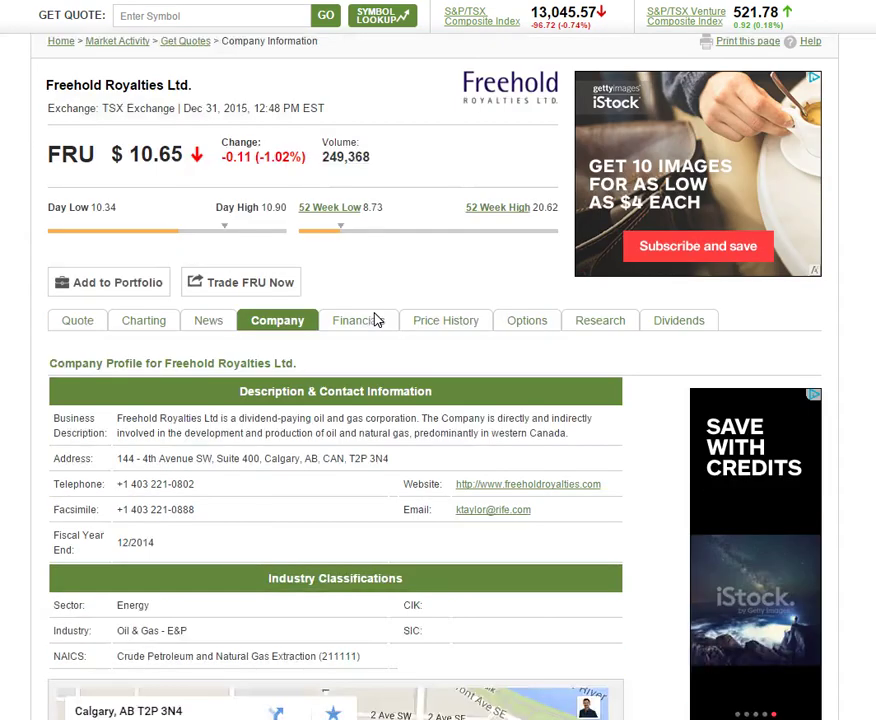
click(86, 327)
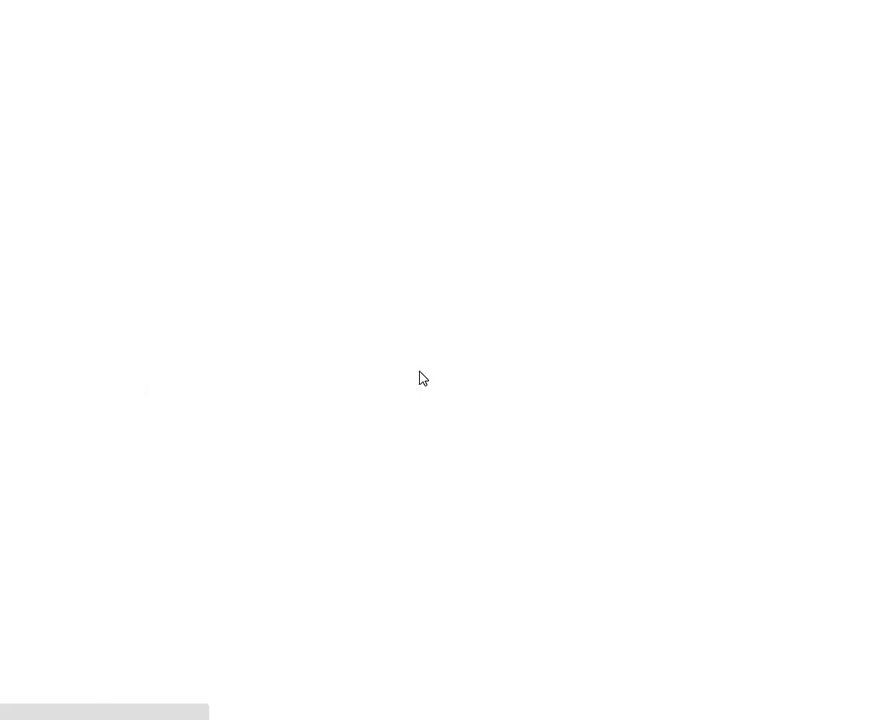
scroll(524, 268, down, 3)
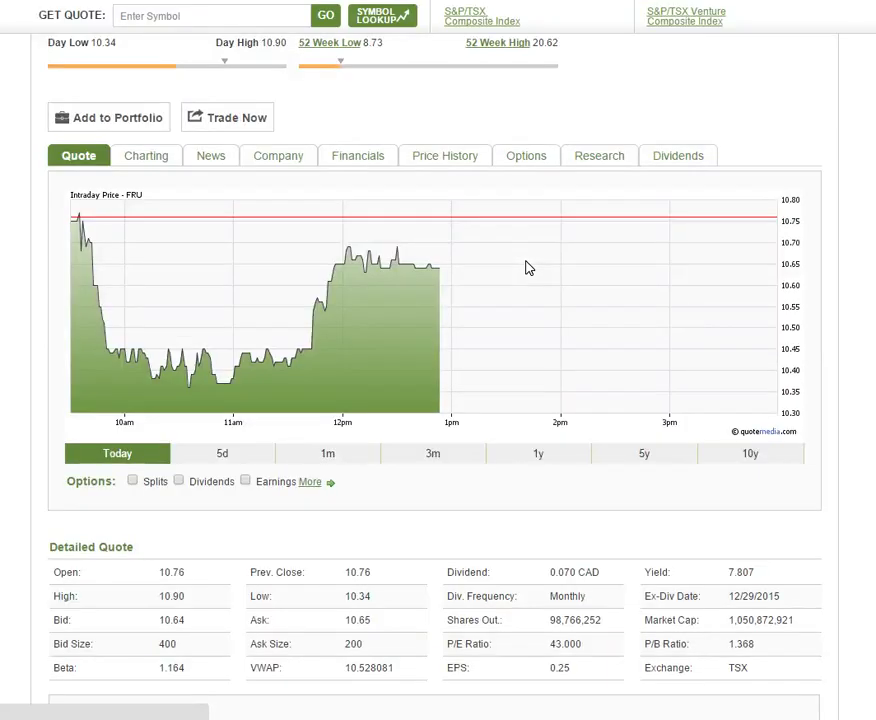
click(768, 455)
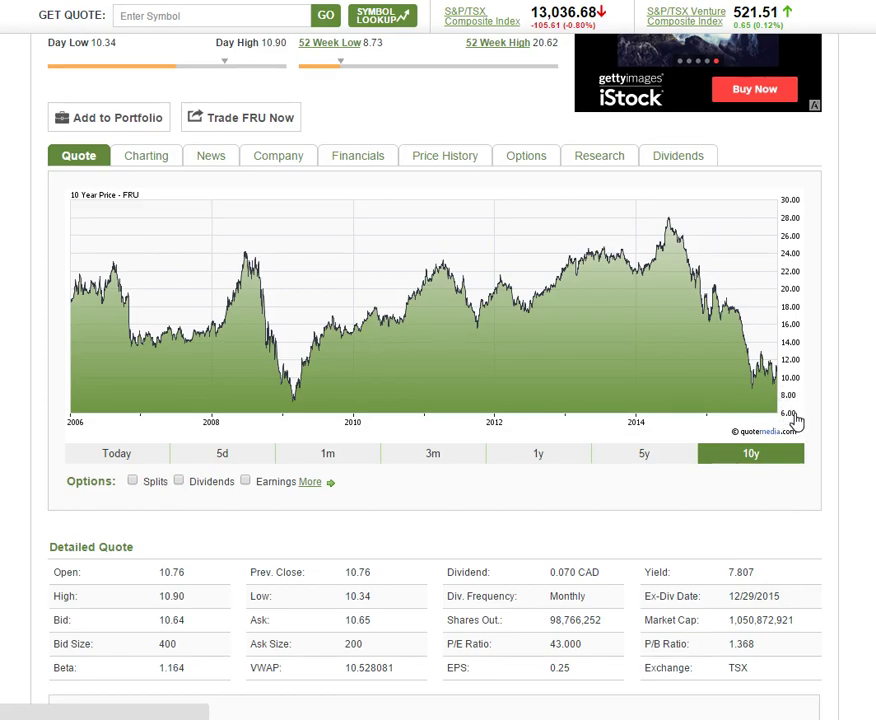
scroll(275, 354, up, 2)
scroll(700, 470, down, 1)
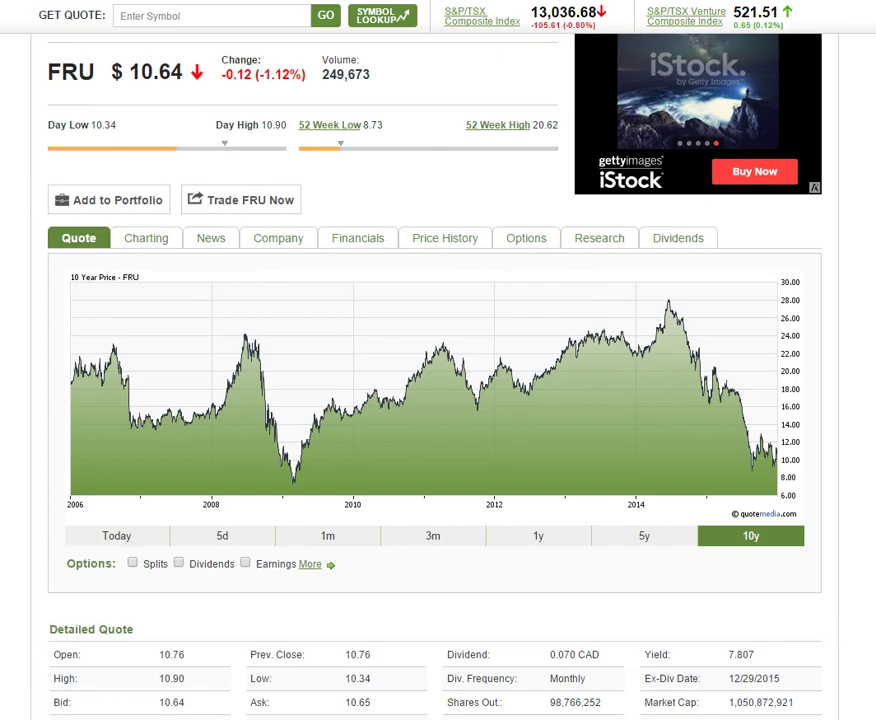
- Open the dividend history for Freehold Royalties and examine how the monthly amounts changed over the last 36 months
click(686, 247)
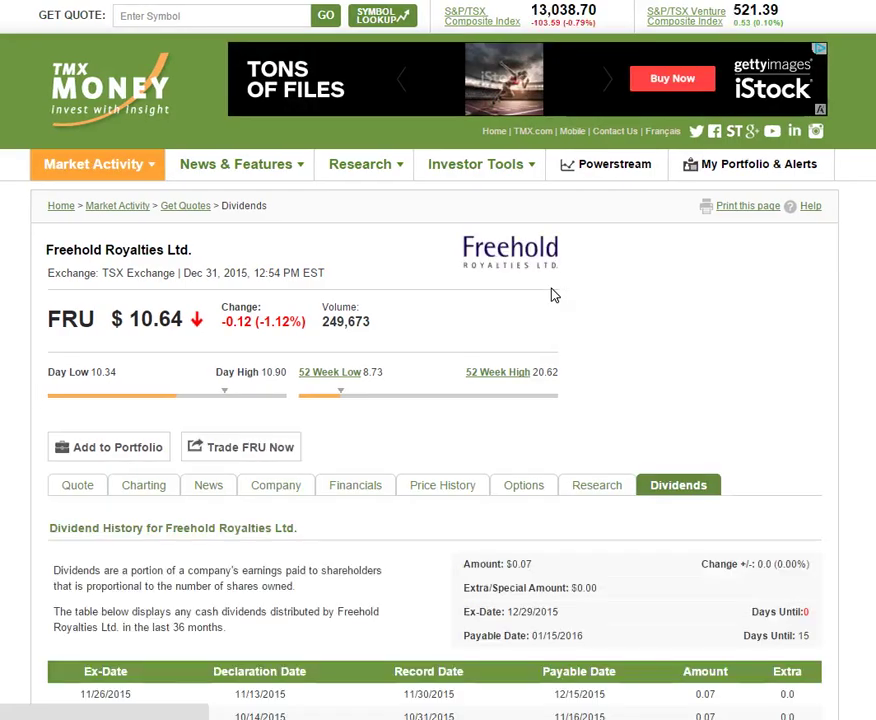
scroll(555, 295, down, 4)
scroll(553, 294, down, 1)
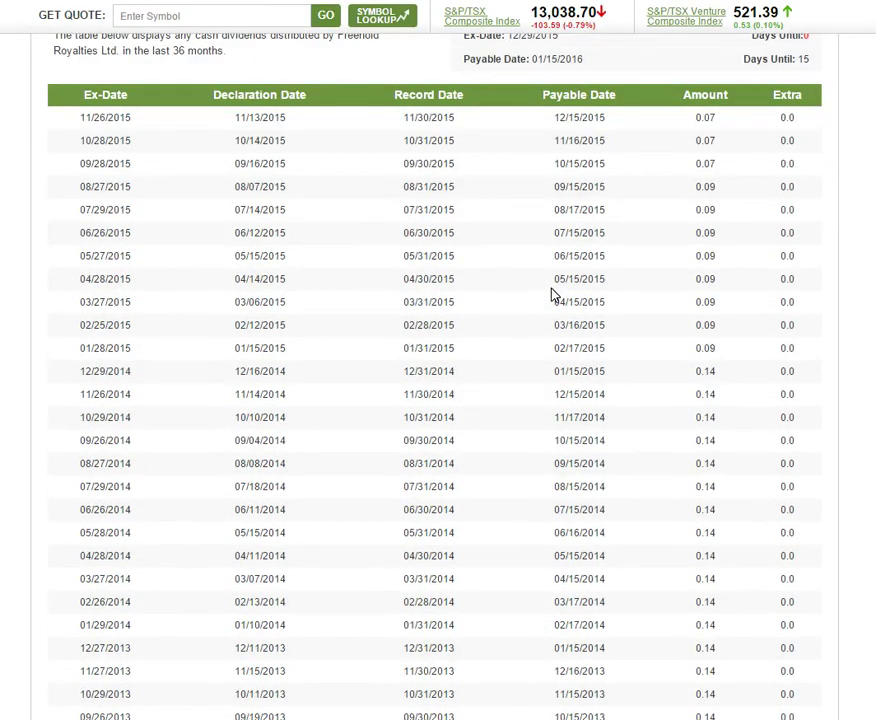
scroll(540, 368, down, 2)
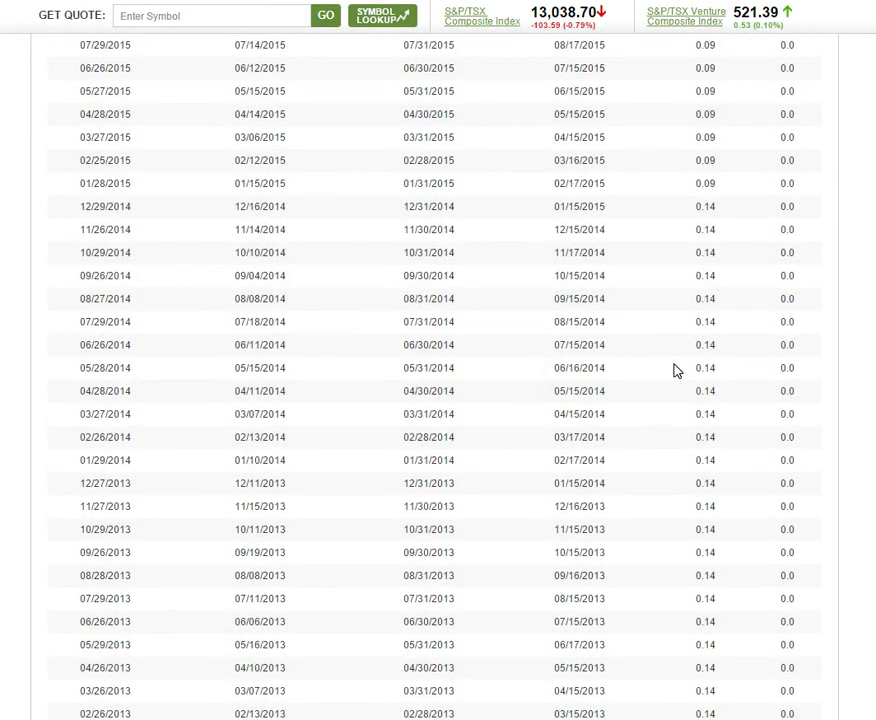
scroll(840, 450, down, 2)
scroll(707, 525, up, 4)
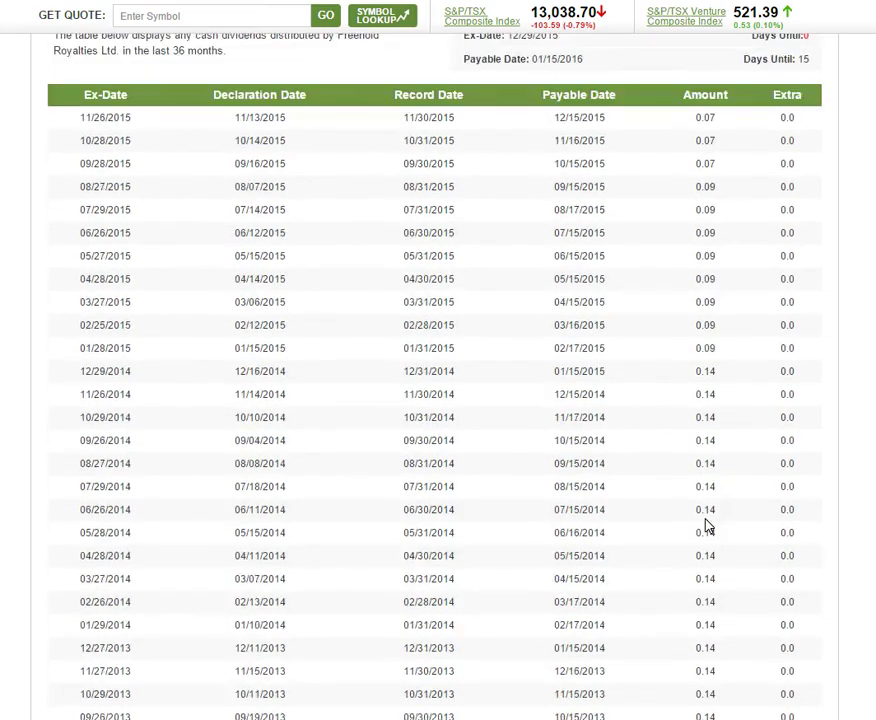
scroll(551, 172, up, 4)
scroll(497, 303, up, 2)
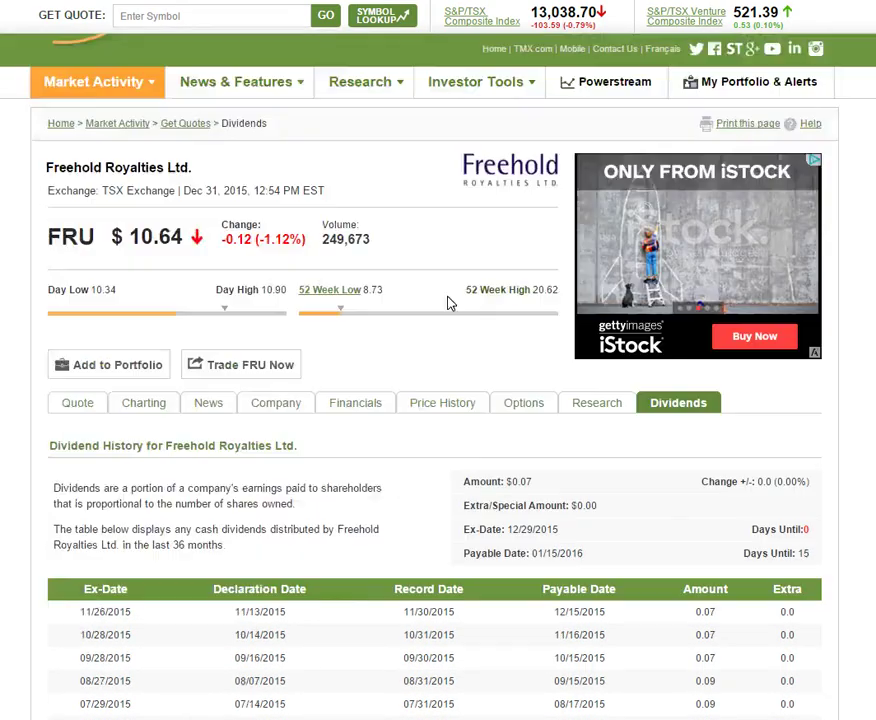
scroll(716, 283, down, 5)
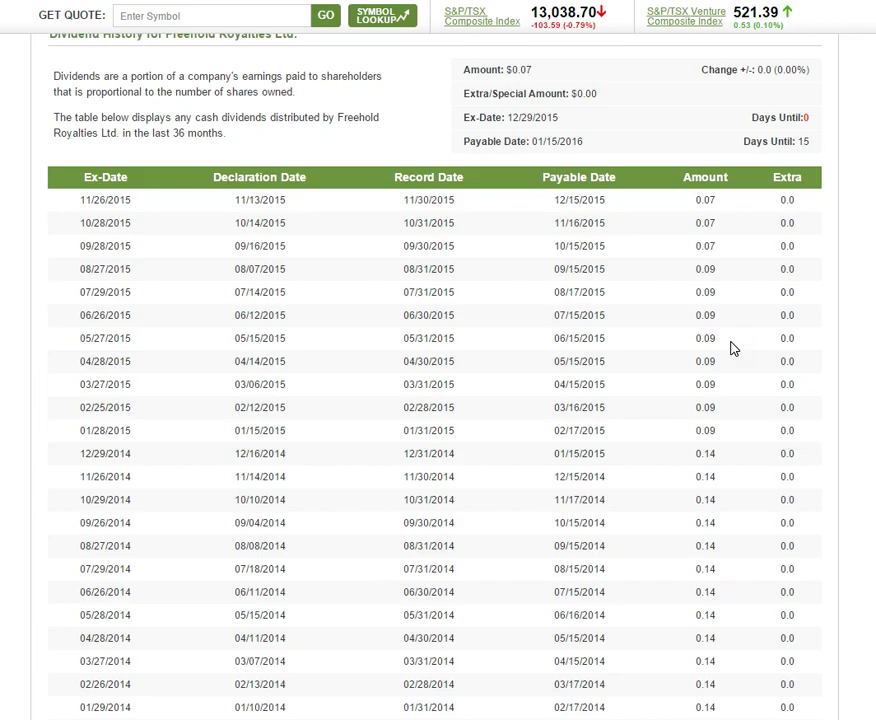
scroll(772, 410, down, 3)
scroll(737, 570, down, 2)
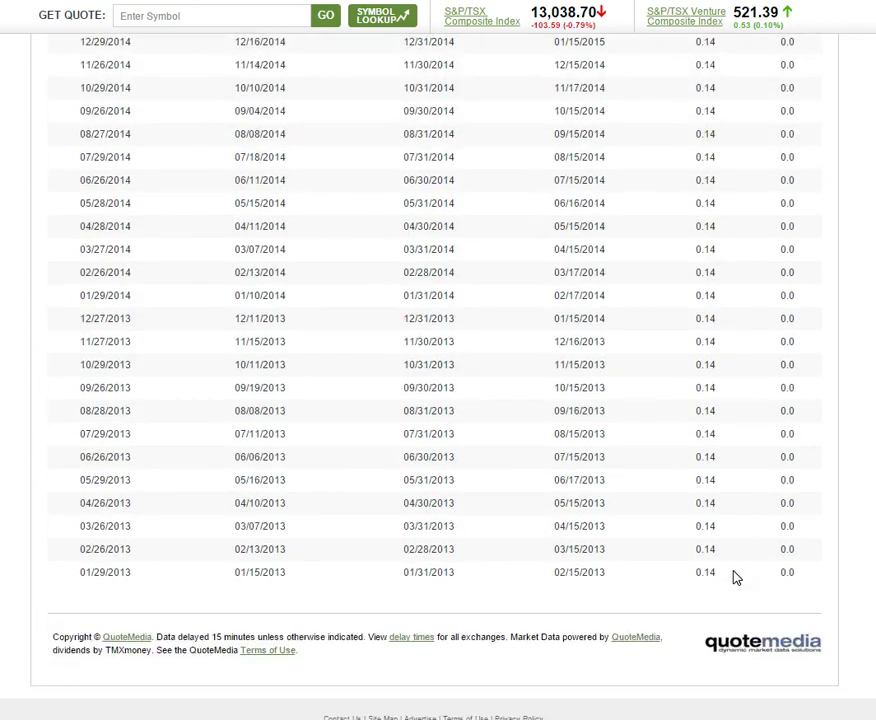
scroll(764, 520, up, 5)
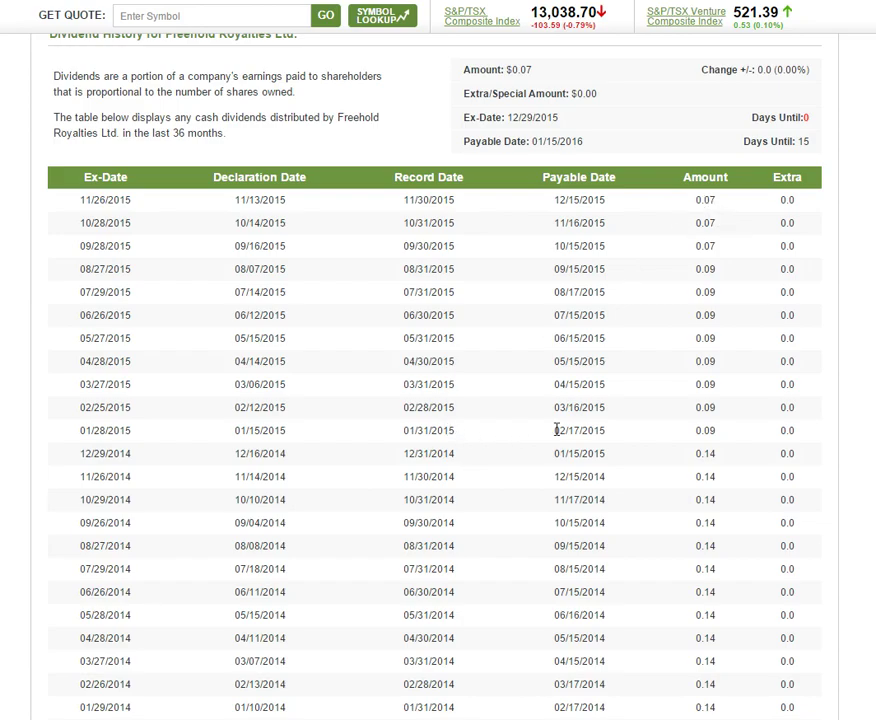
scroll(757, 497, down, 2)
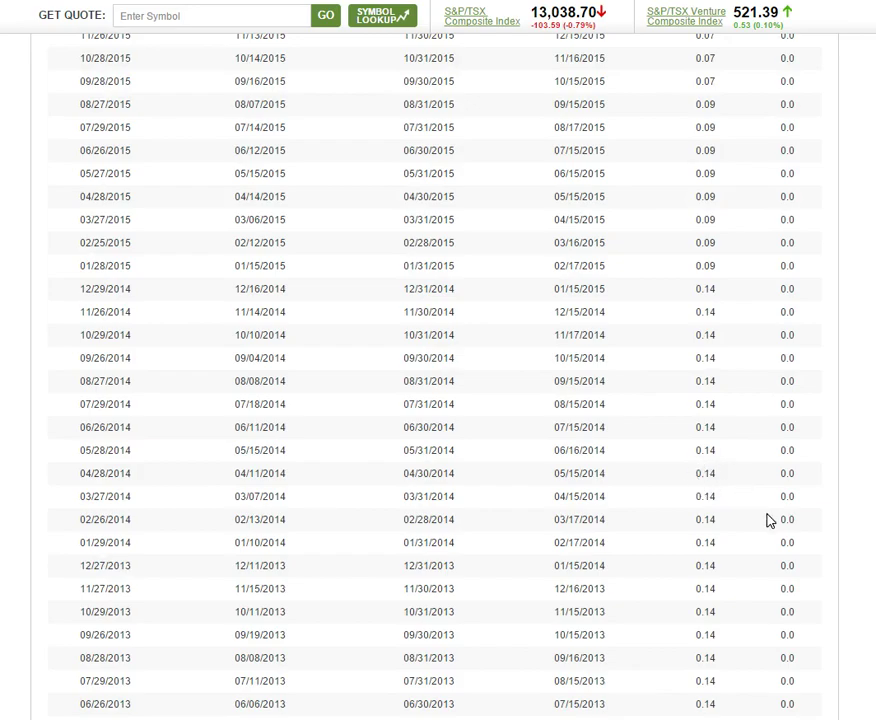
scroll(762, 522, up, 4)
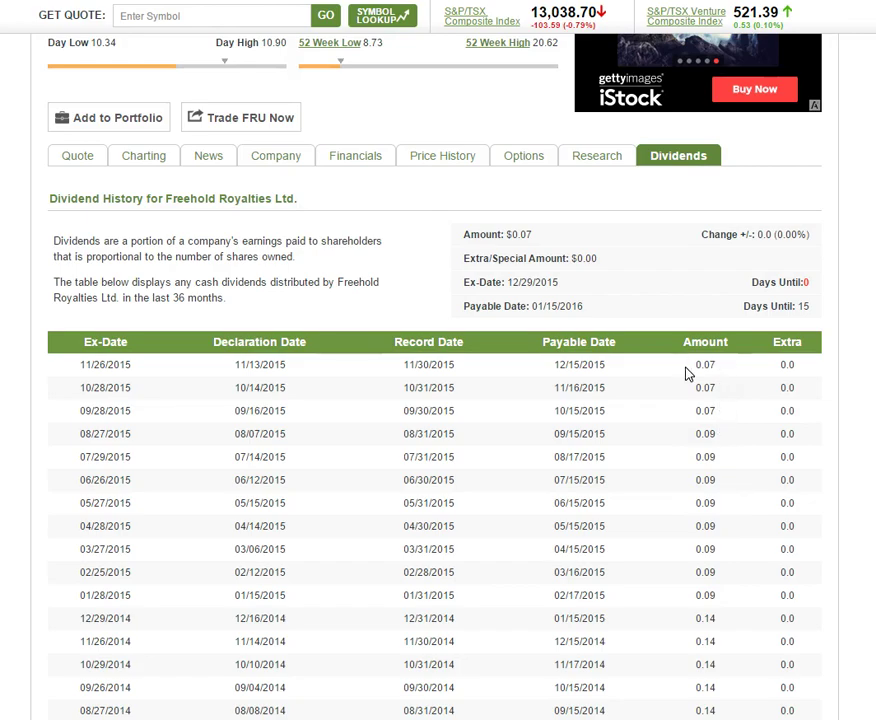
scroll(750, 450, down, 3)
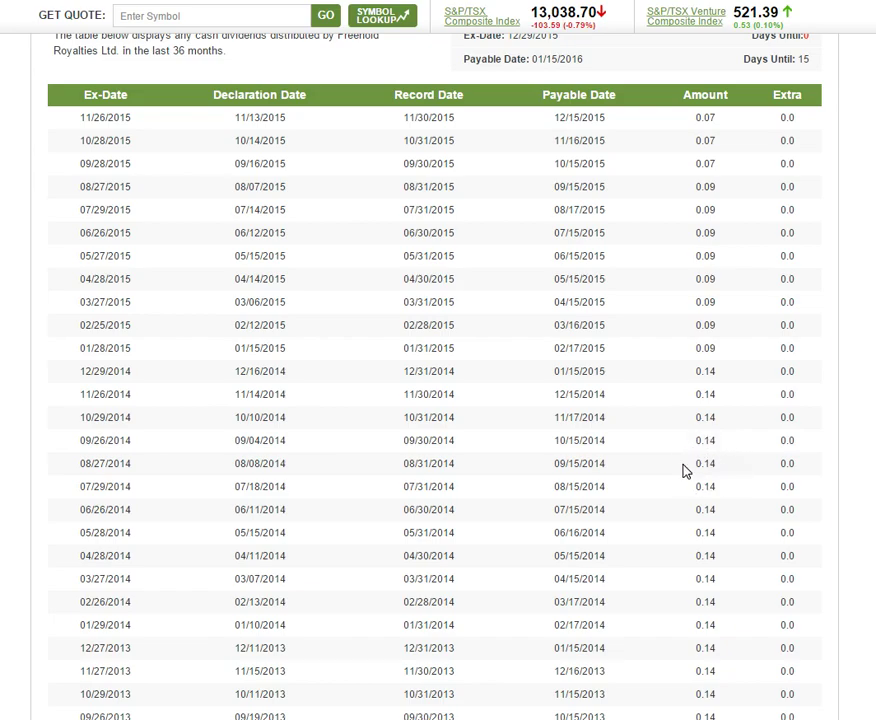
scroll(739, 505, up, 1)
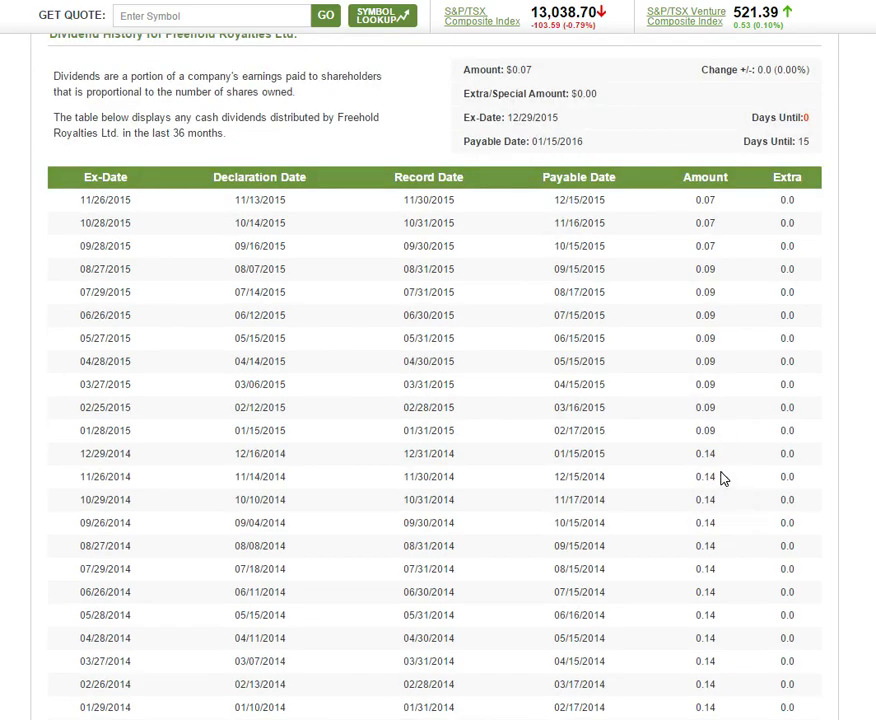
scroll(723, 473, down, 1)
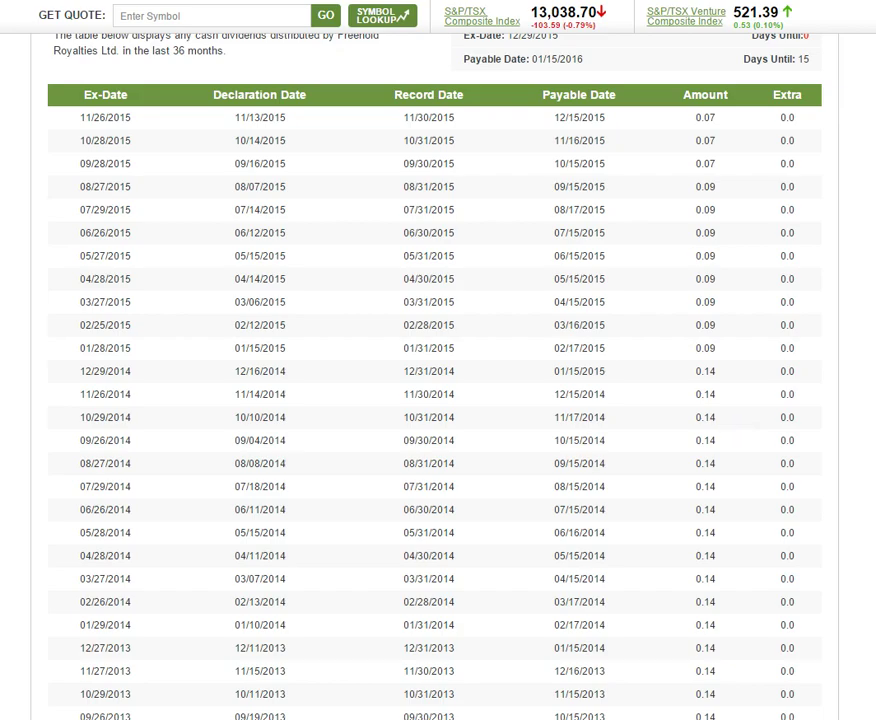
scroll(317, 102, up, 2)
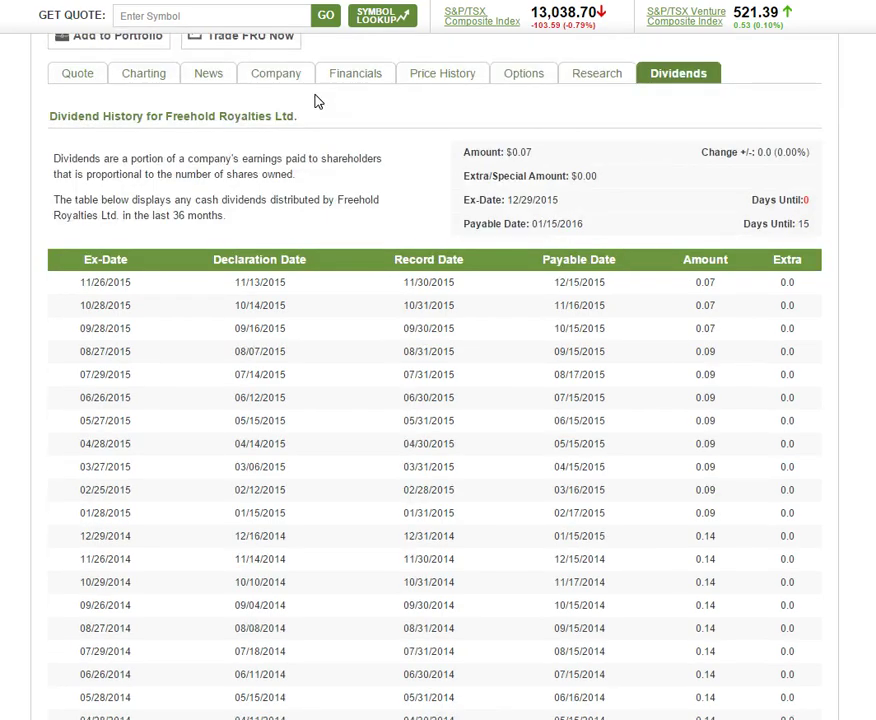
- Return to the Freehold Royalties quote and look over the intraday chart, detailed quote figures and news headlines
click(70, 87)
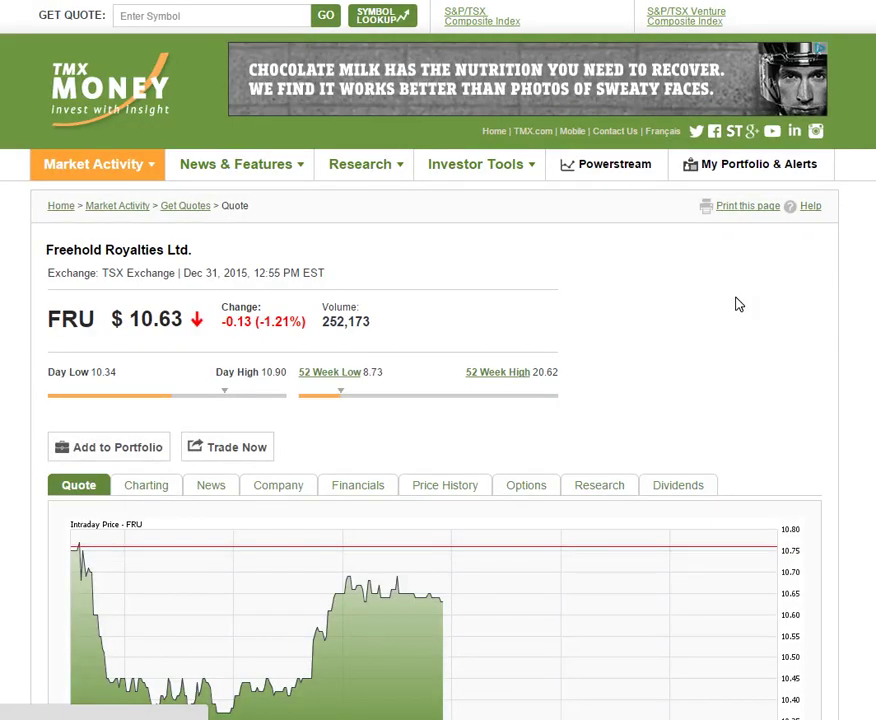
scroll(735, 303, down, 5)
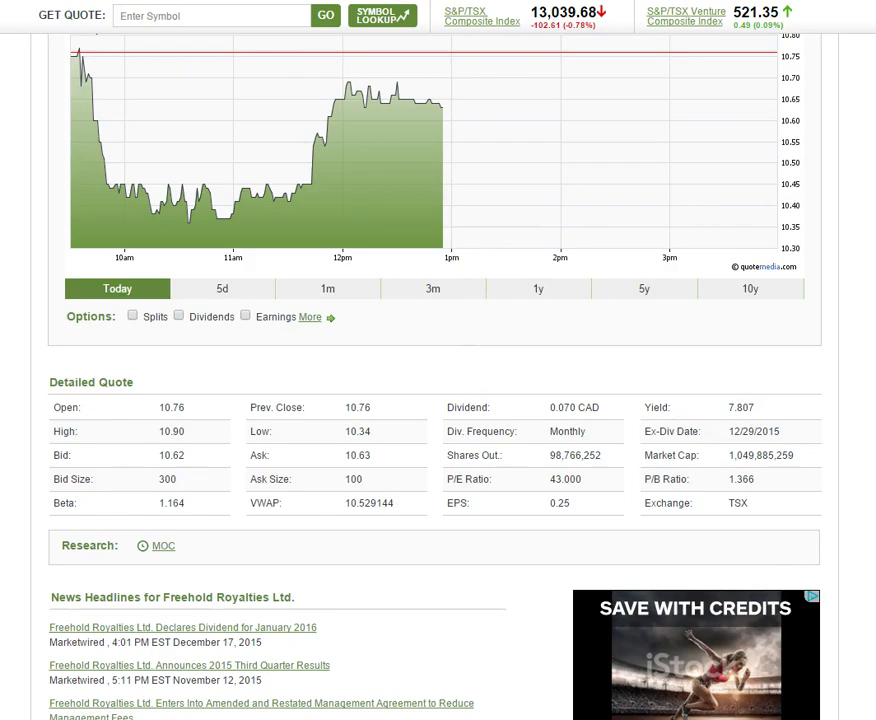
scroll(863, 470, up, 2)
scroll(868, 497, up, 4)
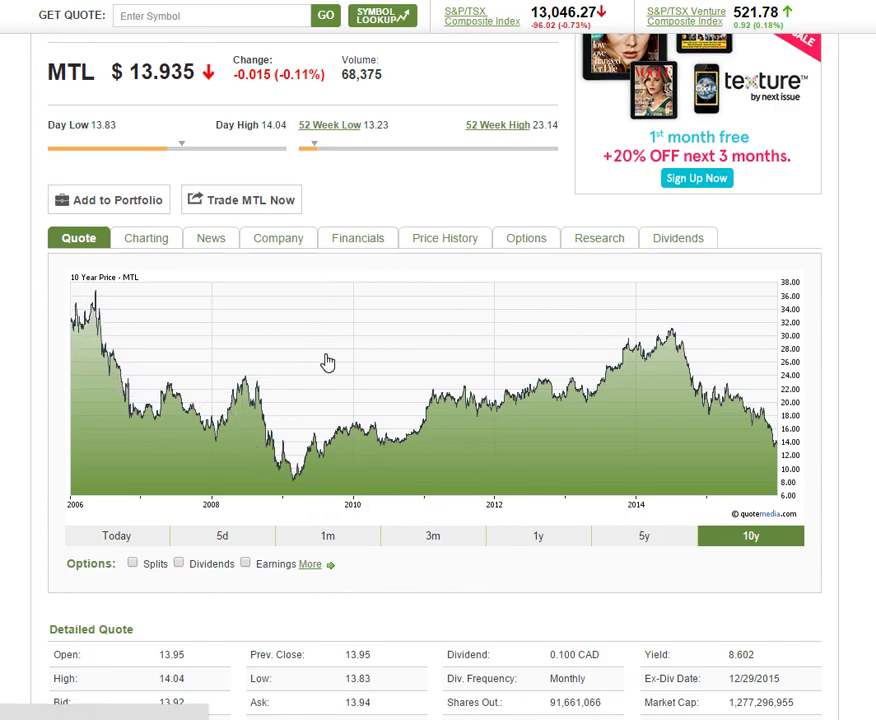
- Switch to the Crescent Point Energy page, open its quote and show the price chart over the 10-year period
scroll(327, 360, up, 1)
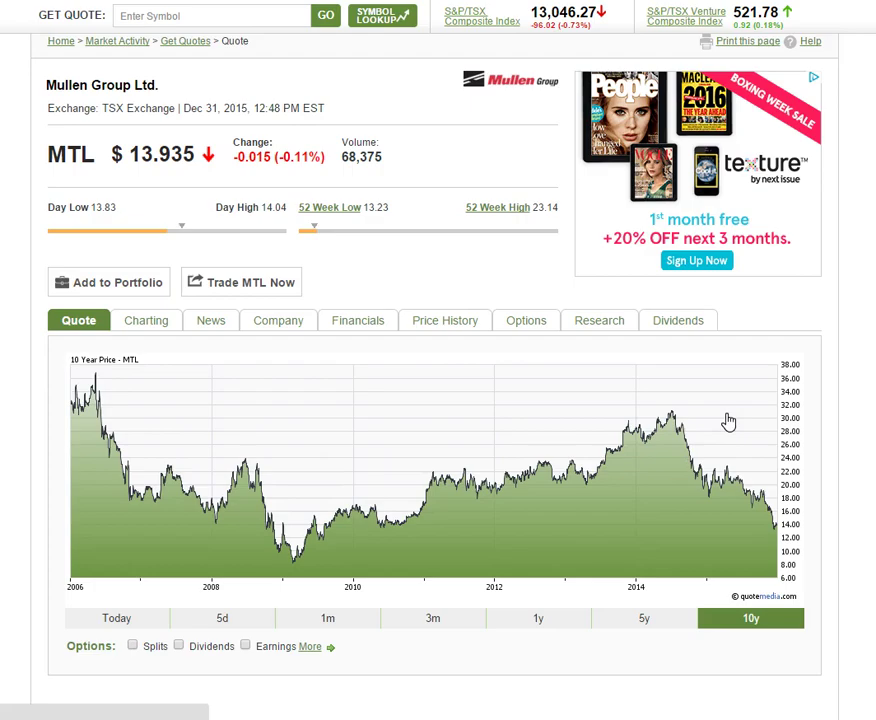
key(alt+Left)
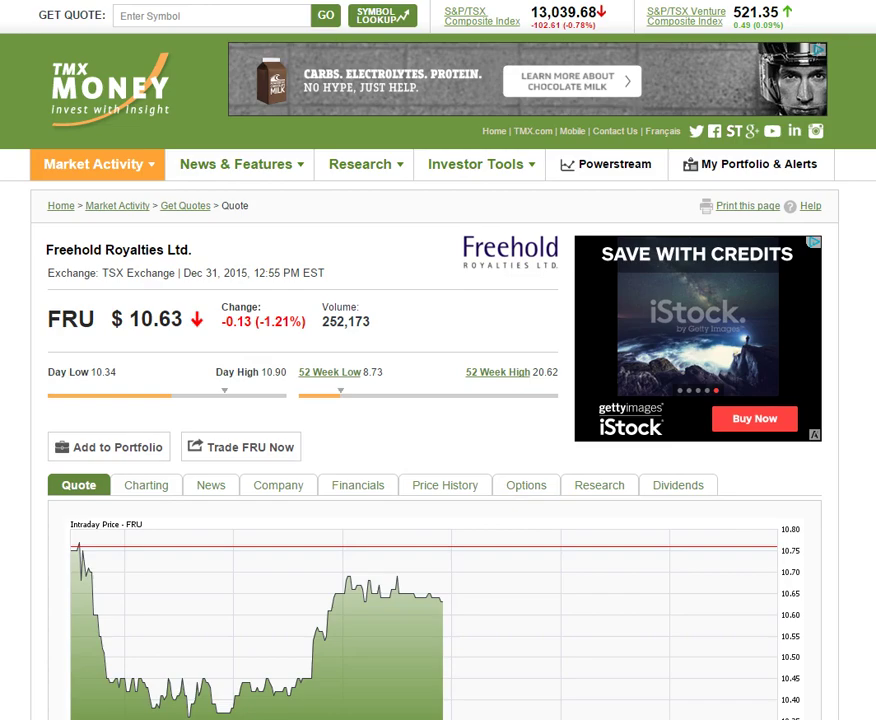
key(alt+Left)
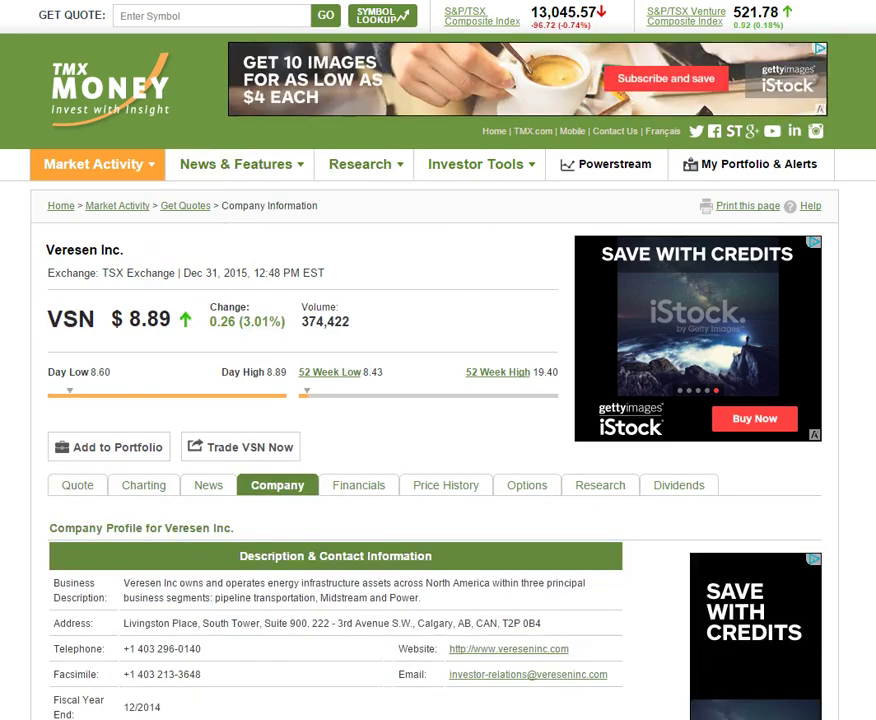
key(alt+Left)
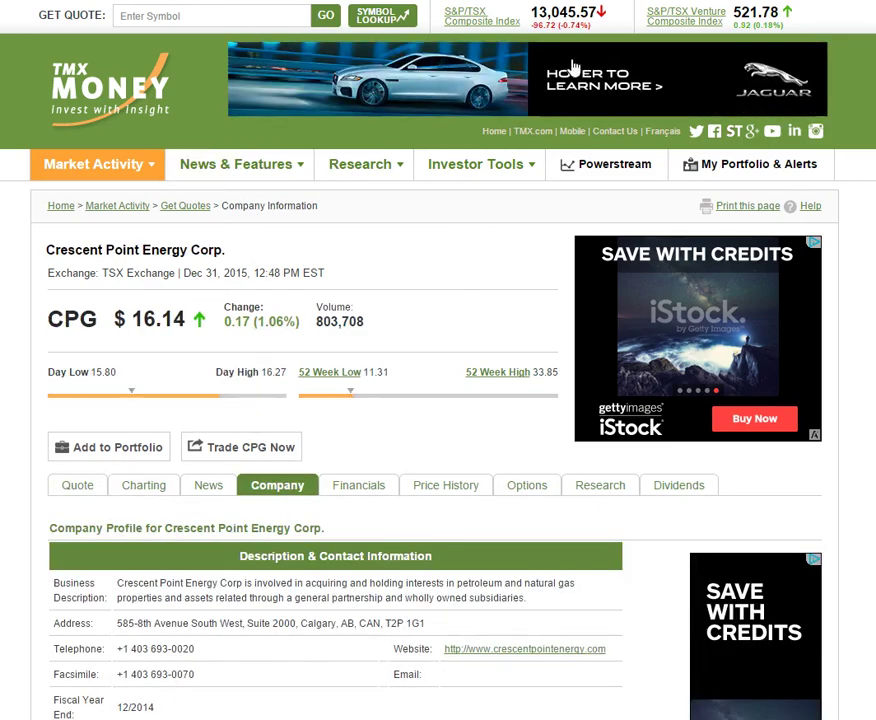
click(113, 510)
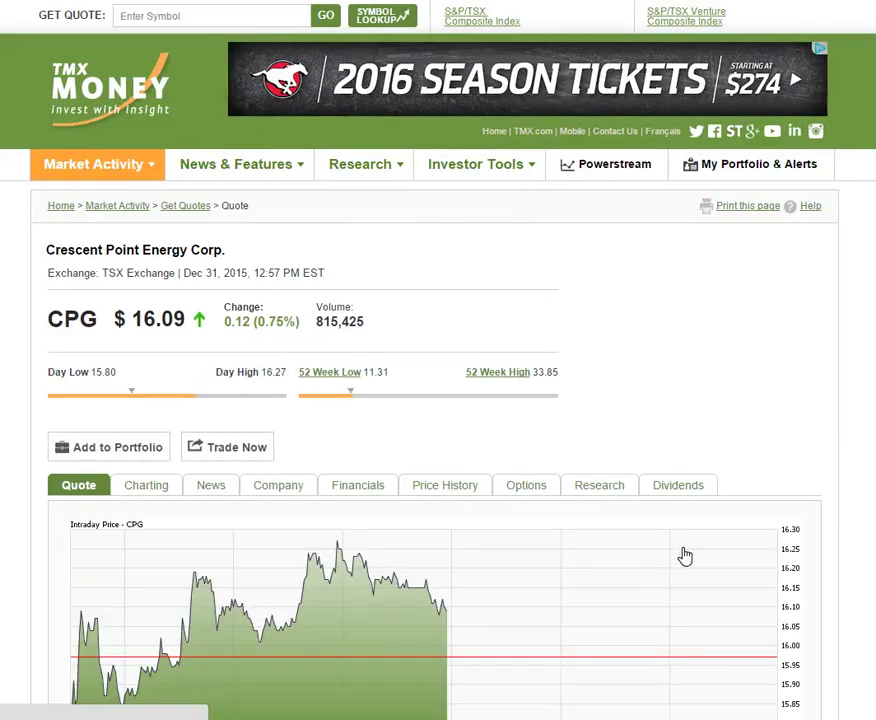
scroll(817, 512, down, 4)
click(751, 455)
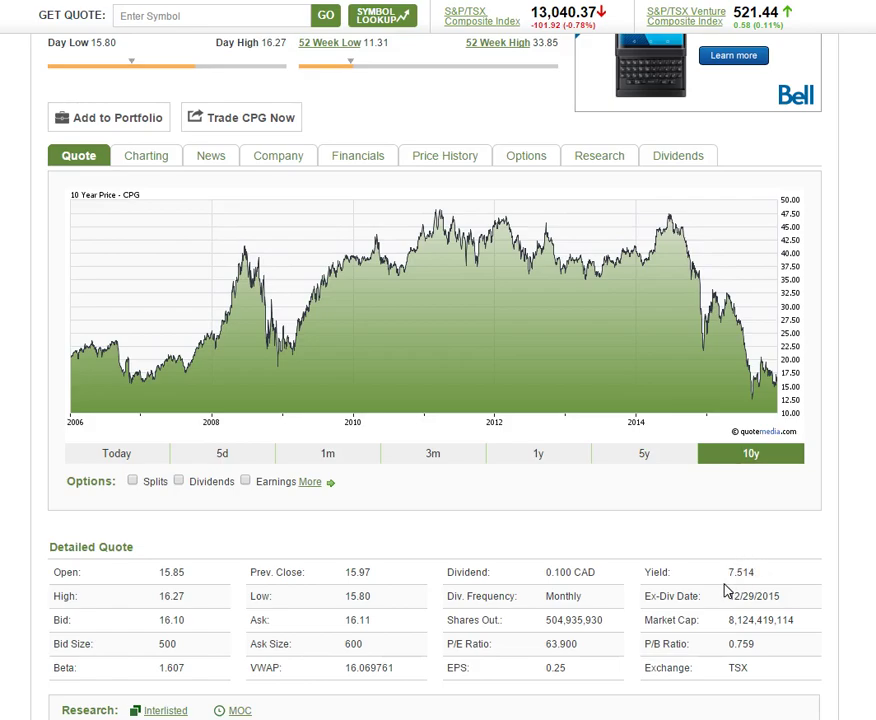
- Open the dividend history for Crescent Point Energy and examine how the monthly amounts changed over the last 36 months
click(688, 162)
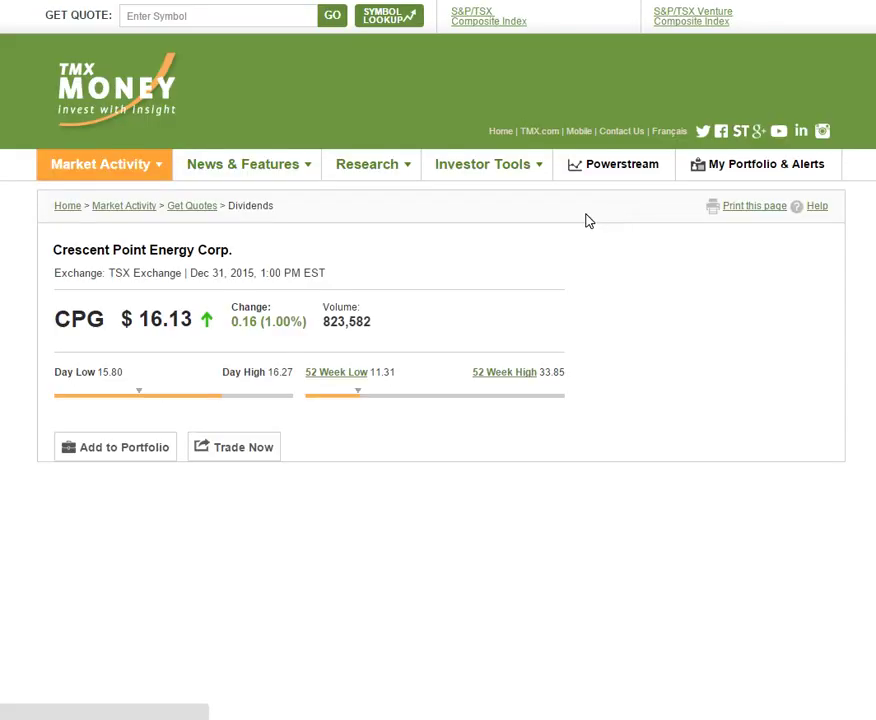
scroll(600, 316, down, 3)
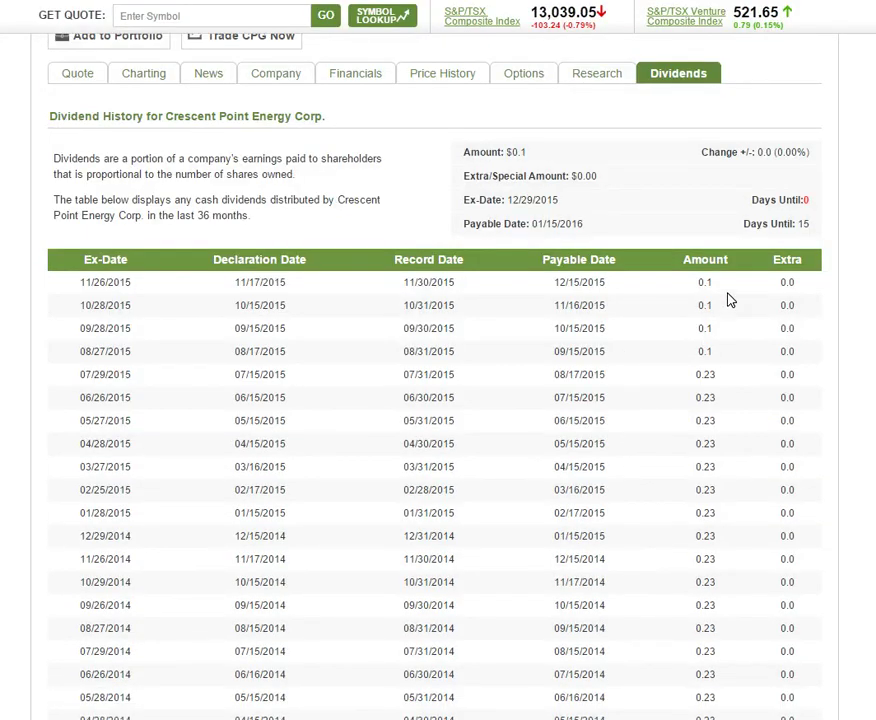
scroll(730, 358, down, 3)
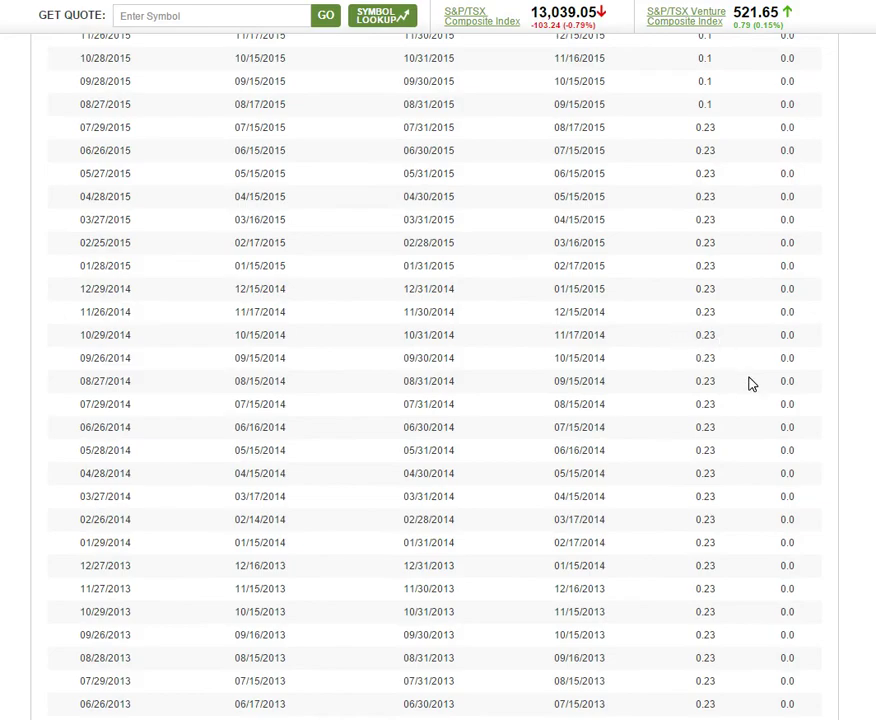
scroll(752, 384, up, 4)
scroll(750, 388, down, 2)
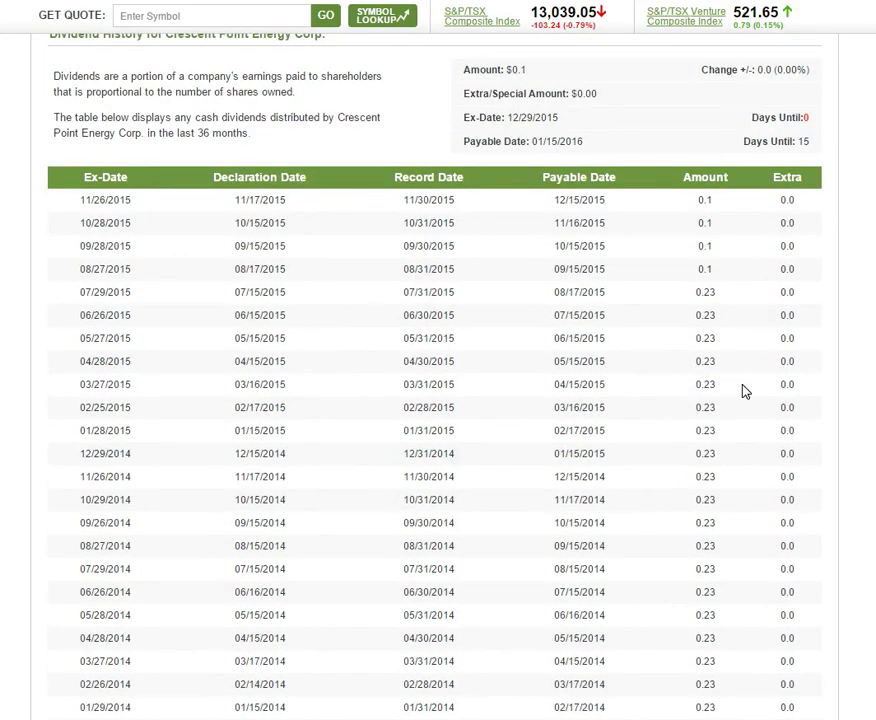
scroll(756, 390, up, 2)
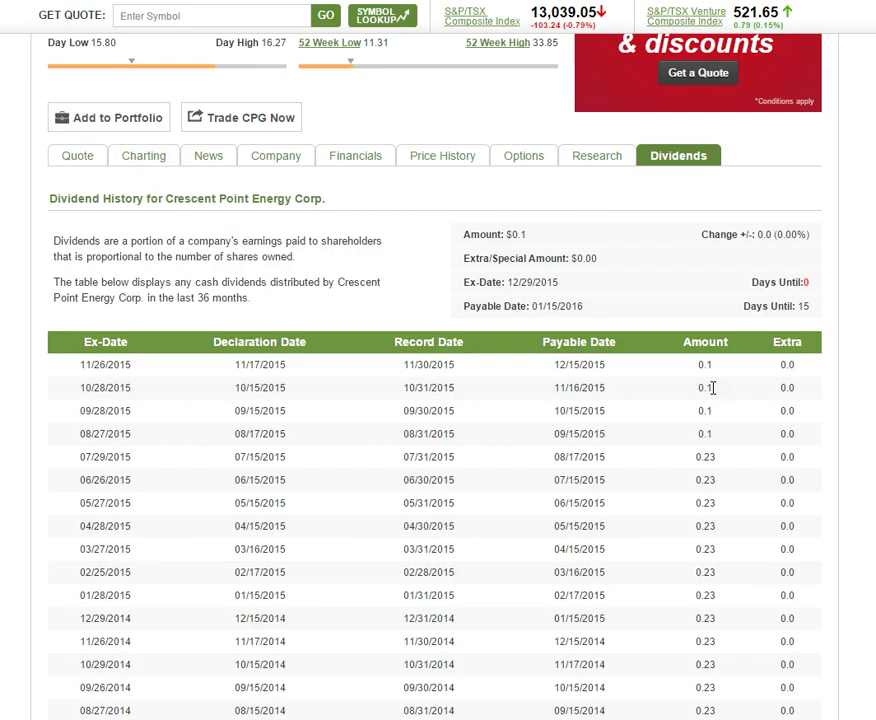
scroll(755, 494, down, 1)
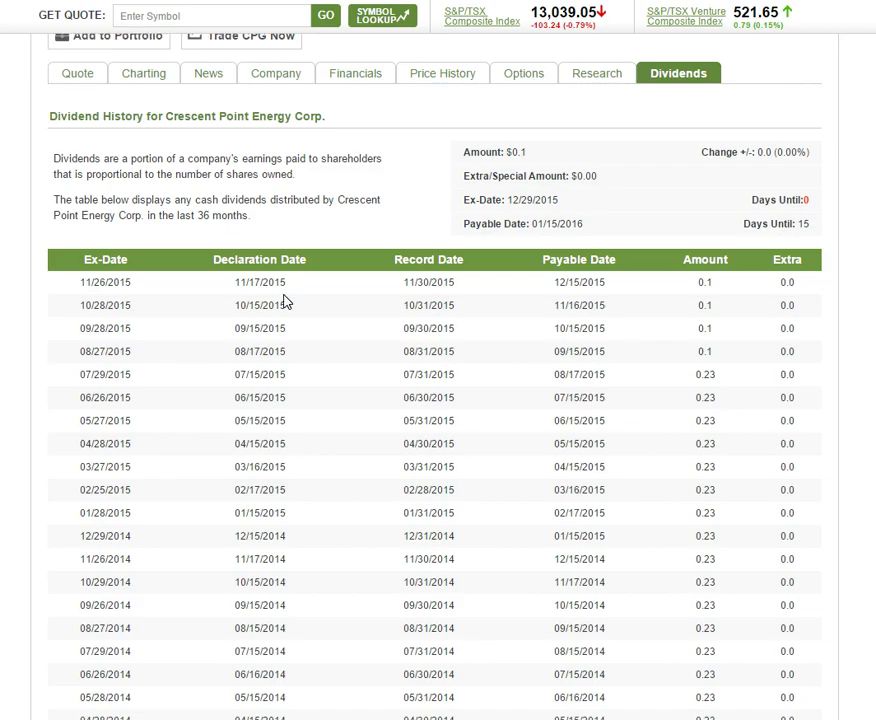
- Return to the Crescent Point Energy quote and review its 10-year price chart and detailed quote figures
click(78, 78)
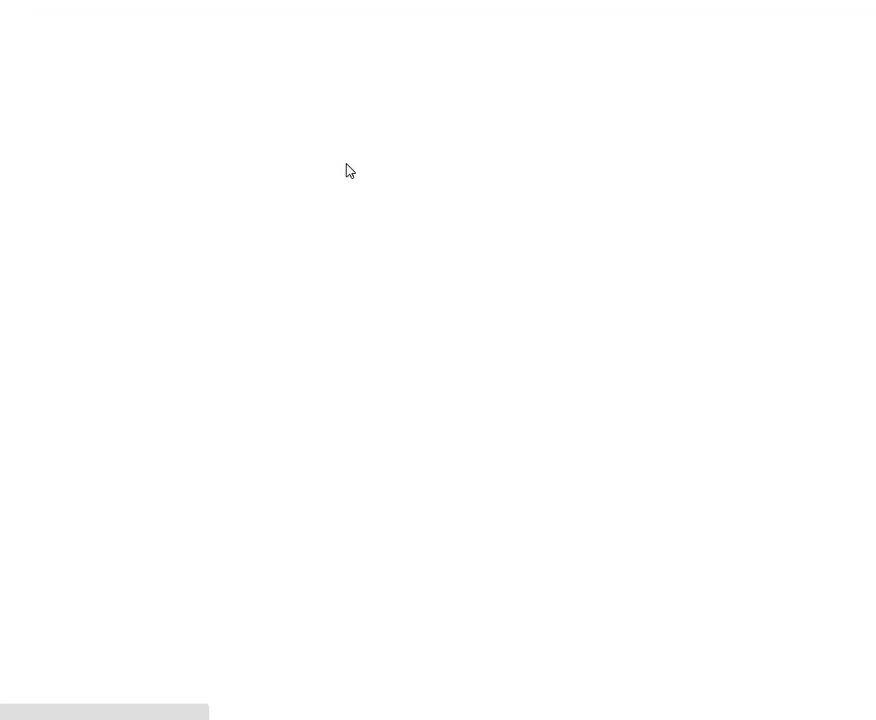
scroll(602, 371, down, 3)
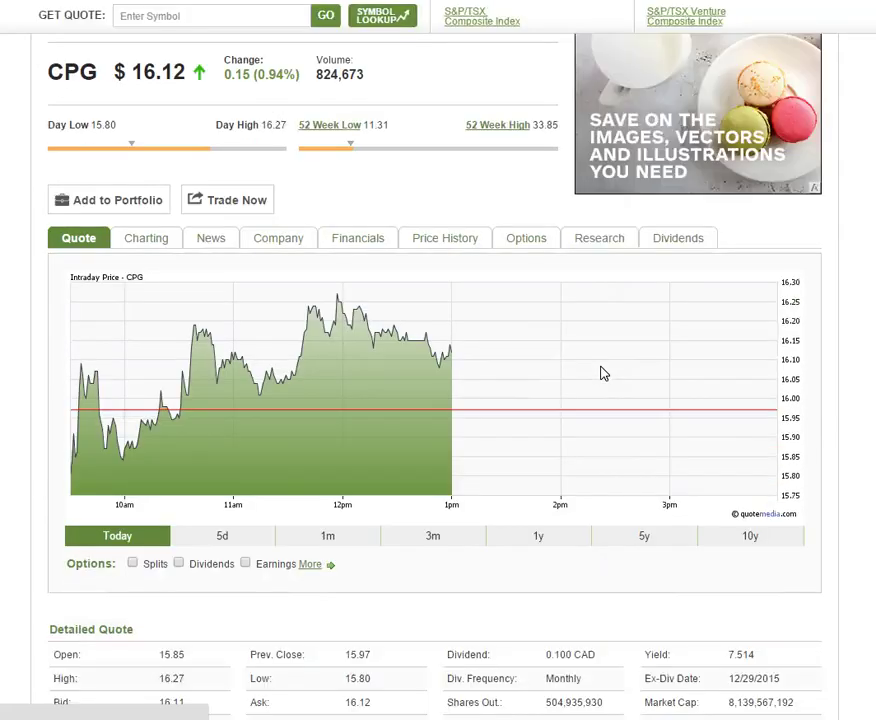
scroll(602, 373, down, 1)
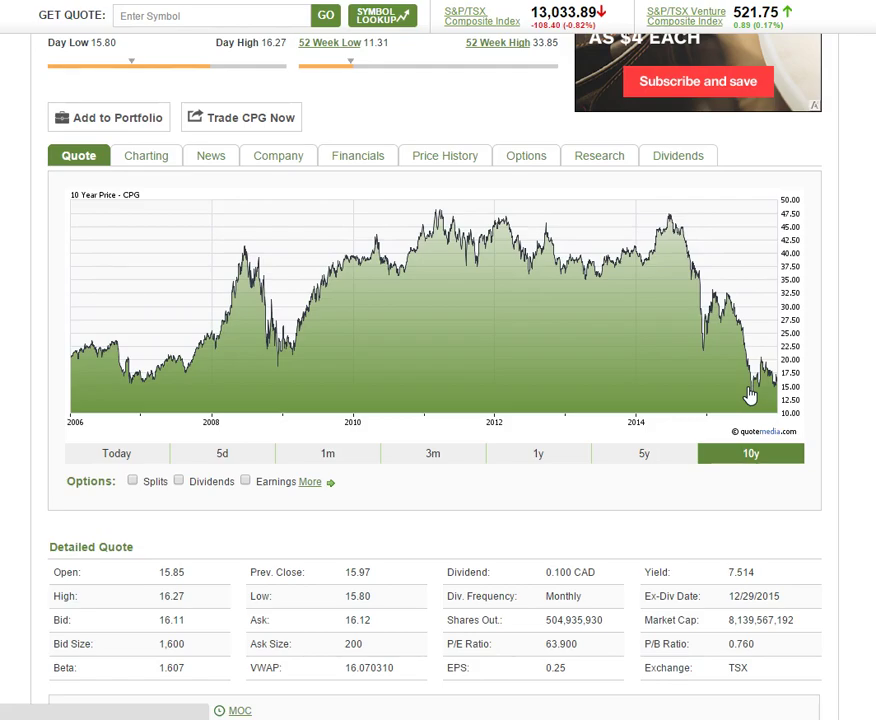
scroll(750, 396, down, 2)
scroll(440, 400, down, 2)
scroll(440, 400, up, 6)
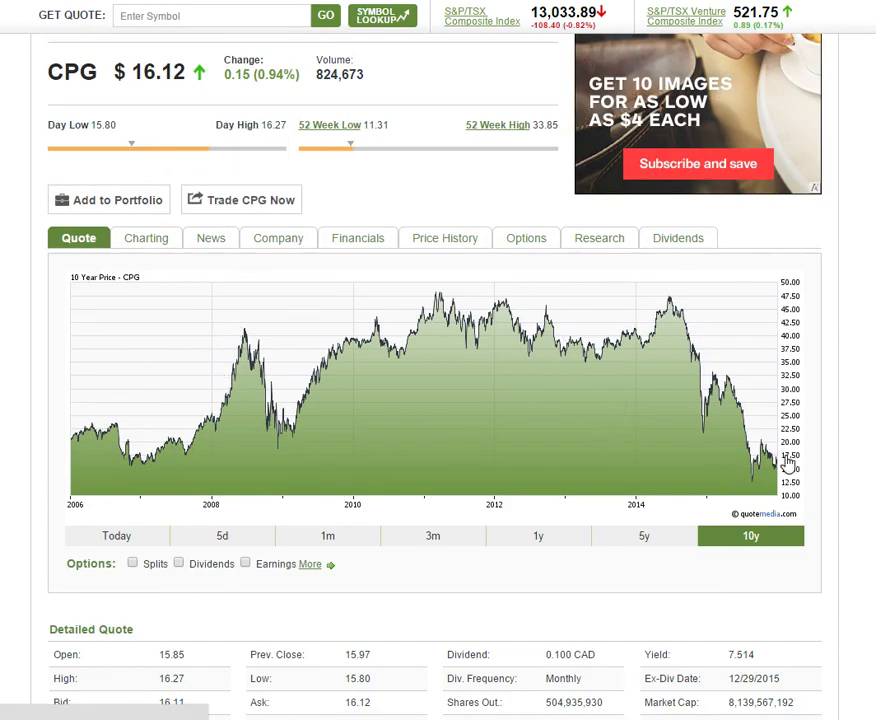
- Open the Stock Screener's criteria and load the saved screen named value
scroll(788, 464, up, 3)
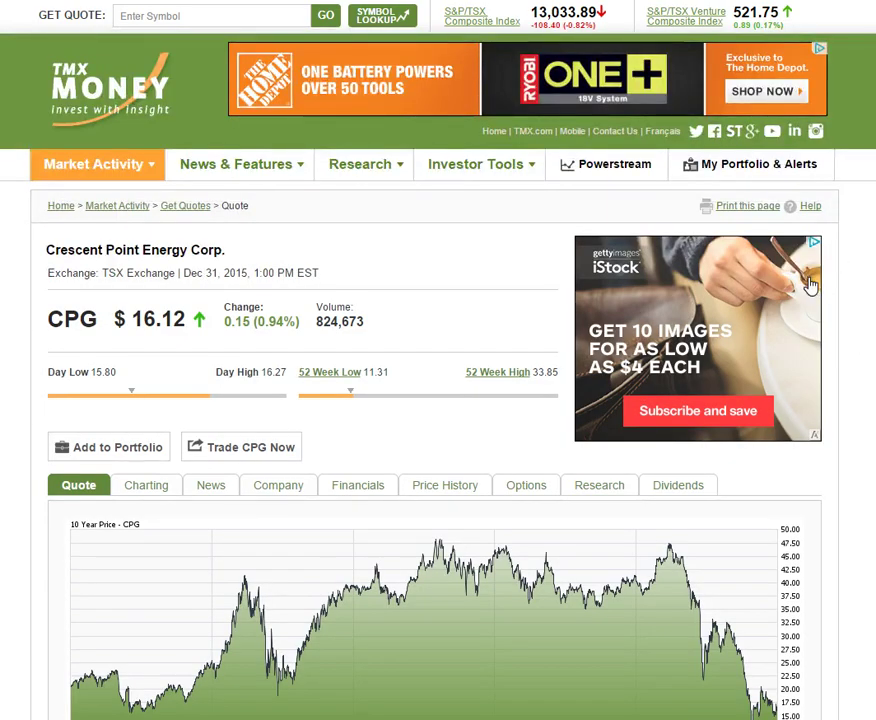
mouse_move(511, 178)
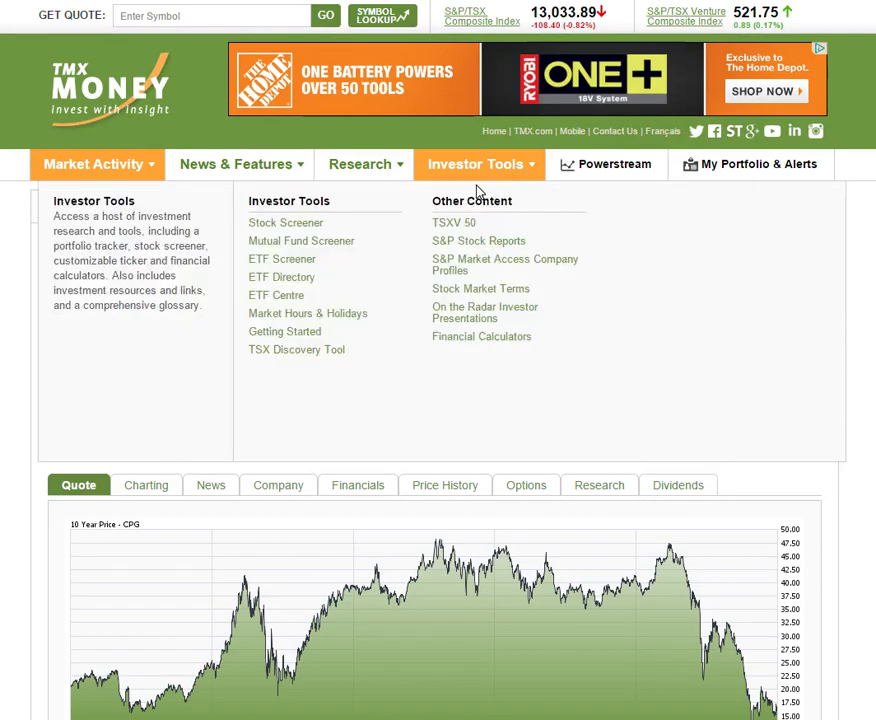
click(303, 225)
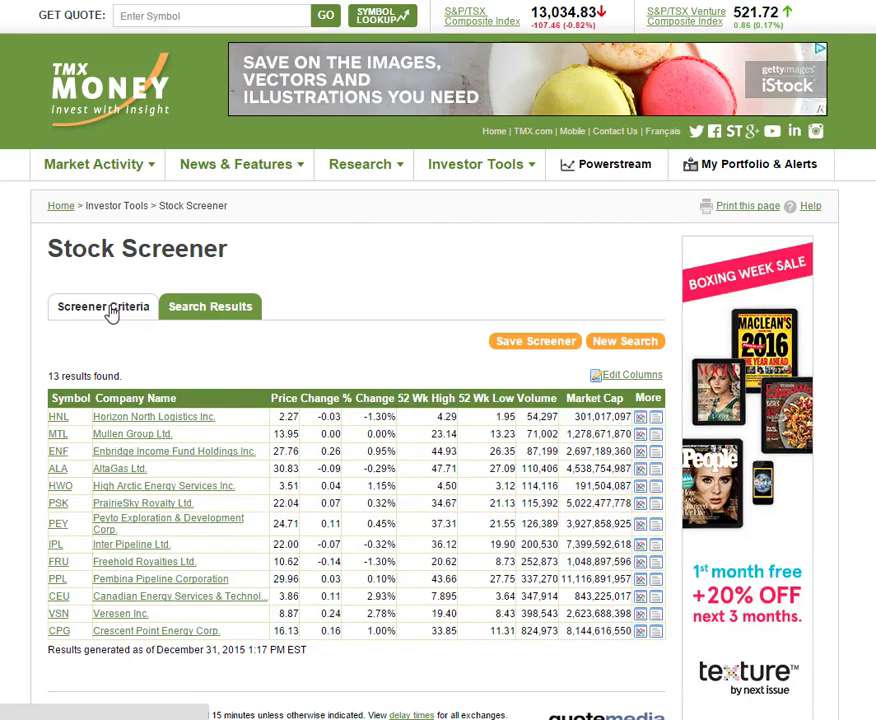
click(111, 311)
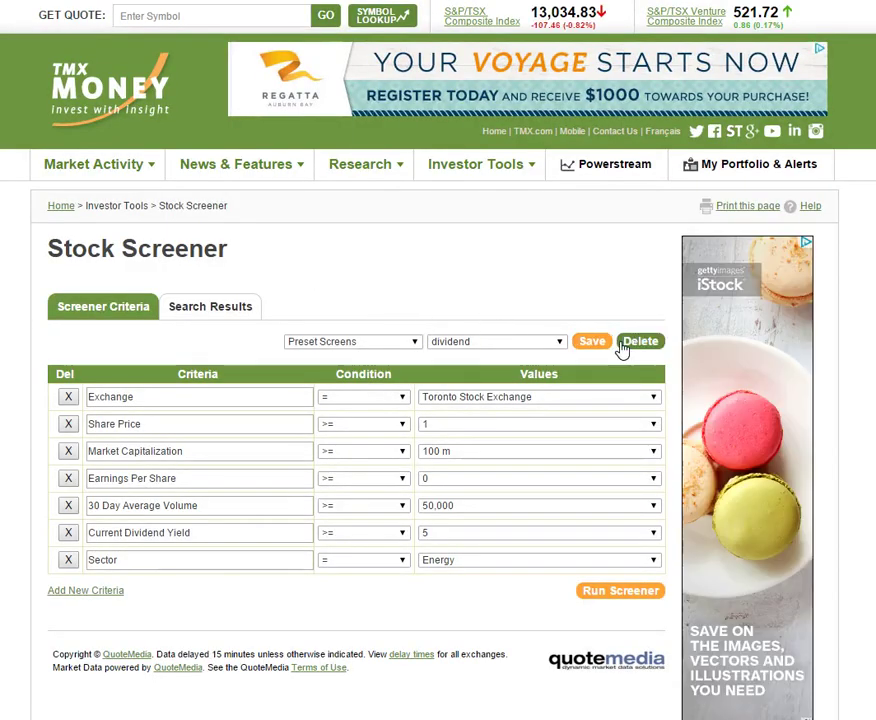
click(560, 343)
click(467, 383)
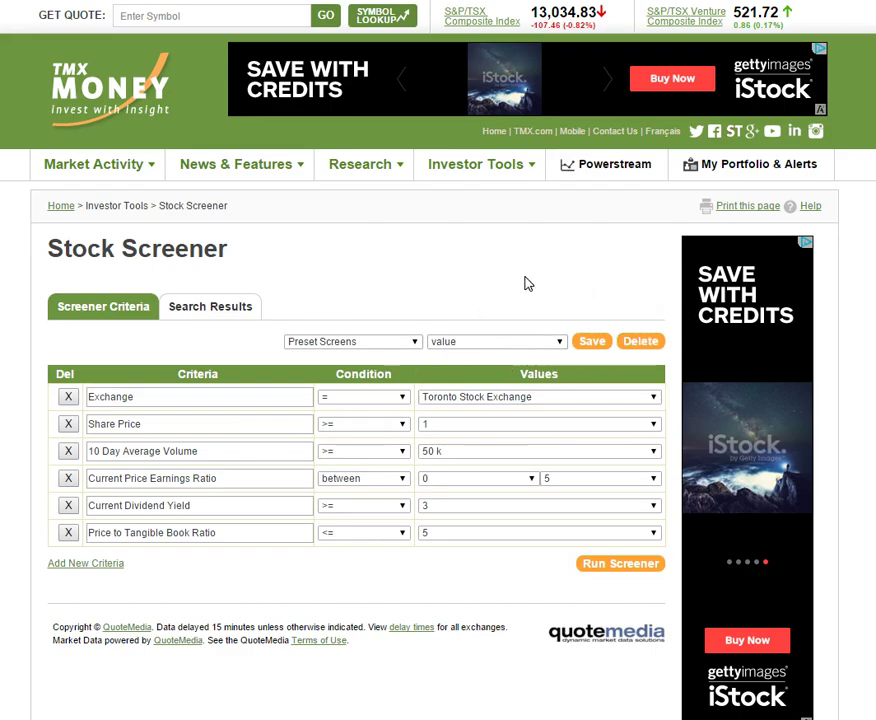
- Run the value screen without the Current Dividend Yield criterion and sort the results by volume in ascending order
click(68, 506)
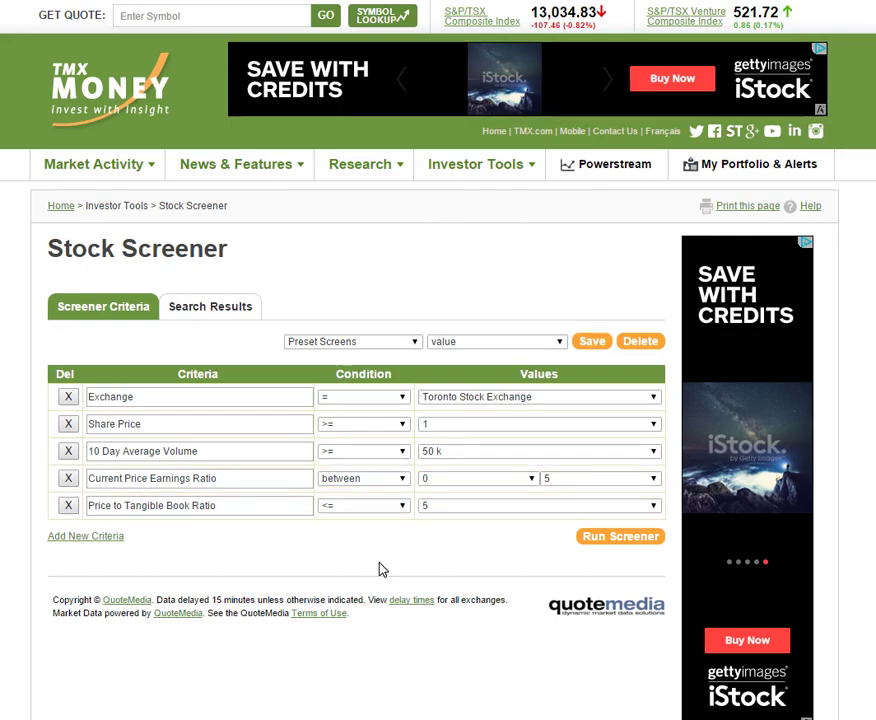
click(630, 540)
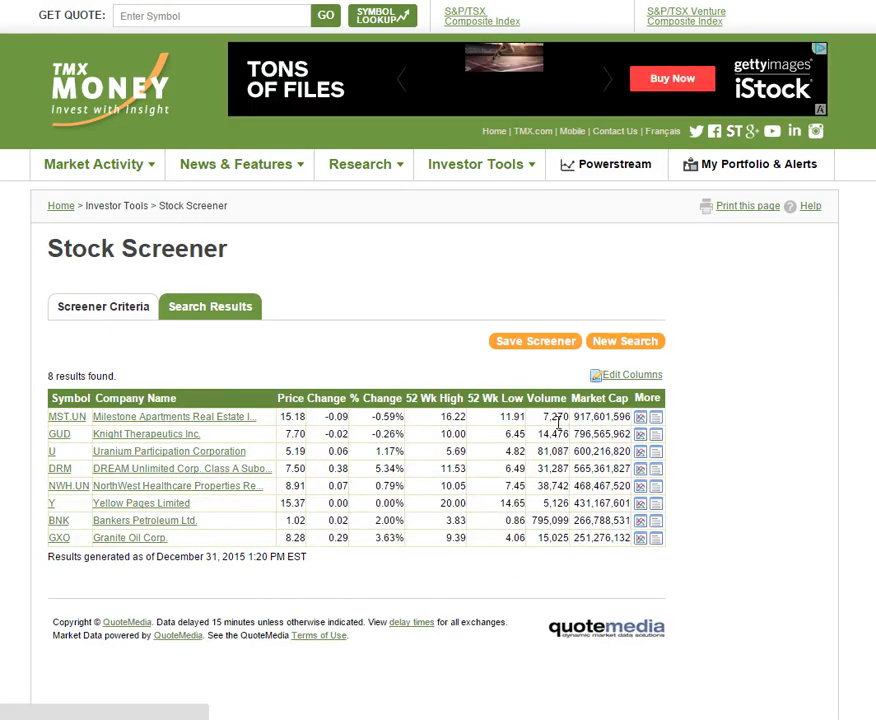
click(548, 398)
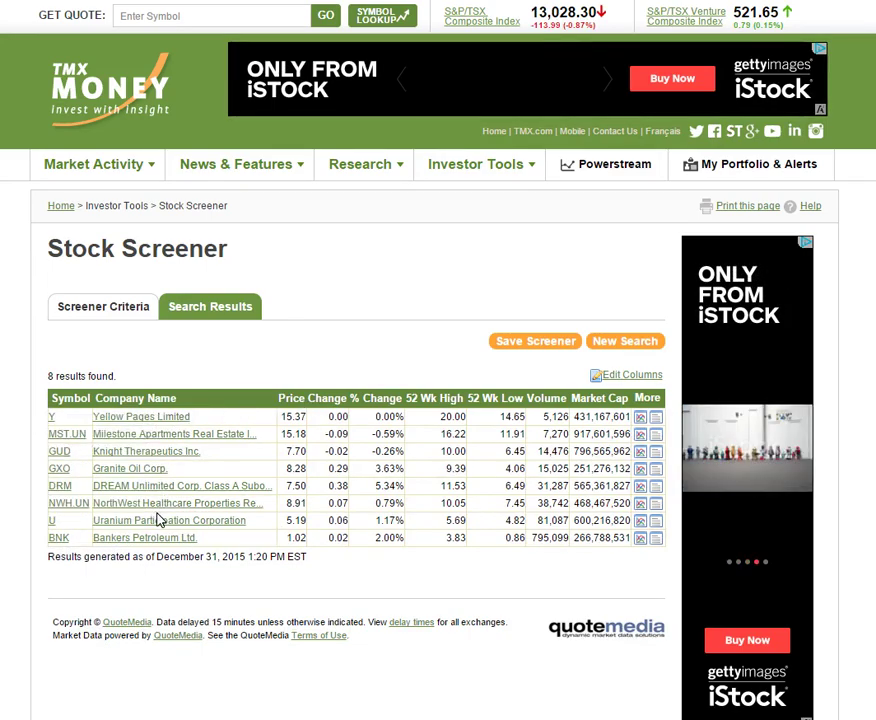
- Open Yellow Pages Limited from the screener results and show its quote with the 10-year price chart
right_click(174, 418)
click(190, 427)
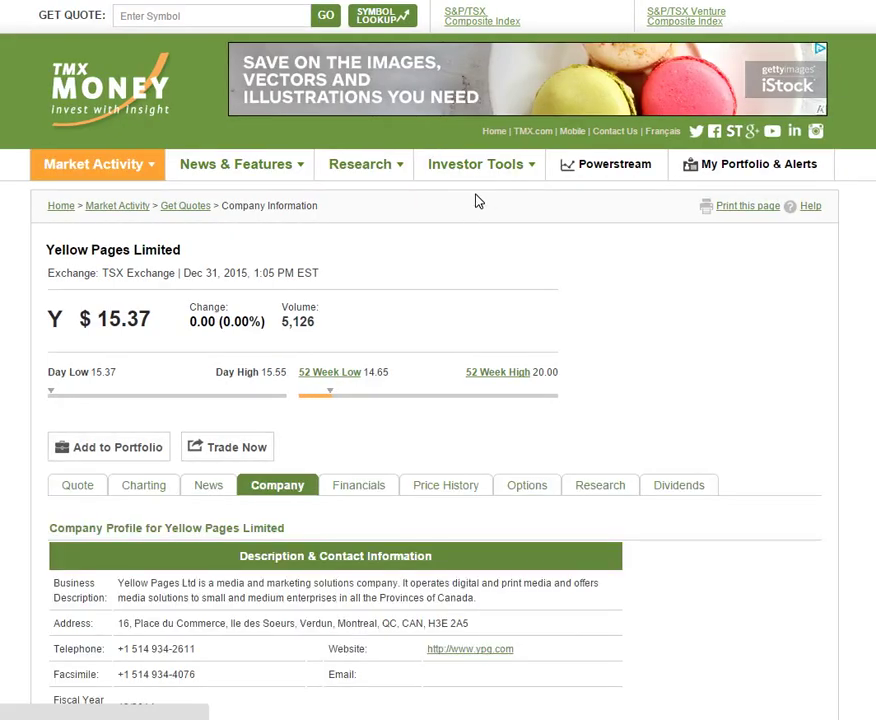
scroll(571, 430, down, 3)
click(84, 324)
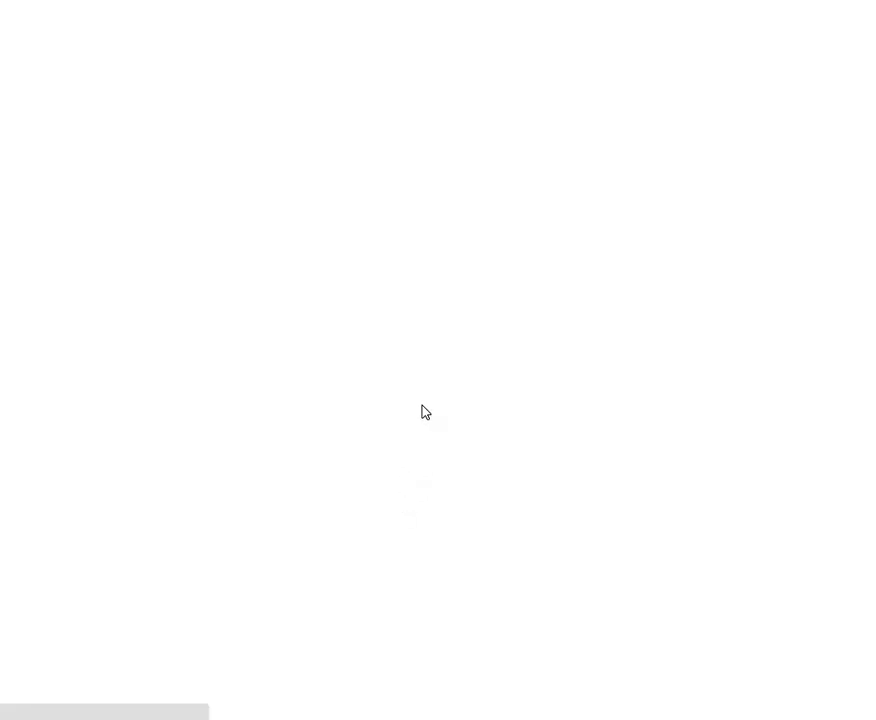
scroll(492, 262, down, 6)
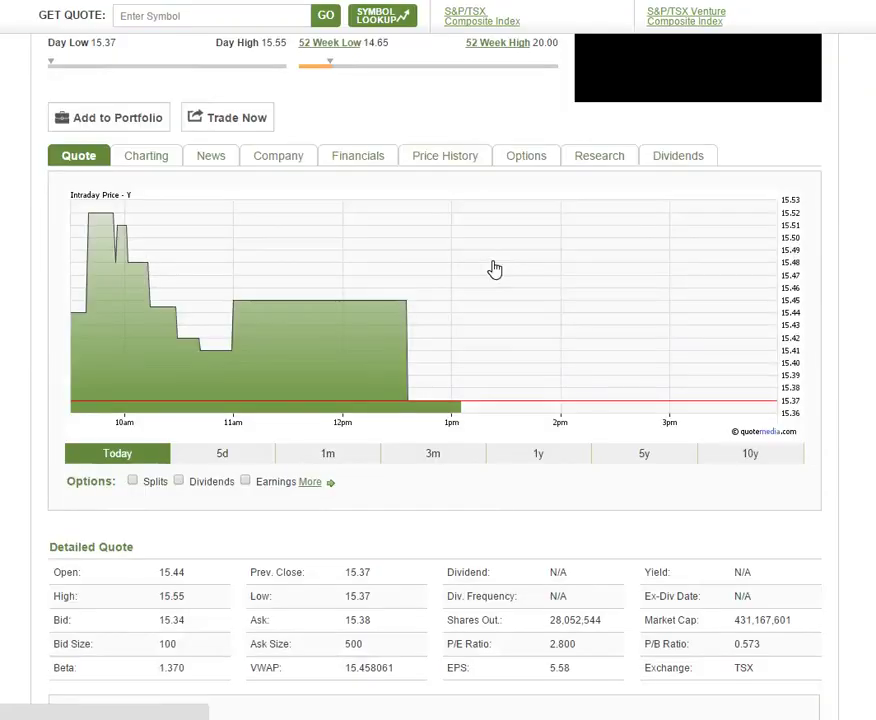
scroll(494, 268, down, 2)
click(759, 370)
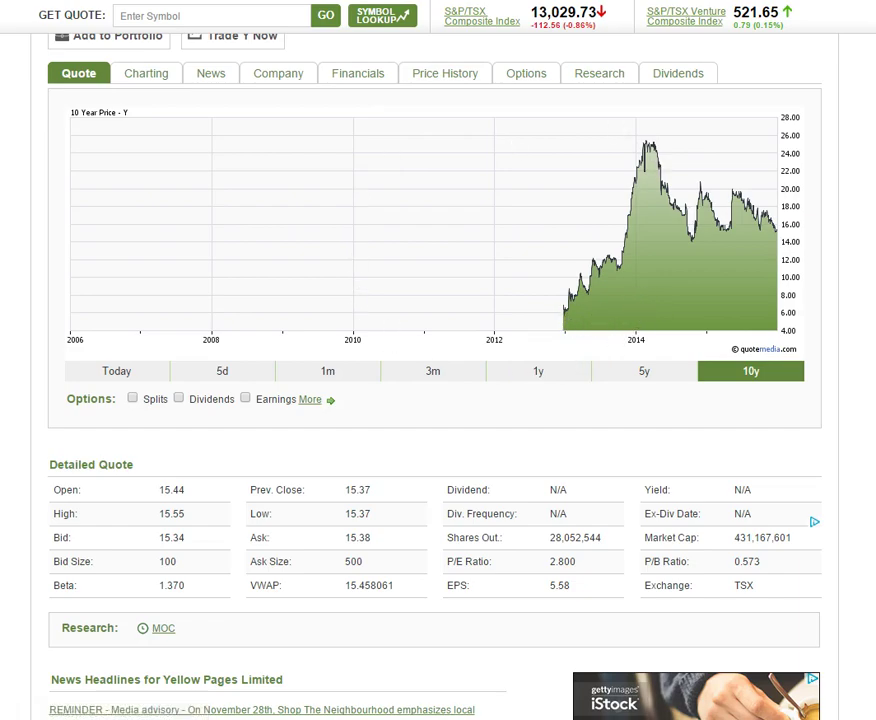
- Go back to the screener results and open the company profile of Milestone Apartments Real Estate Investment Trust
key(alt+Left)
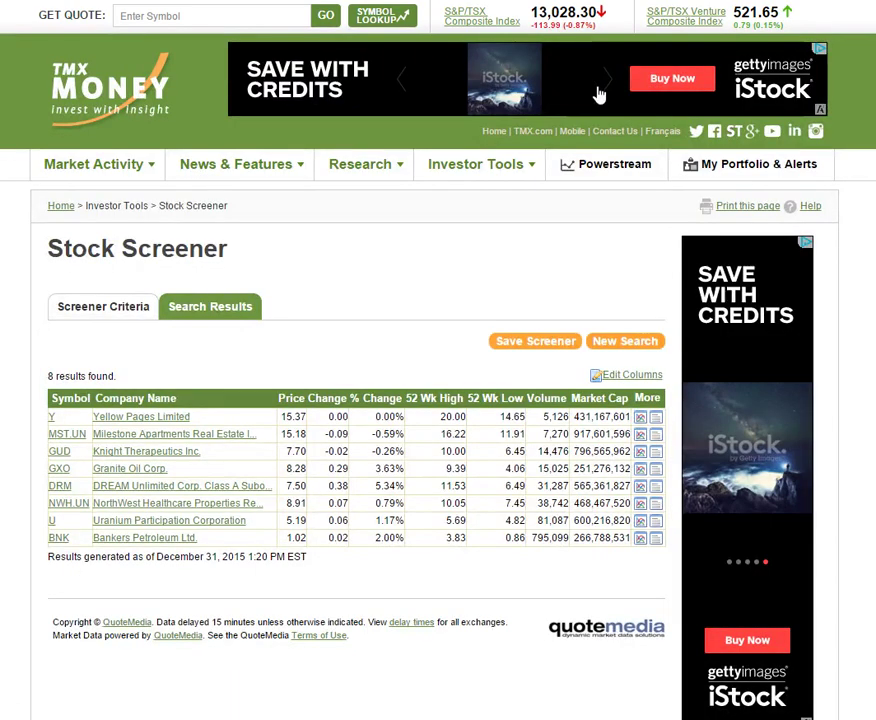
right_click(235, 442)
click(285, 469)
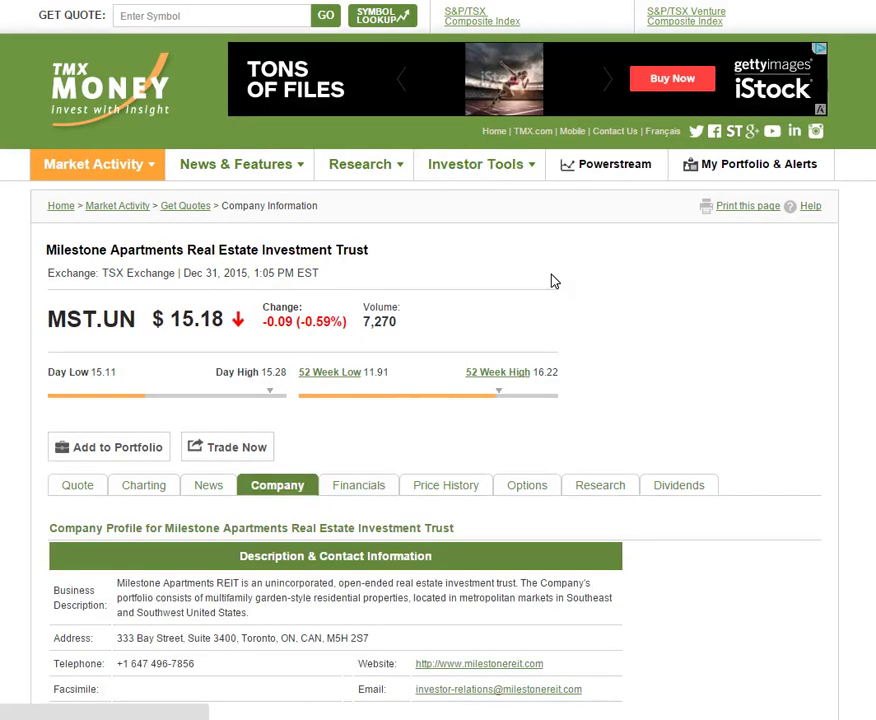
scroll(553, 280, down, 3)
scroll(555, 288, down, 1)
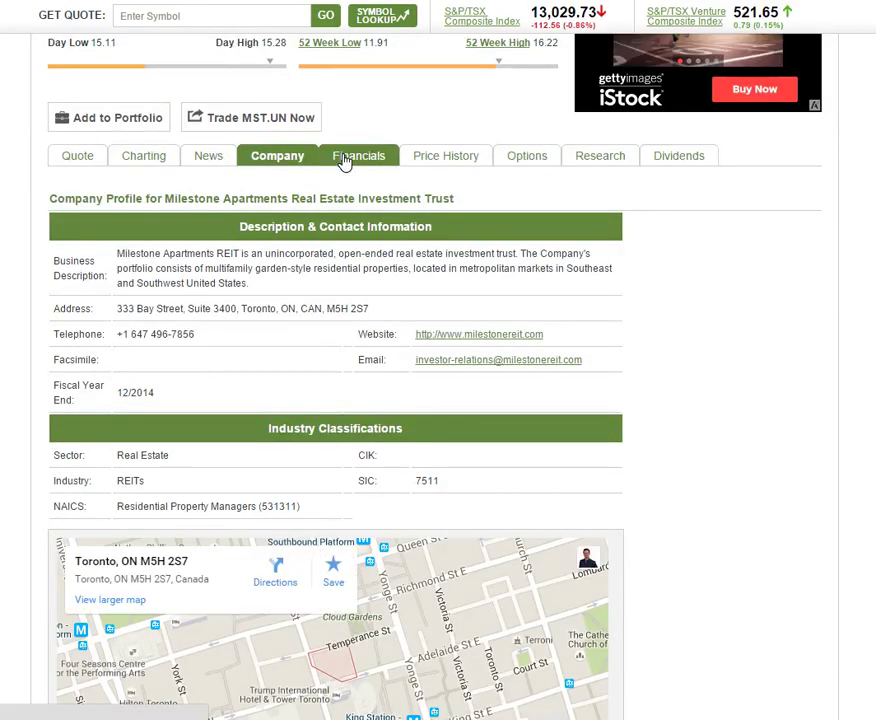
- Check the dividends page for Milestone Apartments Real Estate Investment Trust and show its quote with the 10-year price chart
click(78, 157)
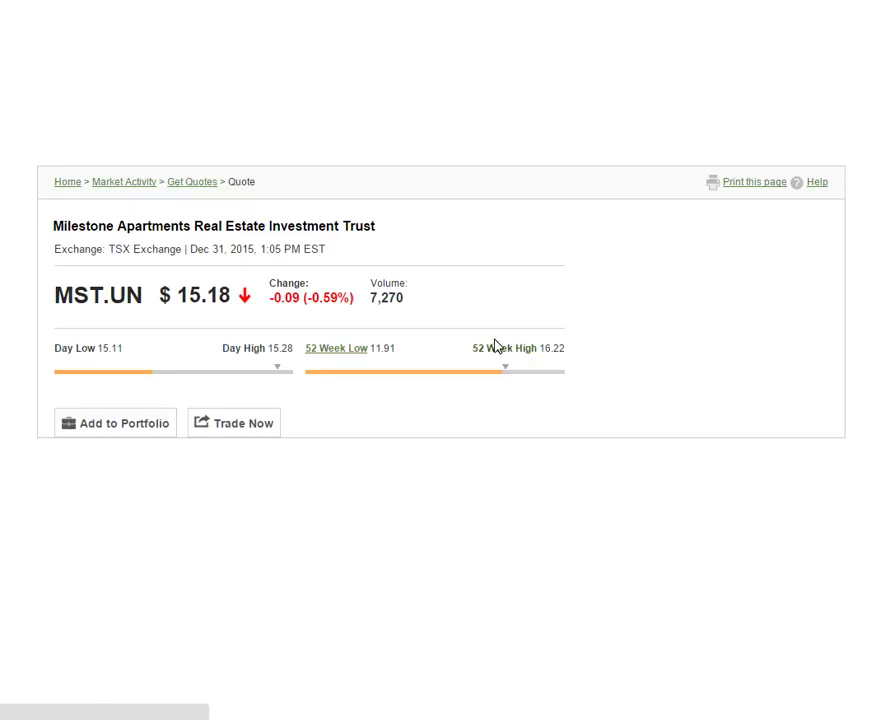
scroll(540, 318, down, 1)
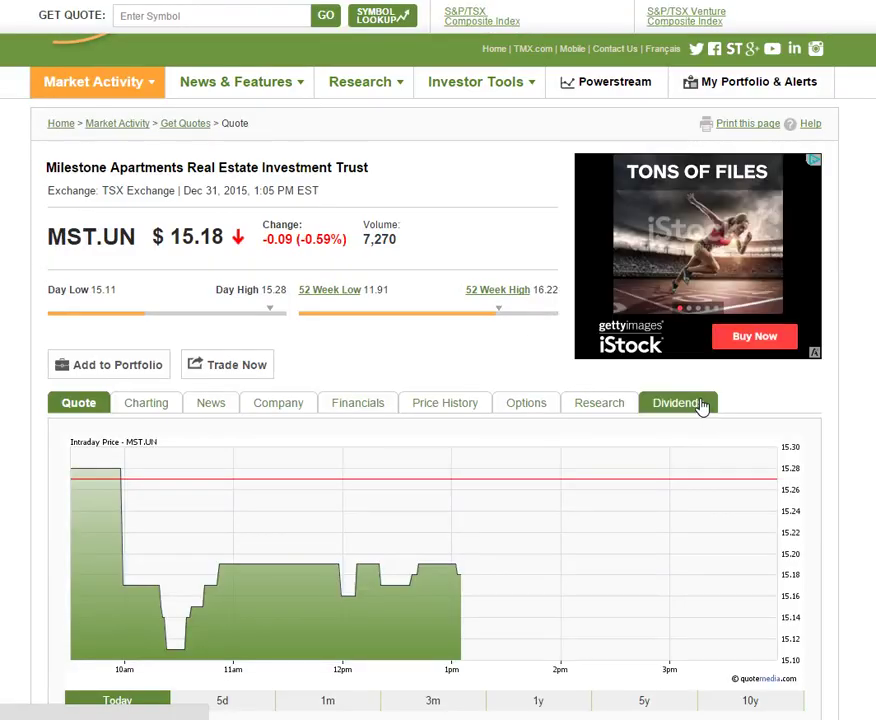
click(710, 406)
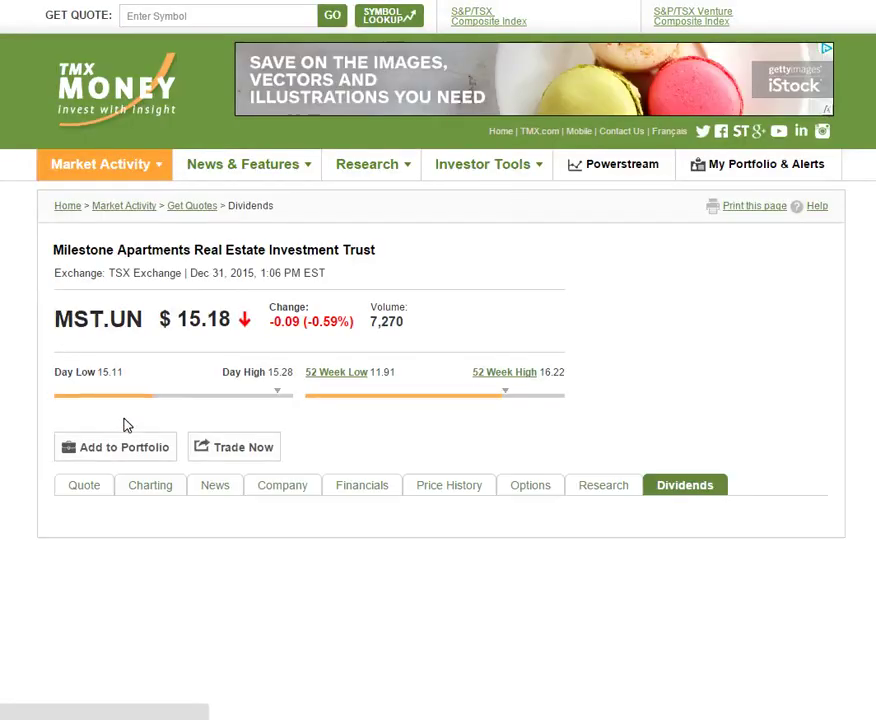
click(75, 489)
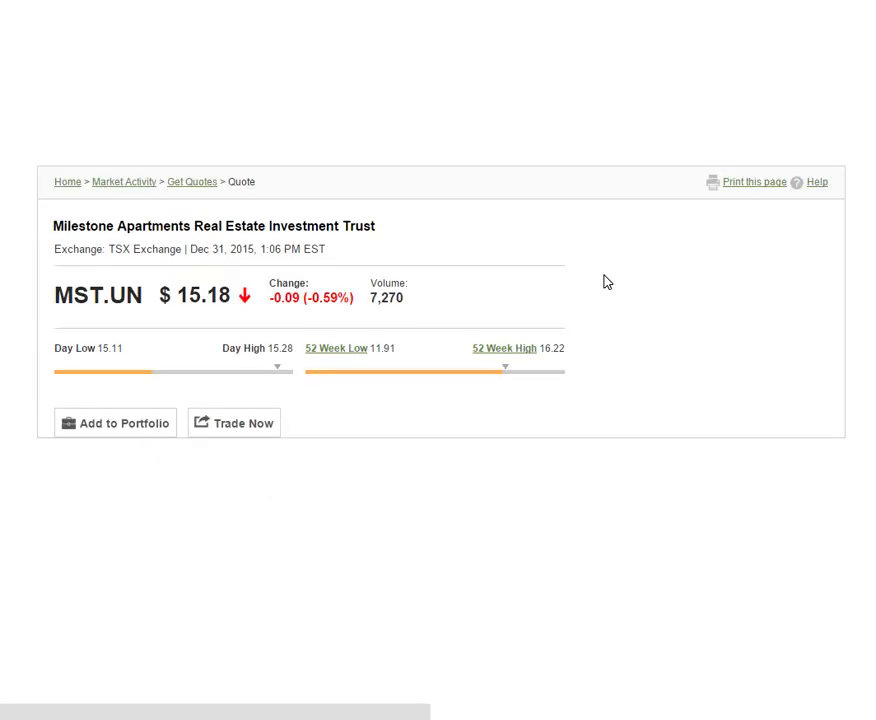
scroll(660, 260, down, 3)
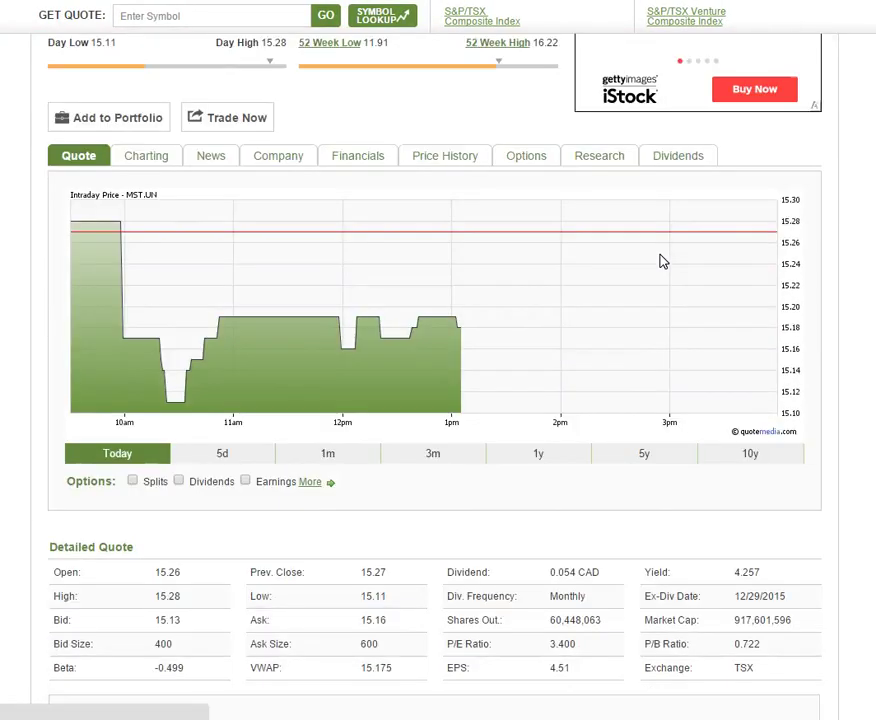
scroll(673, 298, up, 1)
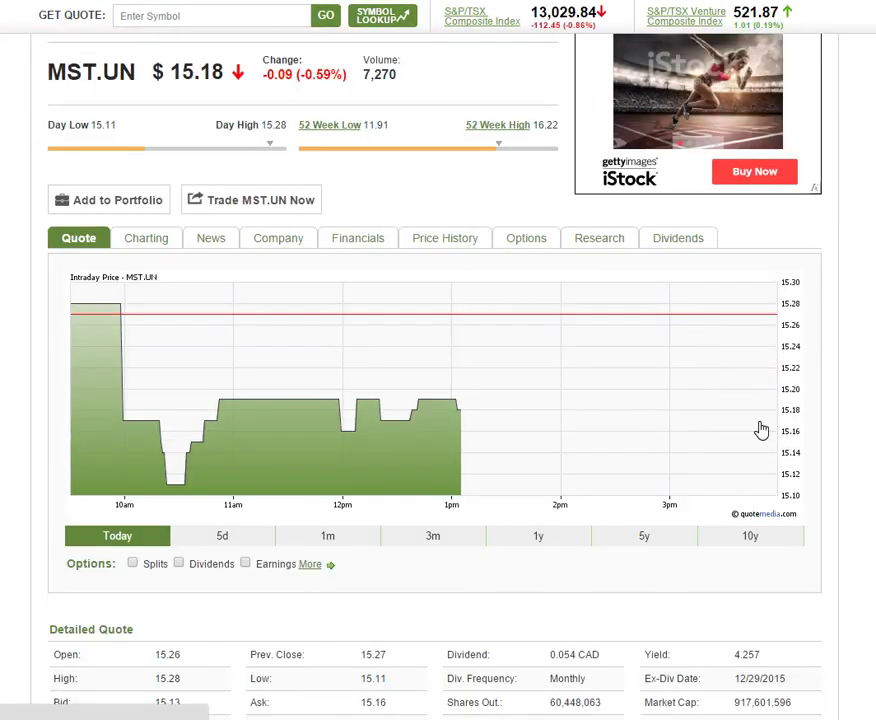
click(755, 538)
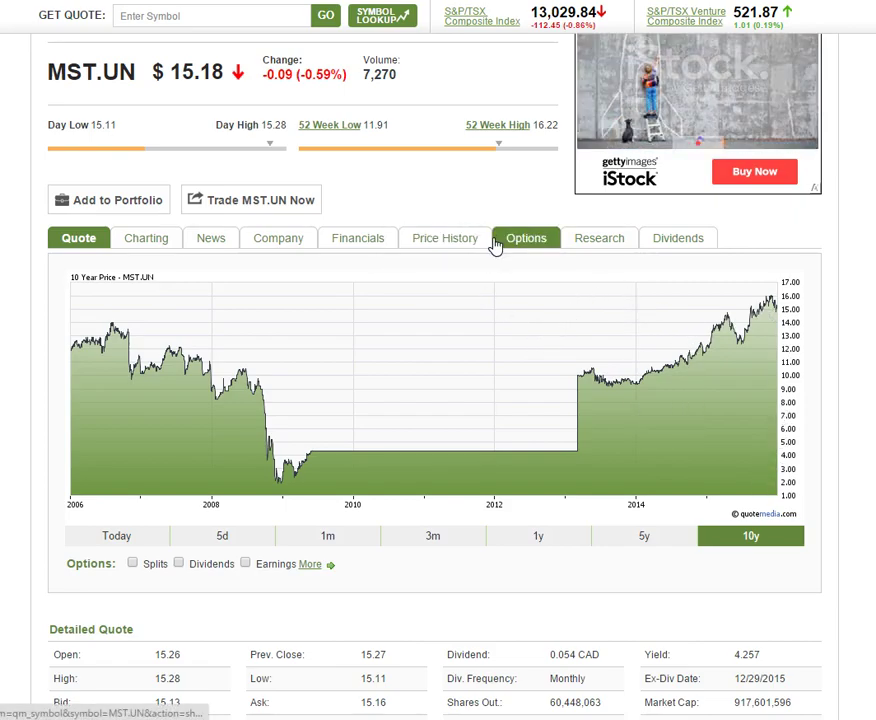
- Build a Milestone Apartments chart over Ten Year at a 1 Month frequency with the Earnings icons shown
click(150, 240)
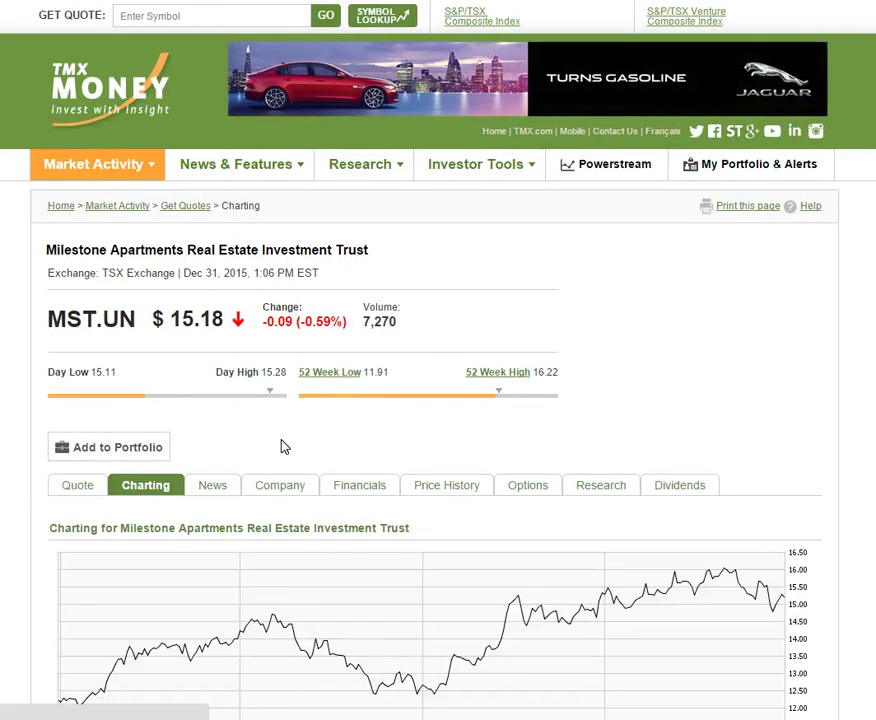
scroll(281, 447, down, 3)
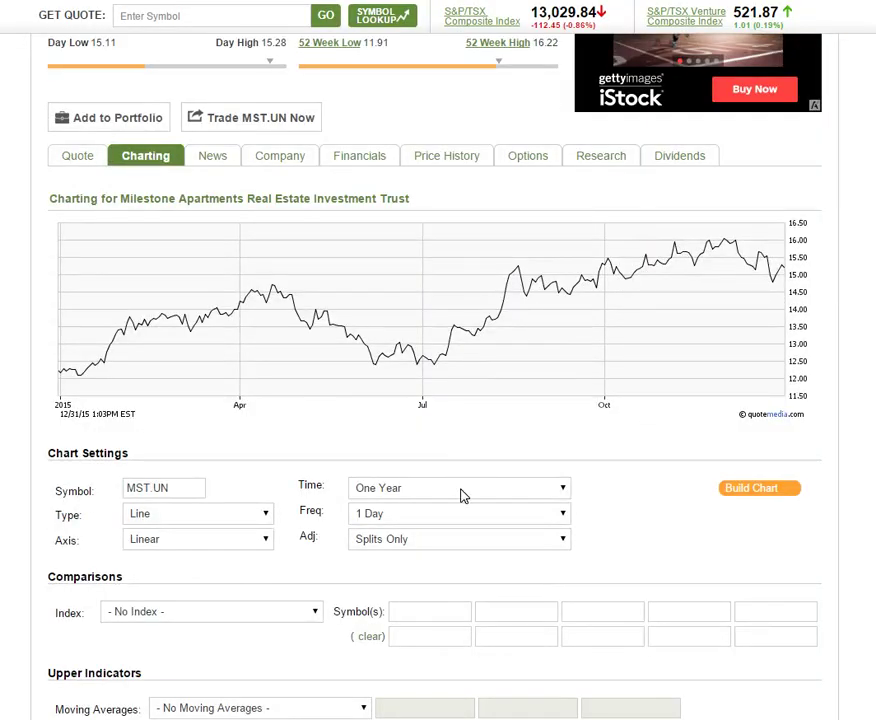
click(557, 495)
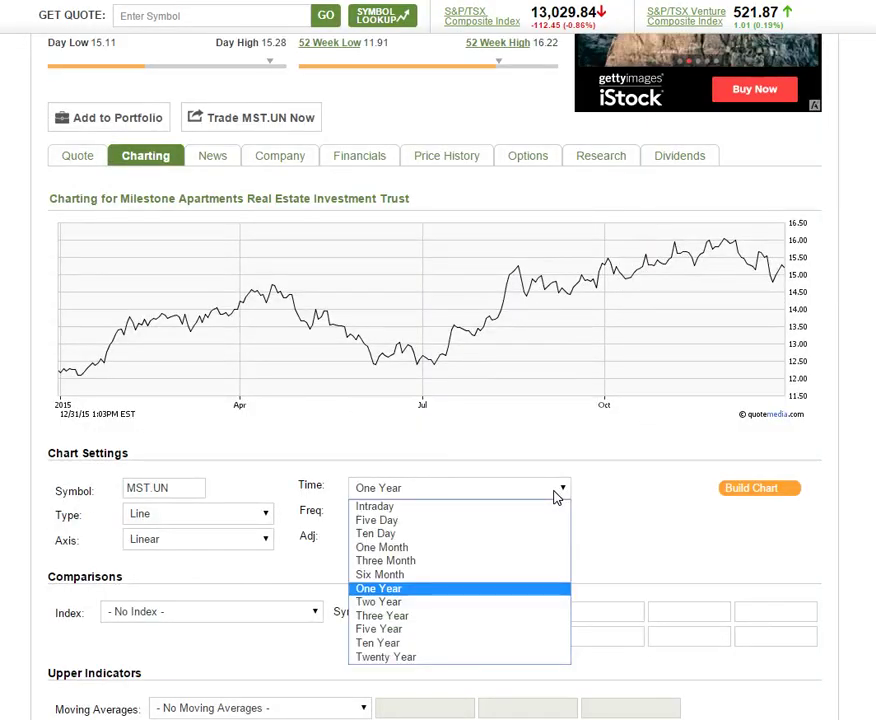
click(403, 641)
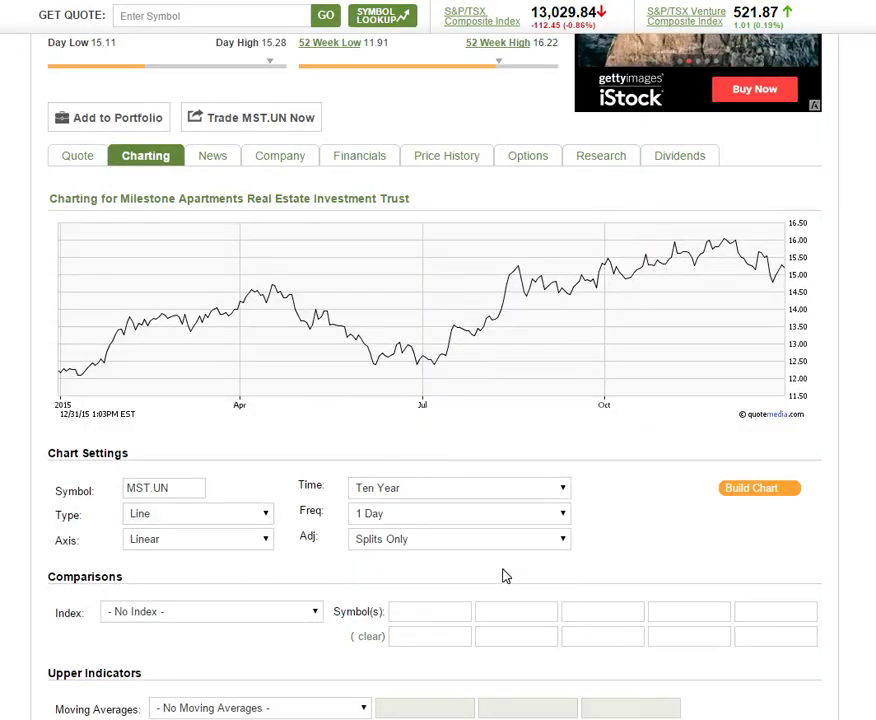
click(561, 513)
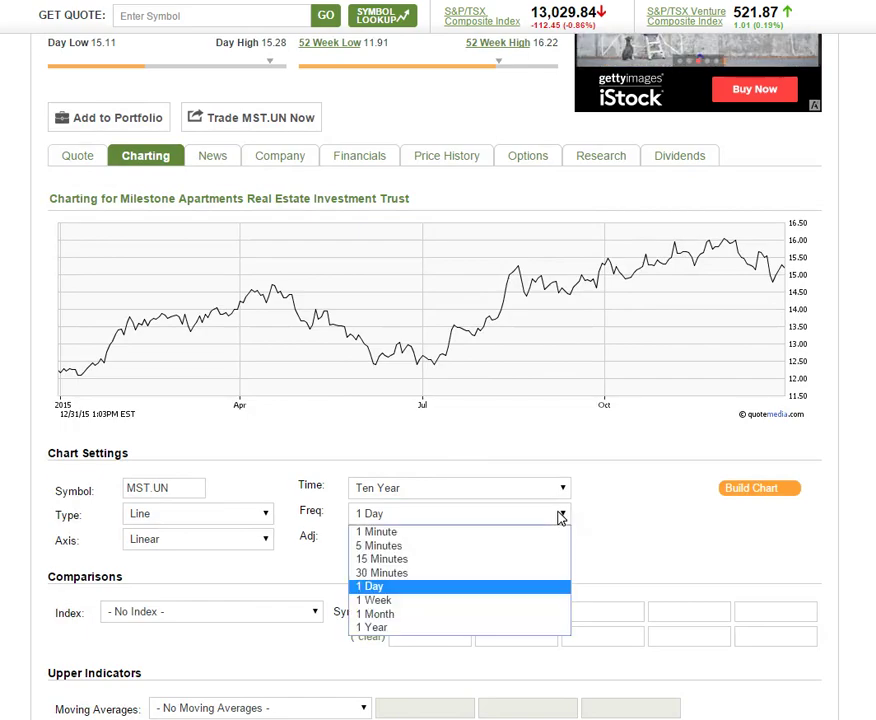
click(429, 615)
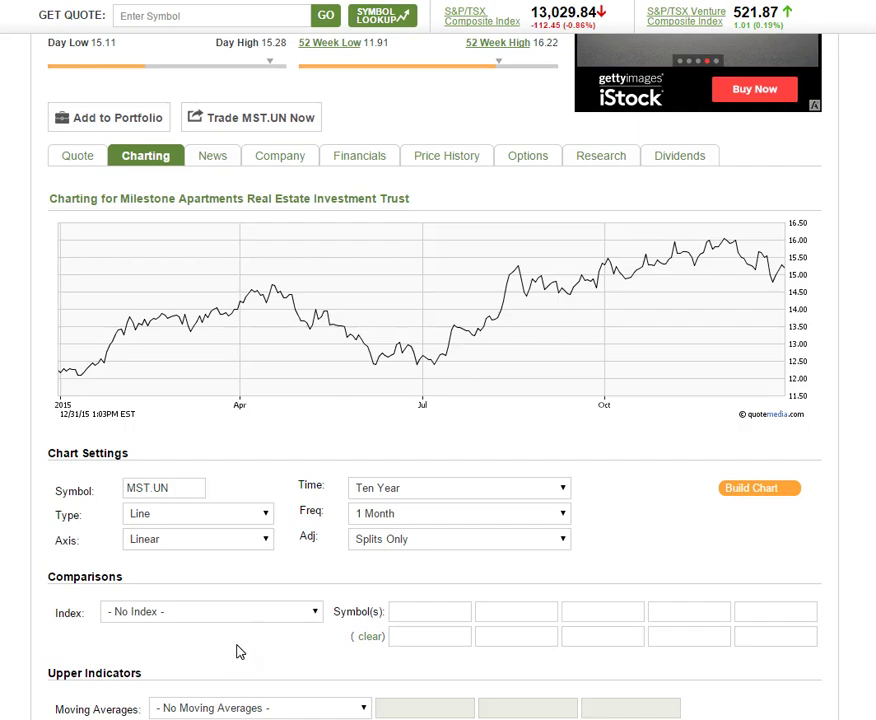
scroll(240, 652, down, 2)
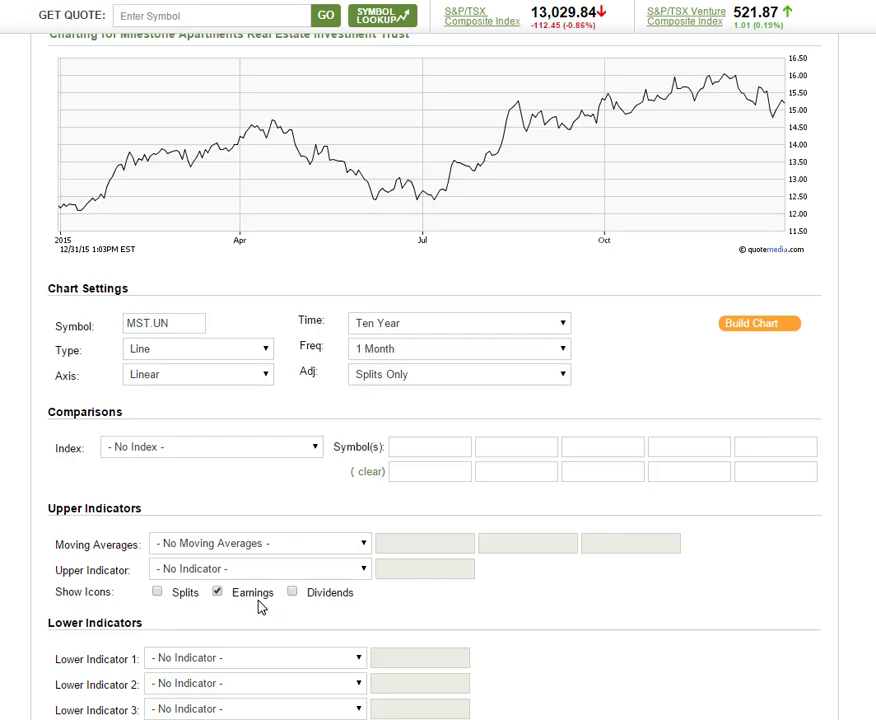
click(763, 329)
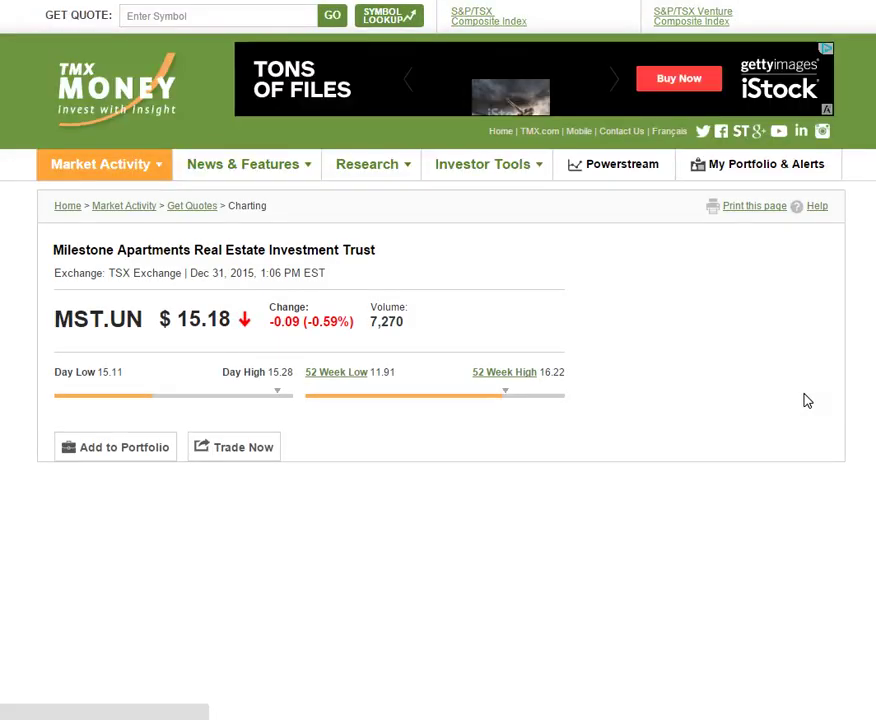
scroll(836, 456, down, 3)
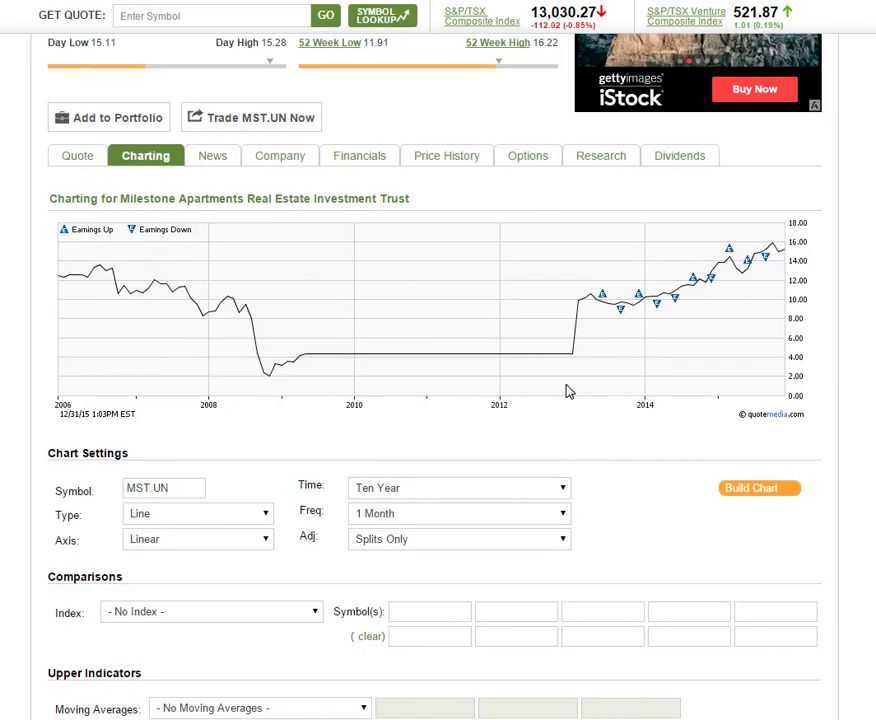
- Go back to the screener results and open the company profile of Granite Oil Corp
key(alt+Left)
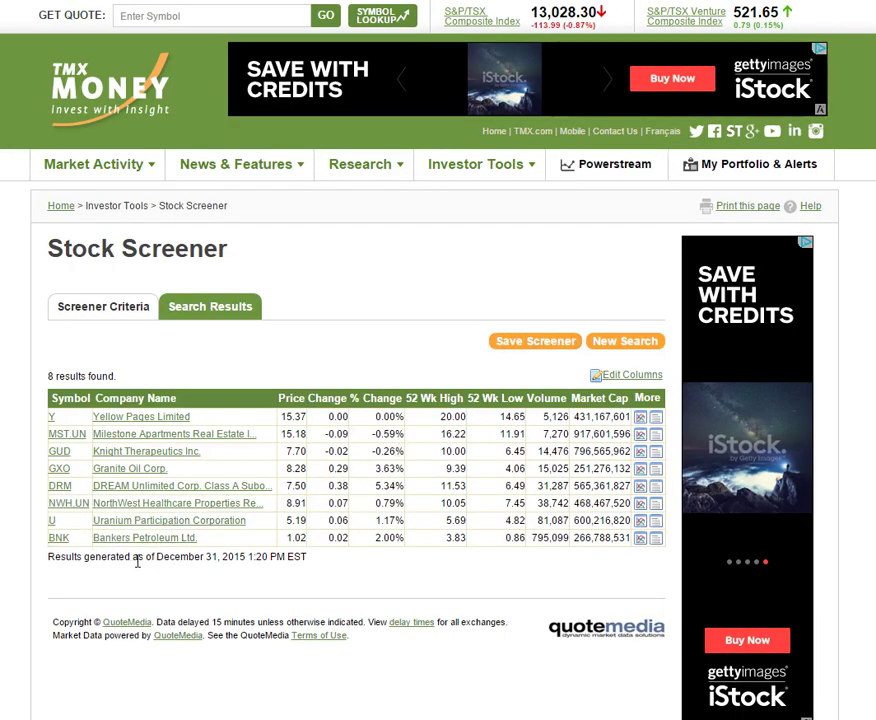
right_click(145, 480)
click(165, 504)
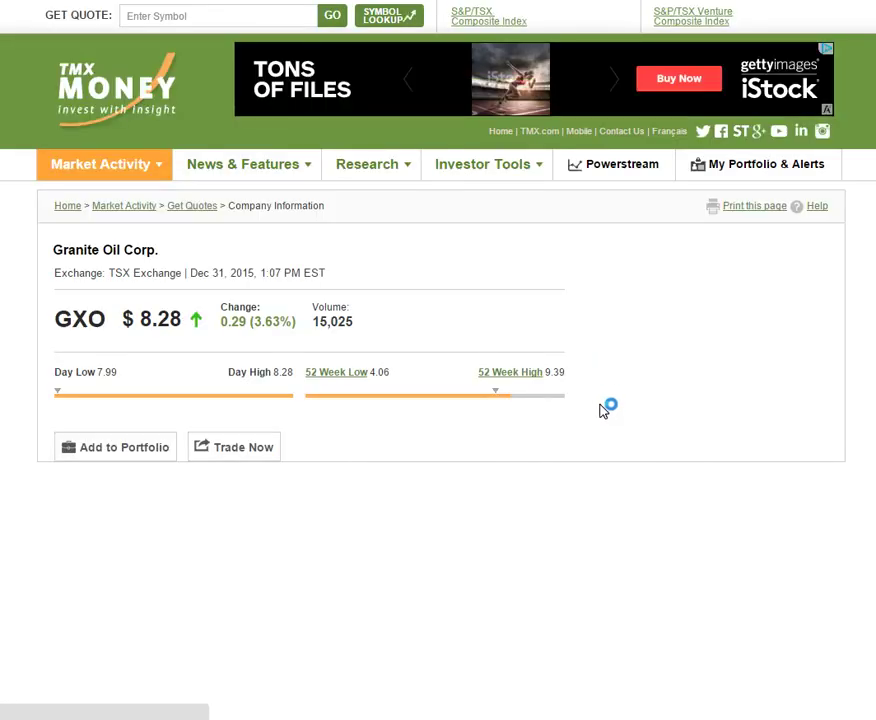
scroll(640, 340, down, 1)
scroll(248, 293, down, 3)
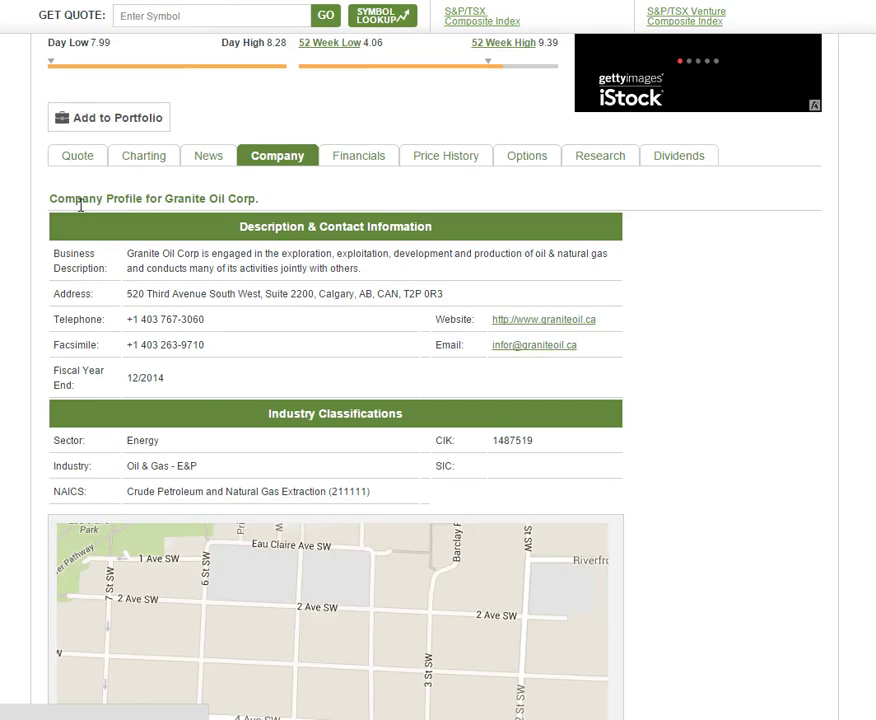
- Show the Granite Oil Corp. quote with the 10-year price chart
click(80, 160)
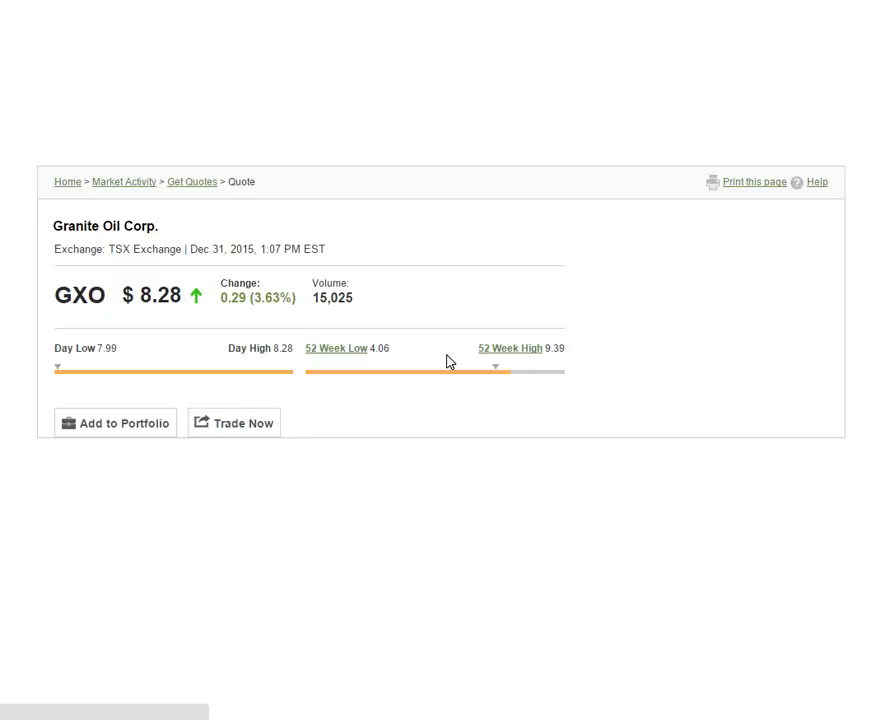
scroll(458, 358, down, 1)
scroll(462, 360, down, 2)
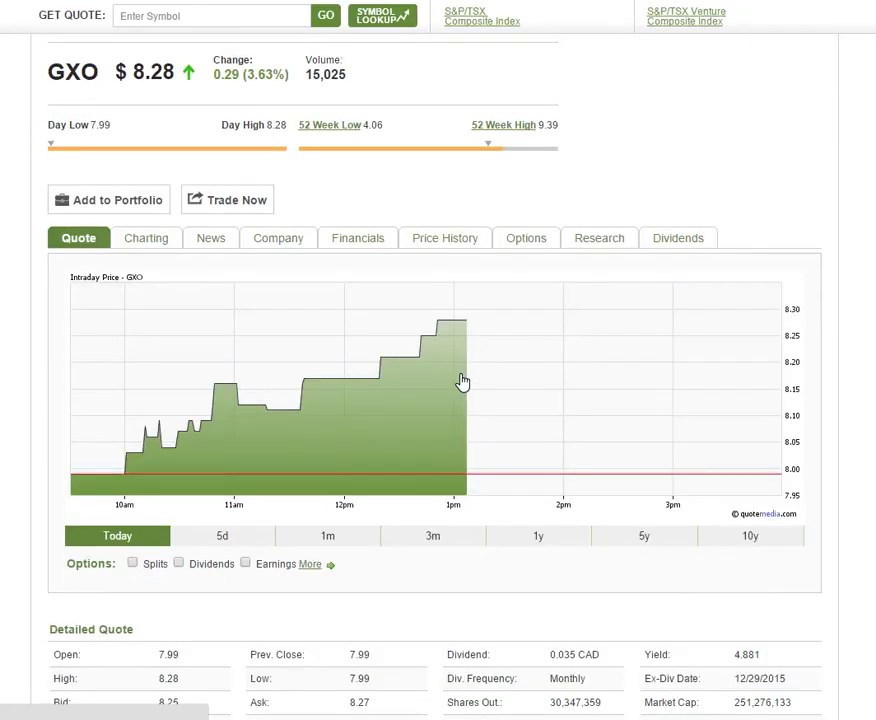
click(761, 547)
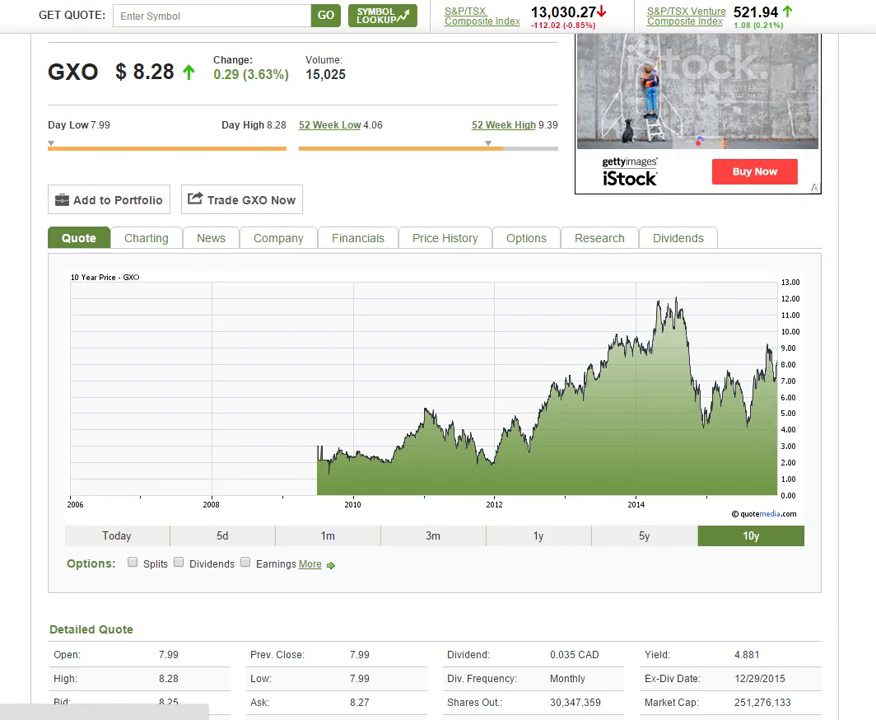
- Return to the Stock Screener's criteria and open the watchlist of the oil and gas portfolio
key(alt+Left)
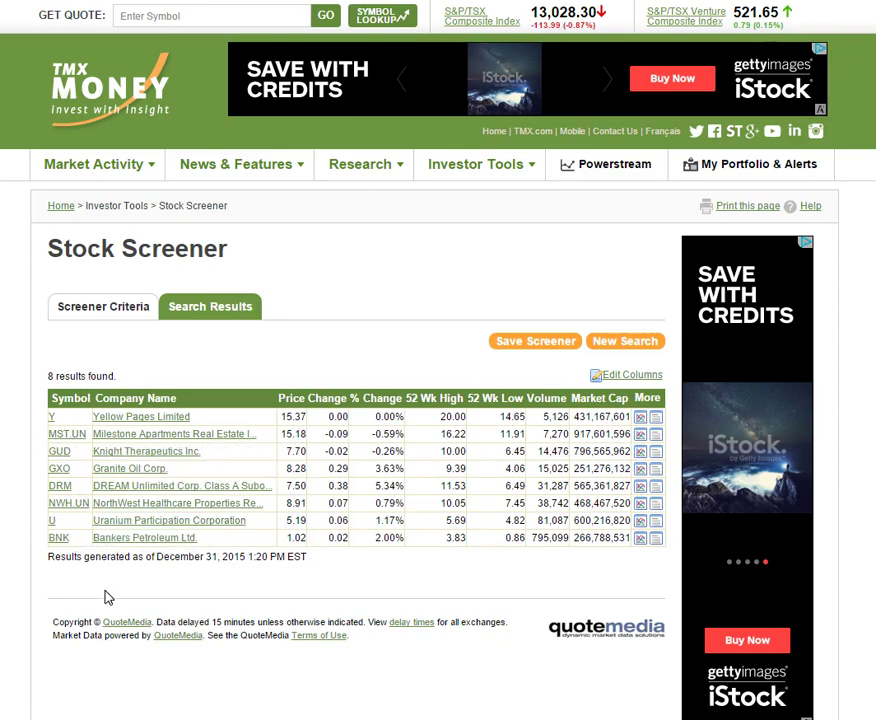
click(115, 309)
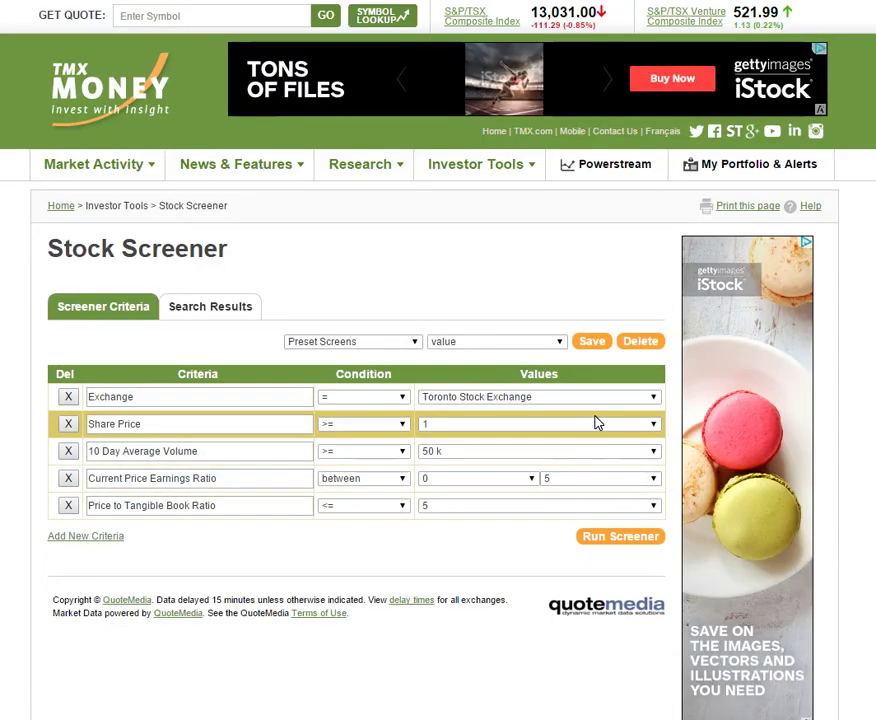
click(778, 172)
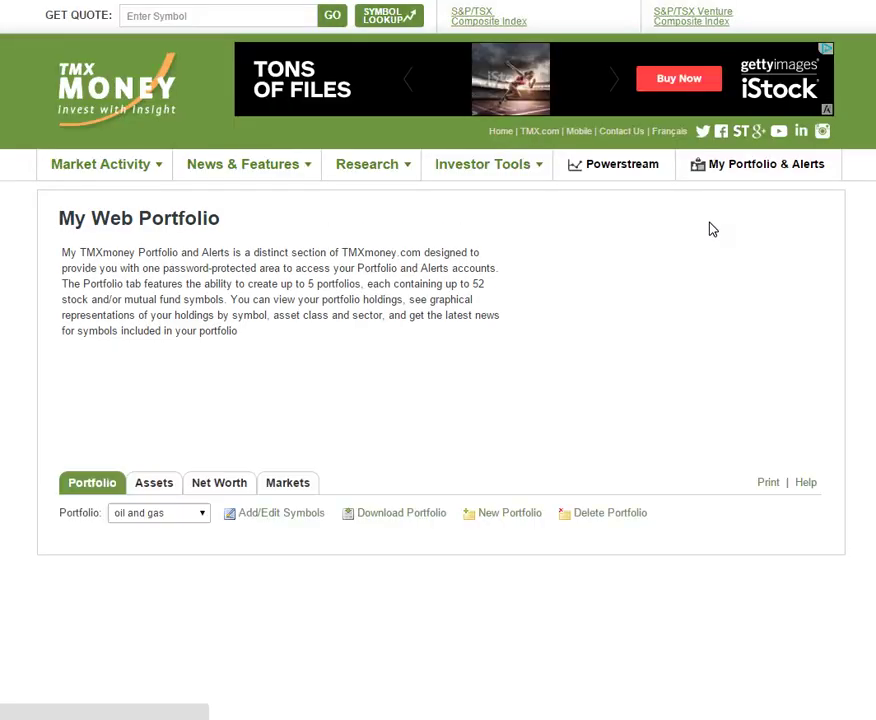
scroll(697, 441, down, 3)
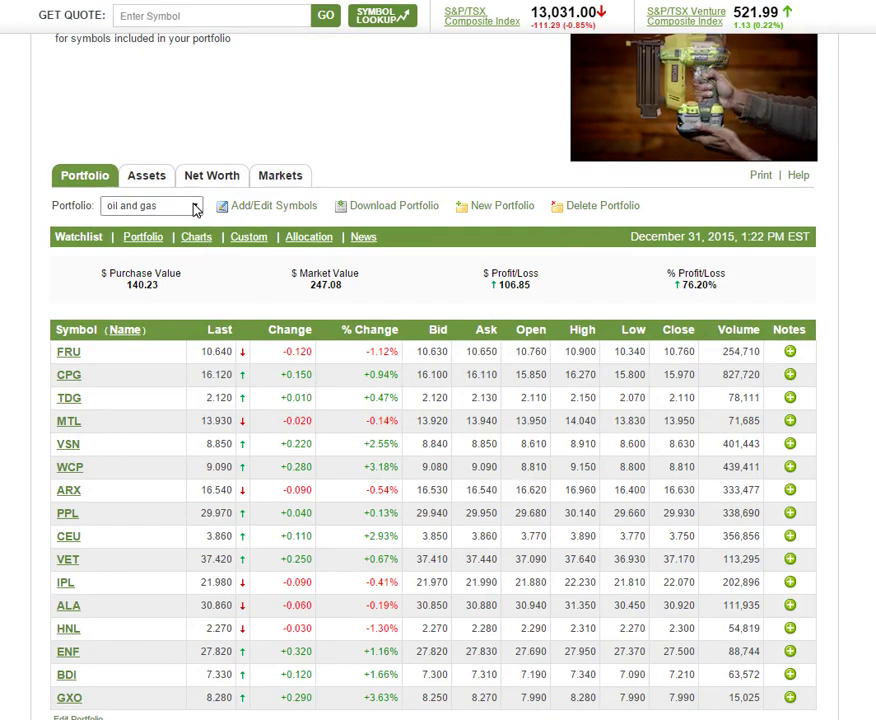
scroll(319, 440, down, 2)
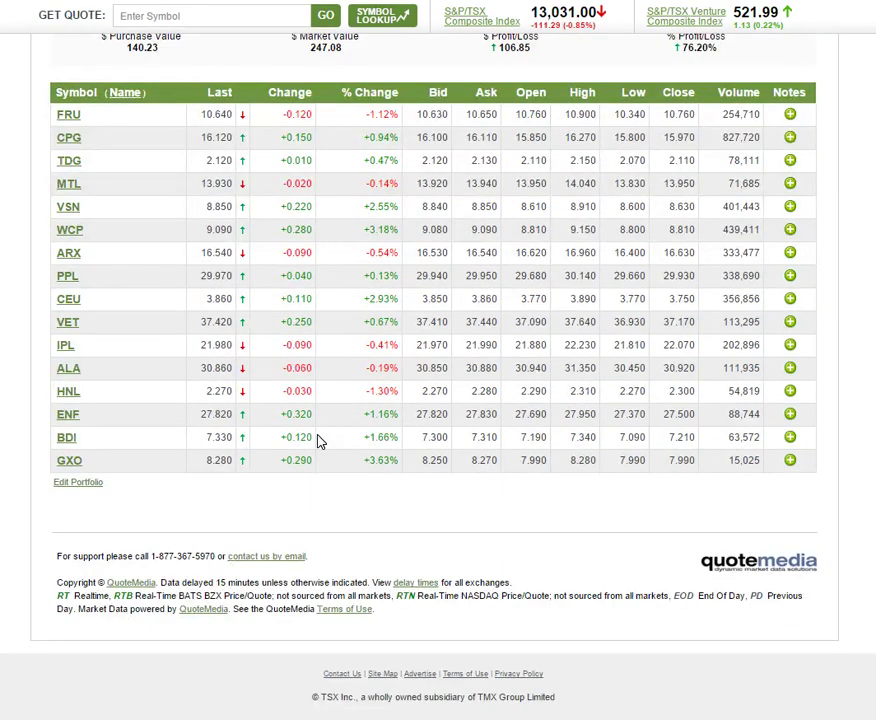
- Open the oil and gas portfolio for editing, review its holdings' shares, costs and dates, and save it
click(85, 488)
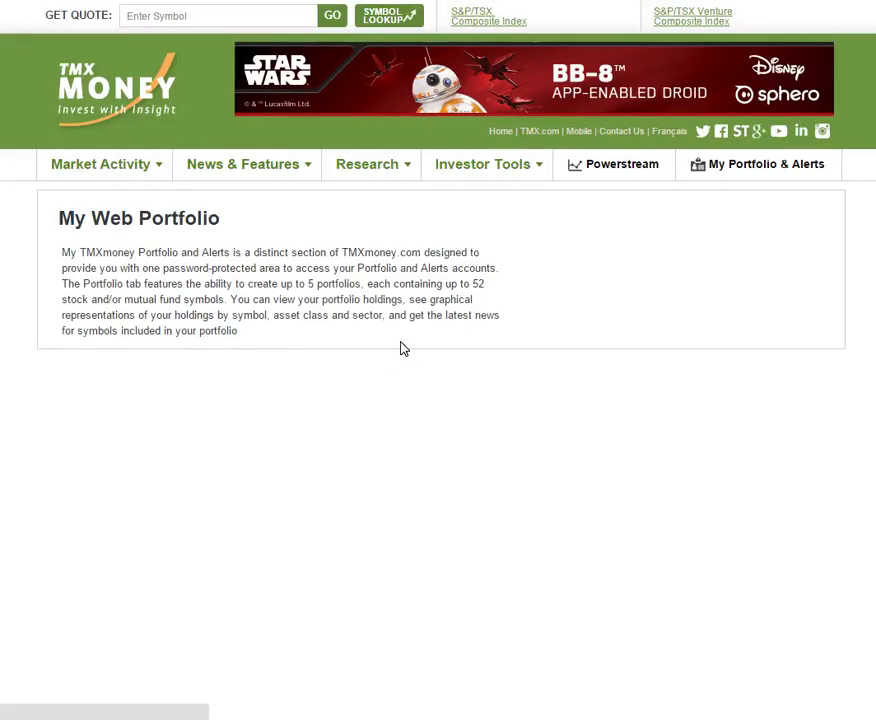
scroll(457, 272, down, 2)
scroll(457, 272, down, 2)
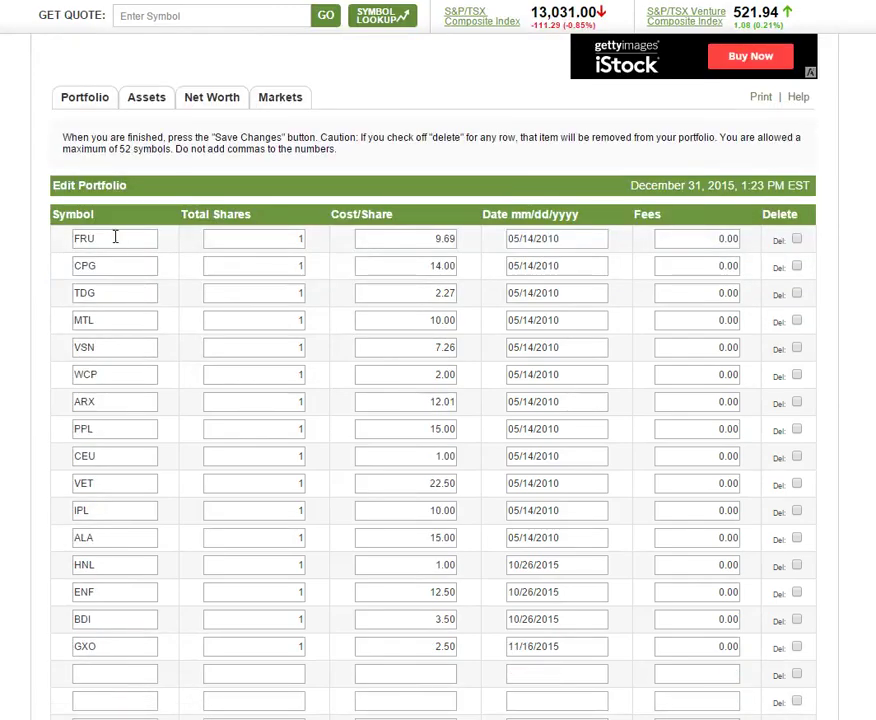
scroll(362, 372, down, 1)
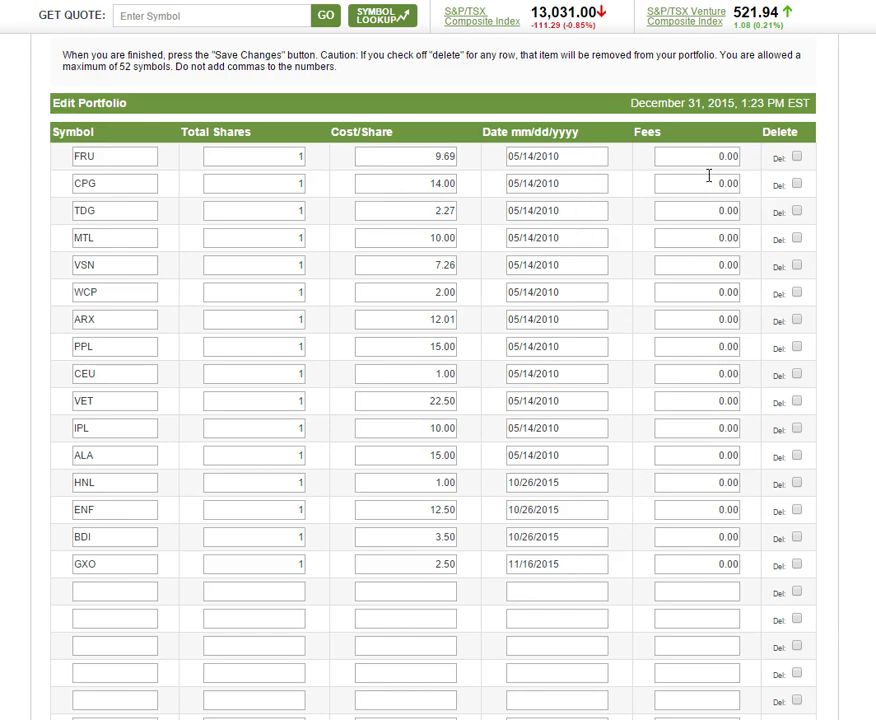
scroll(433, 370, down, 3)
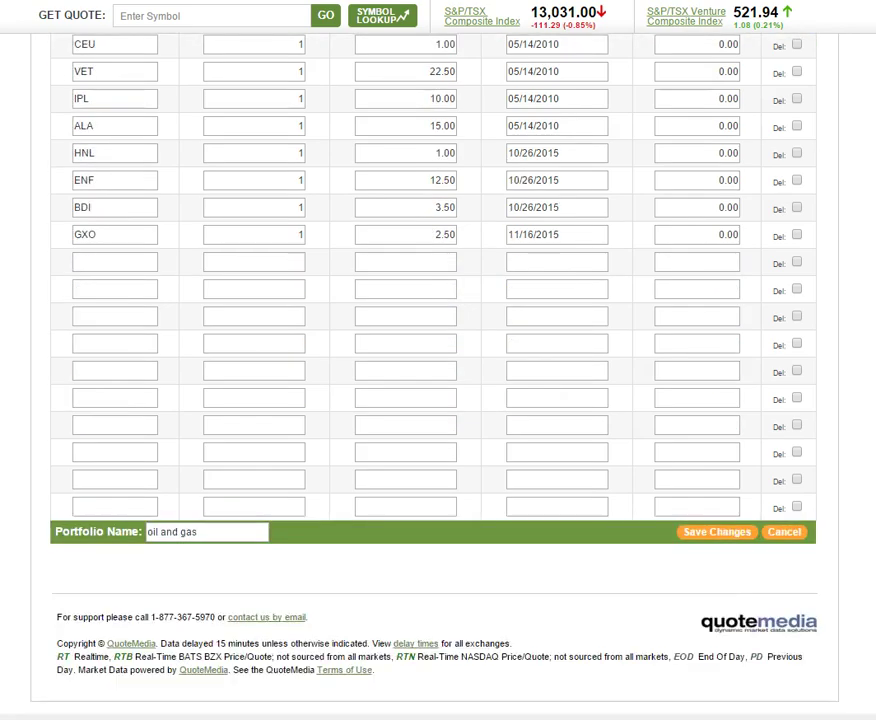
click(737, 537)
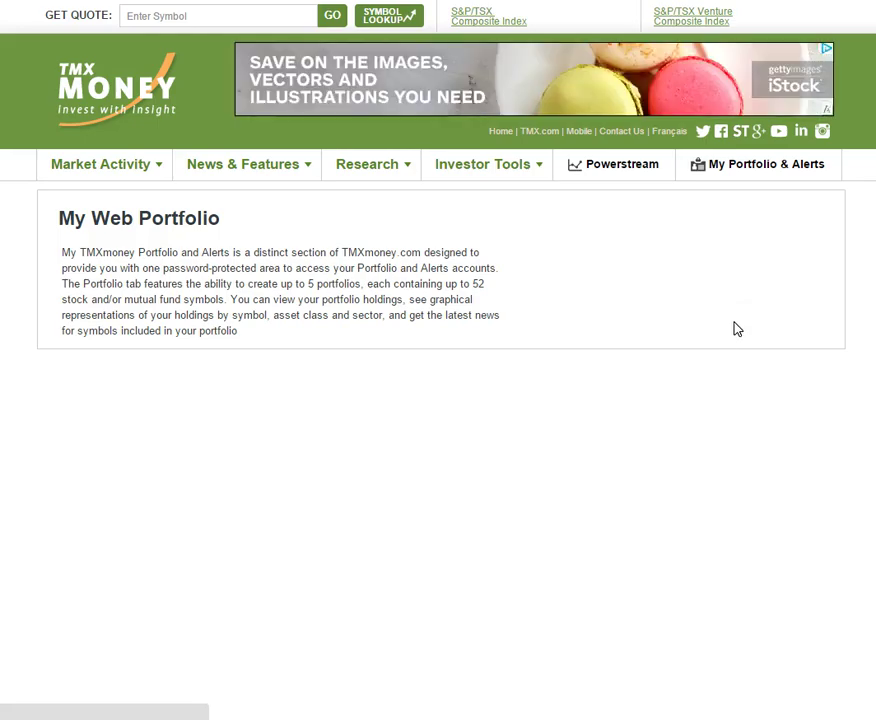
- Switch the oil and gas holdings to the Portfolio view and examine each stock's gain or loss
scroll(738, 330, down, 2)
scroll(737, 337, down, 2)
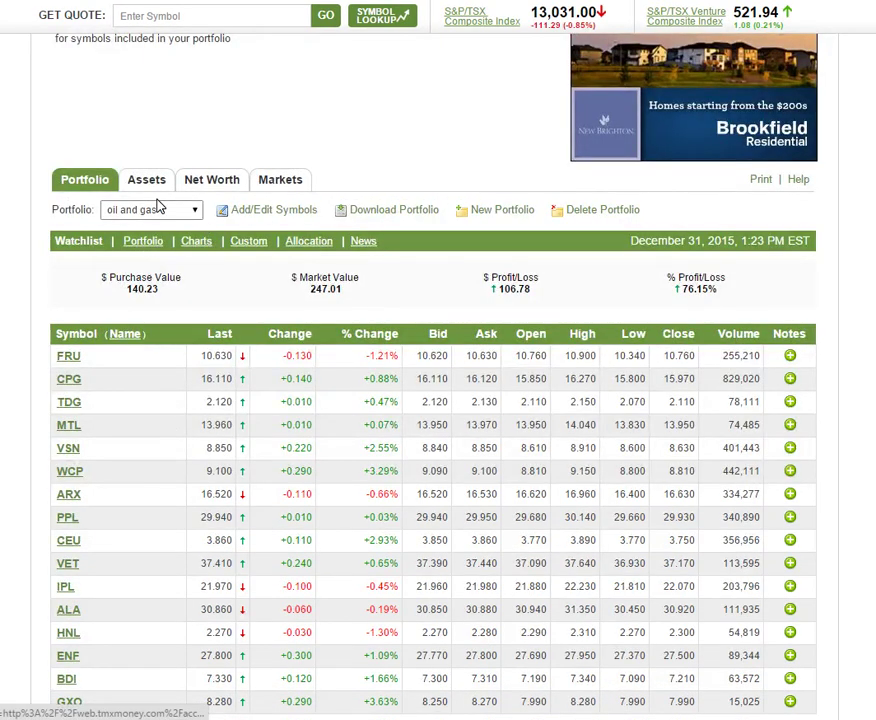
click(143, 250)
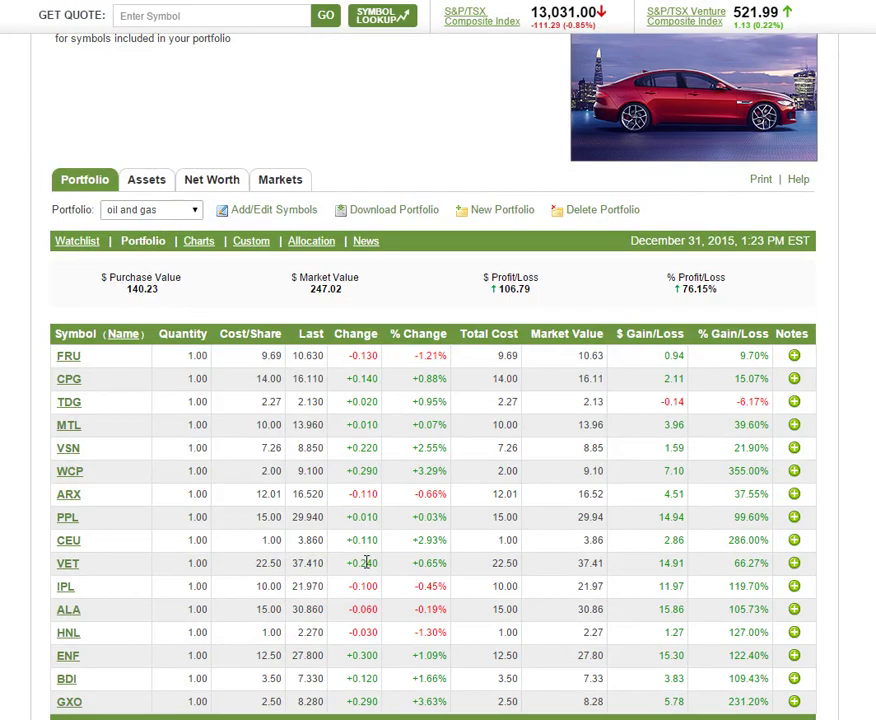
scroll(366, 618, down, 3)
scroll(433, 300, up, 1)
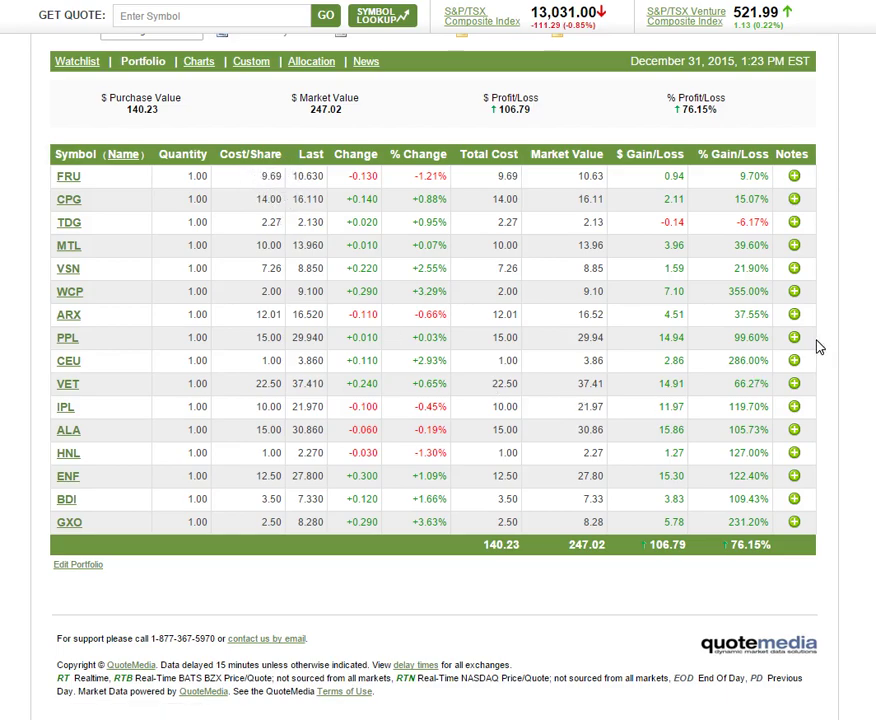
- Open the Whitecap Resources (WCP) quote from the oil and gas holdings and show its 10-year price chart
mouse_move(82, 298)
click(70, 291)
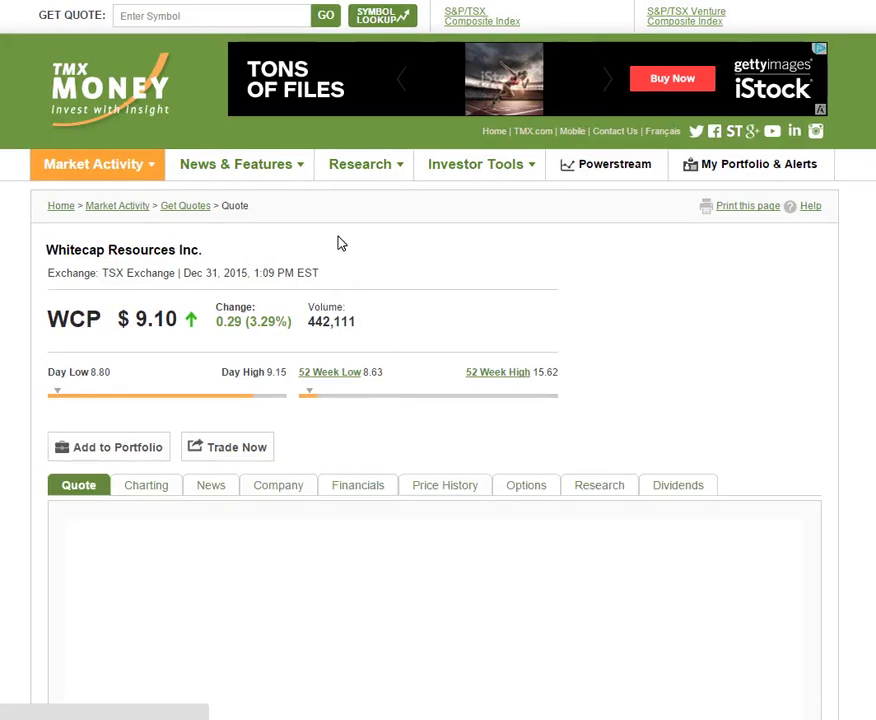
scroll(338, 240, down, 3)
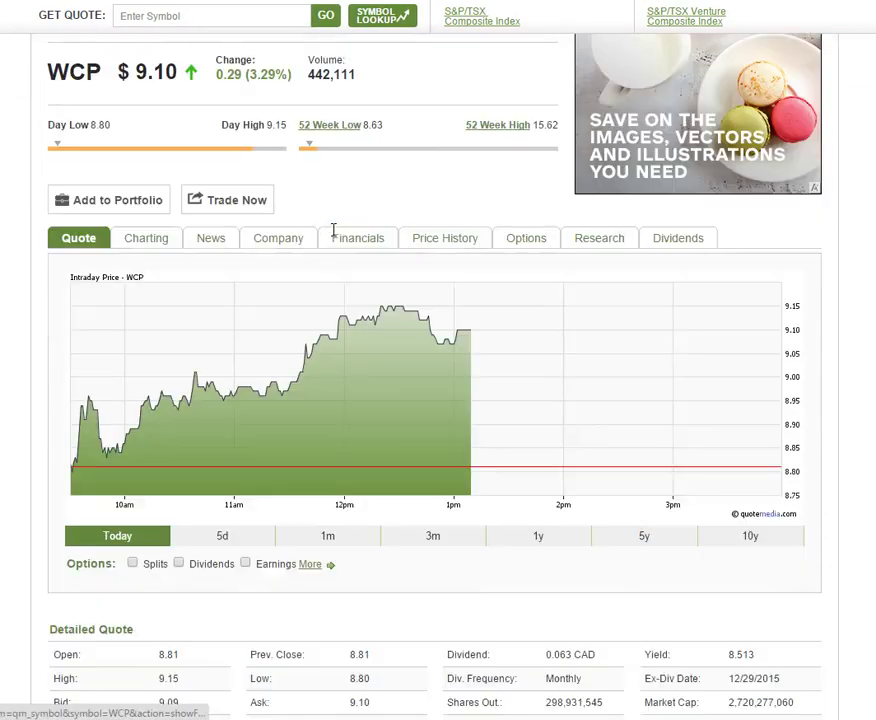
click(757, 537)
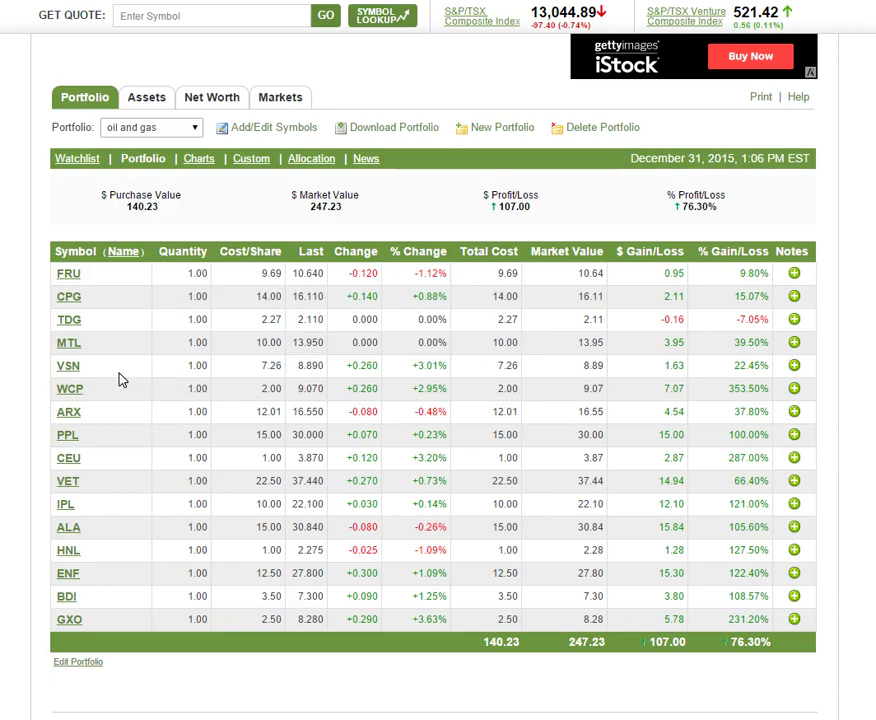
- Reopen the WCP quote from the oil and gas holdings and bring up its Charting page
mouse_move(76, 393)
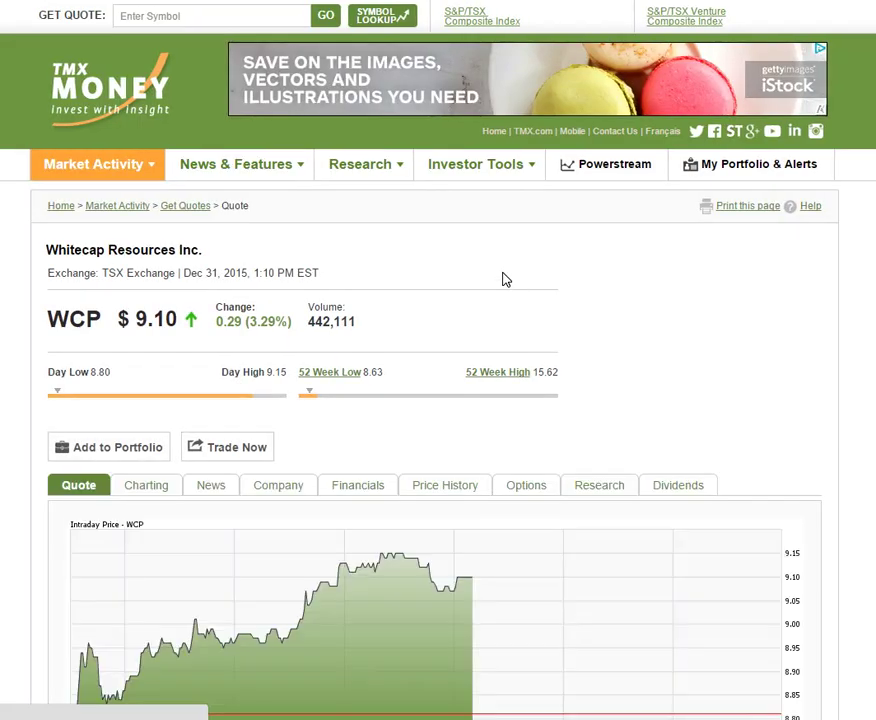
scroll(504, 277, down, 2)
scroll(504, 280, down, 2)
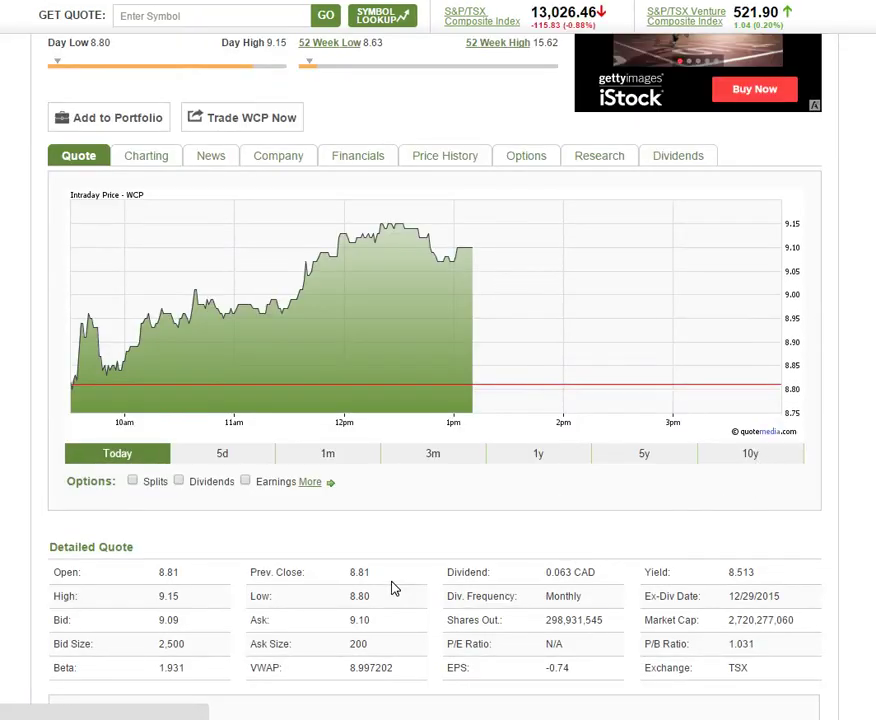
click(146, 158)
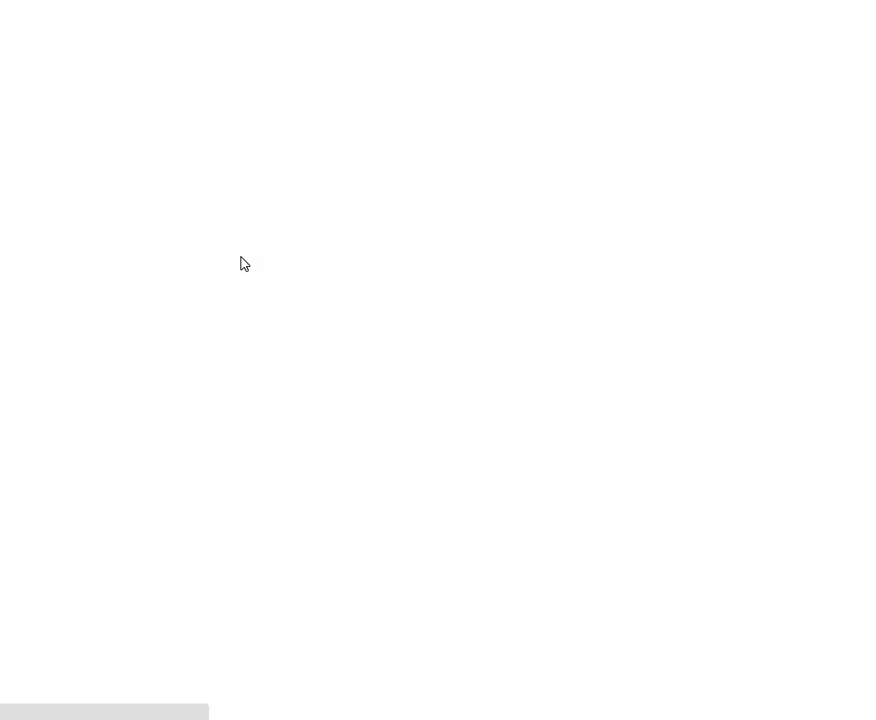
scroll(338, 376, down, 4)
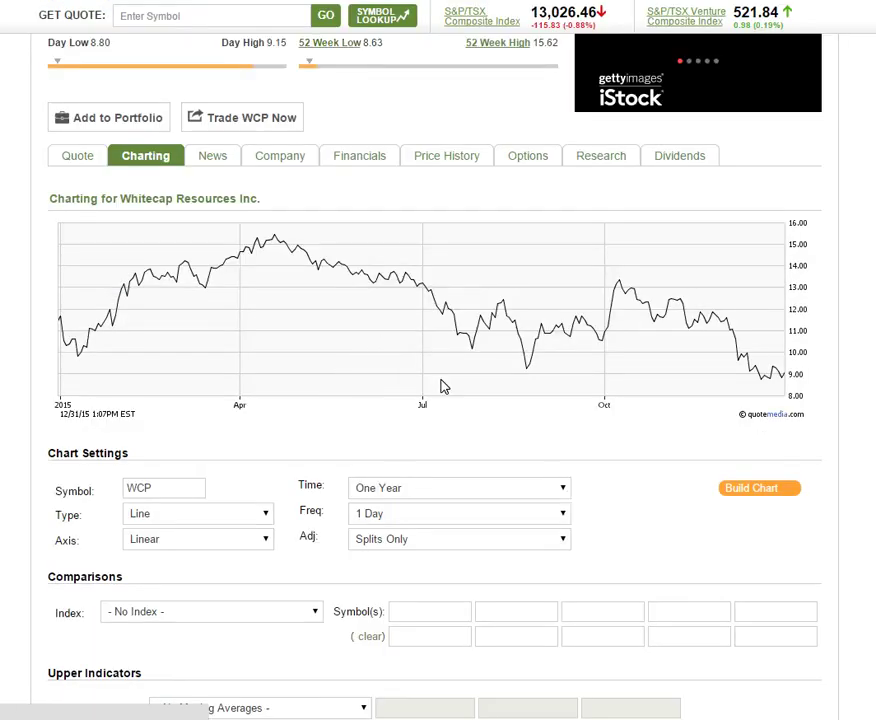
- Build the WCP chart with a Ten Year time span and a 1 Month frequency
click(548, 492)
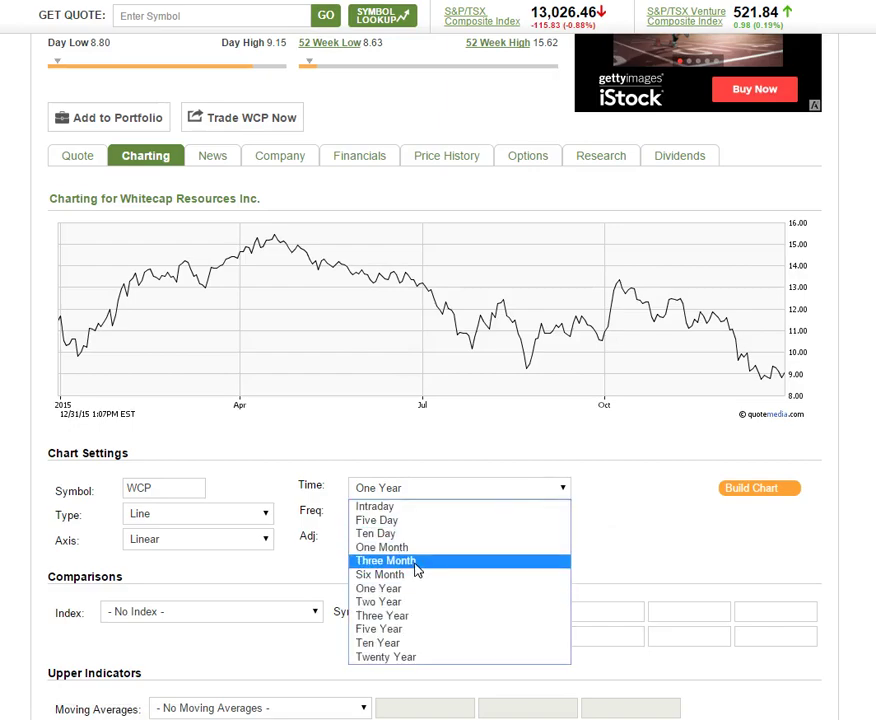
click(411, 648)
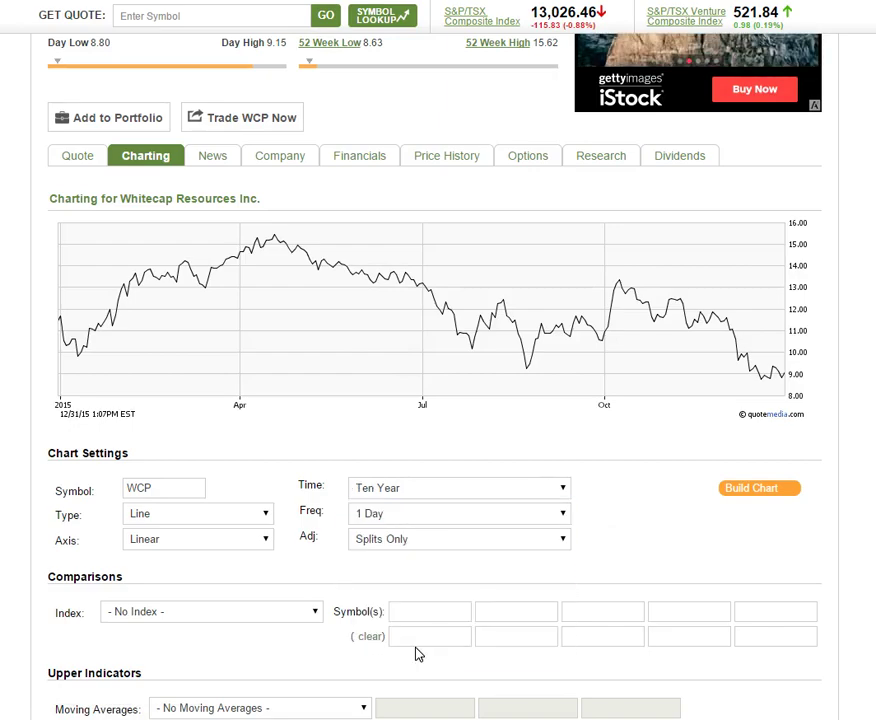
click(470, 522)
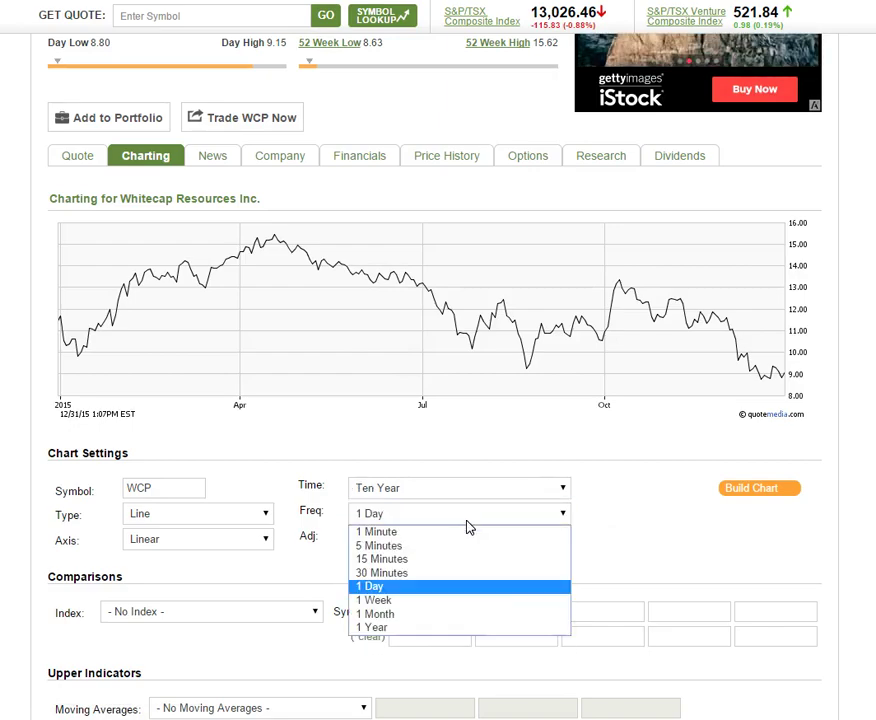
click(390, 614)
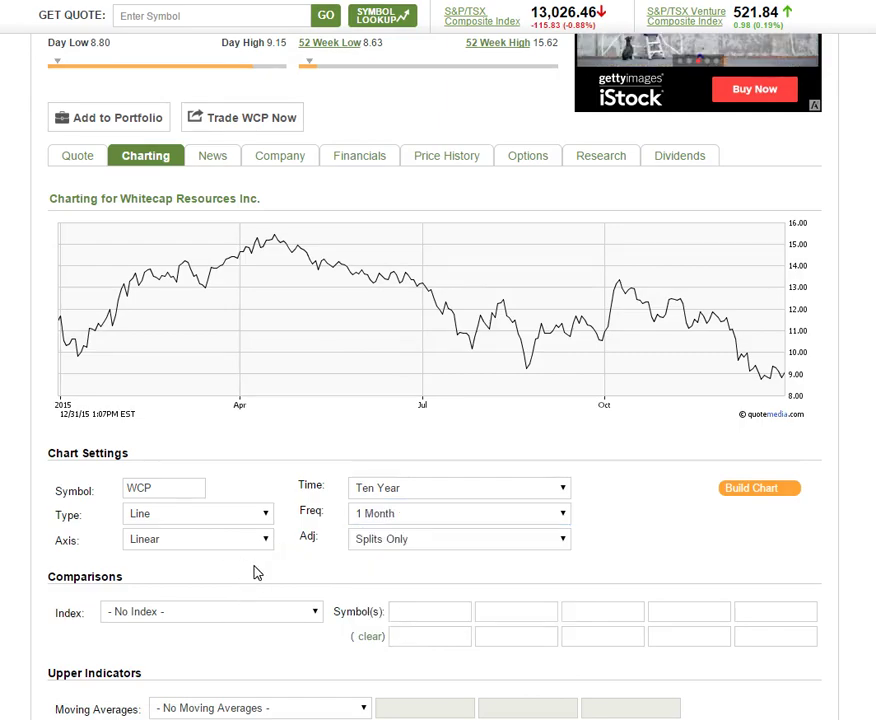
scroll(313, 652, down, 1)
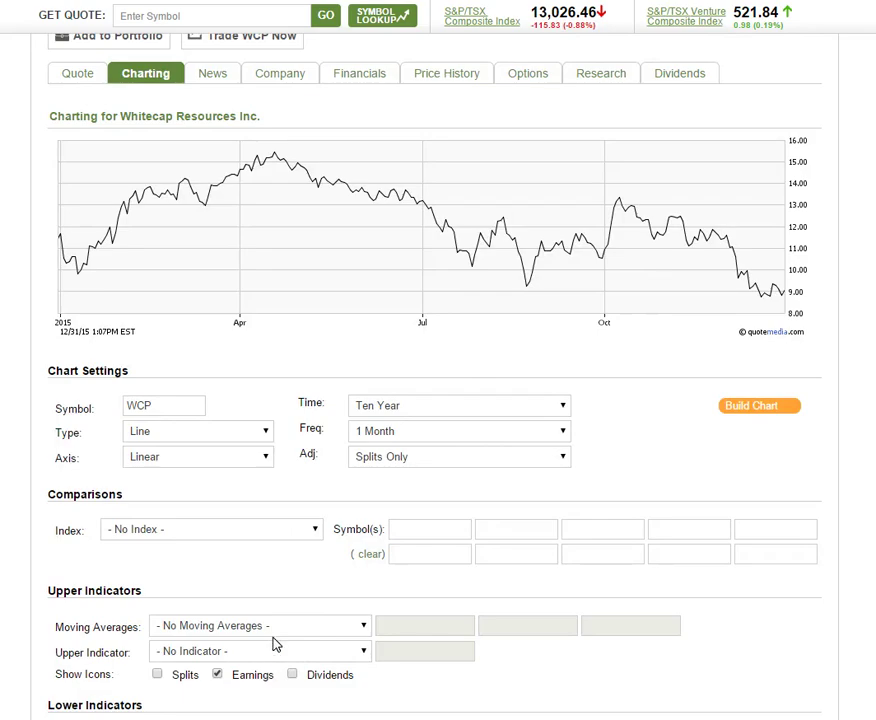
click(768, 410)
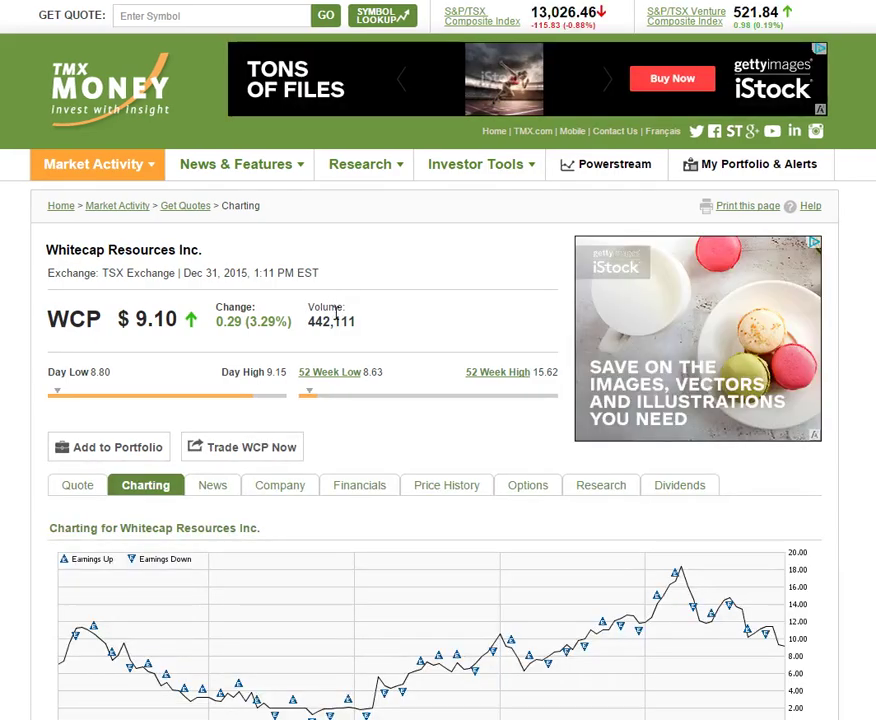
- Examine the earnings markers along WCP's ten-year chart, from the 2008–2010 lows through the 2015 decline
scroll(335, 310, down, 3)
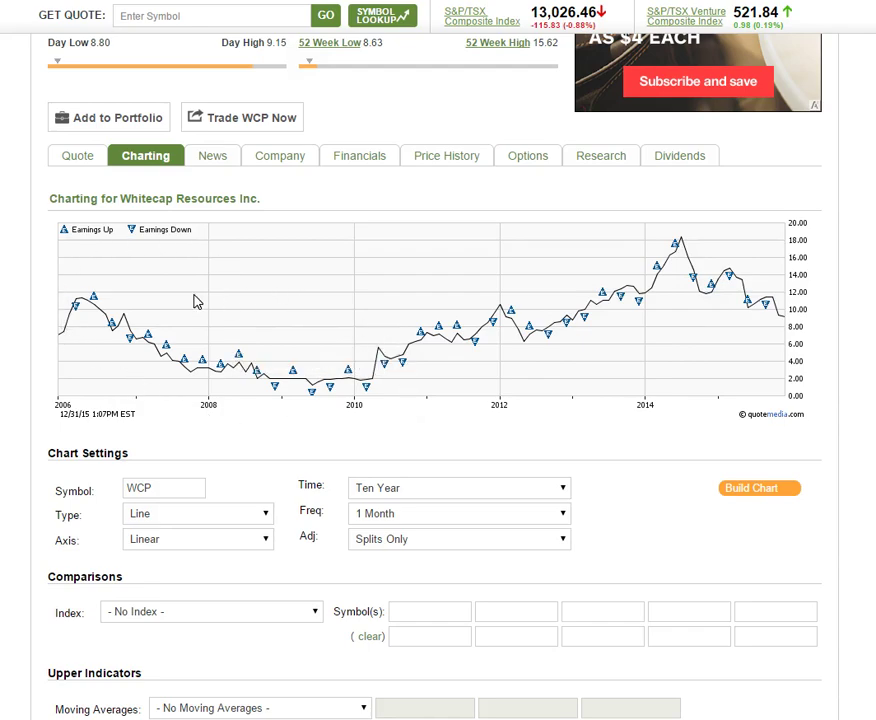
mouse_move(220, 369)
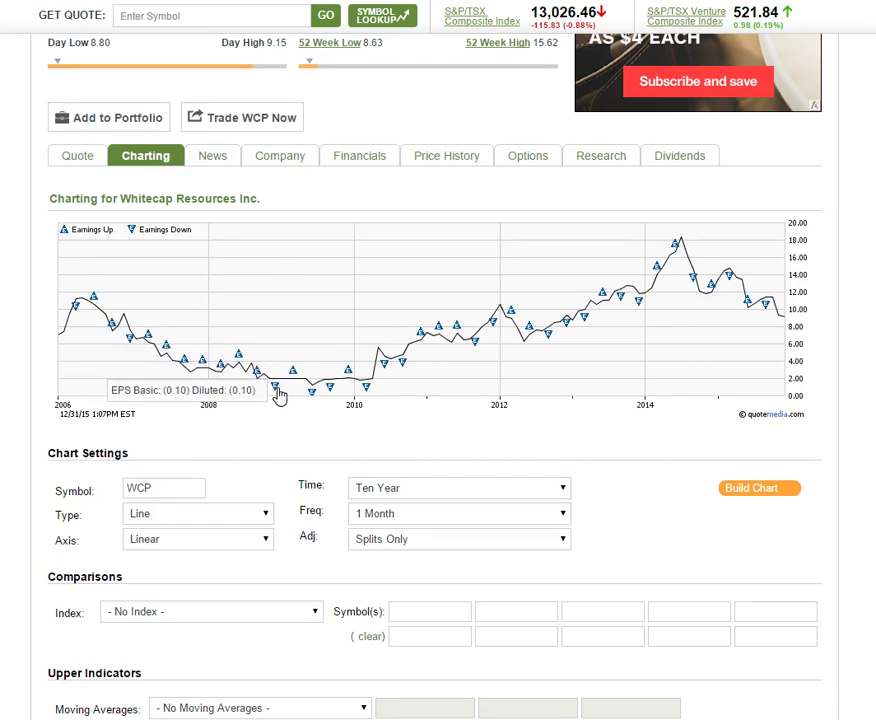
mouse_move(314, 400)
mouse_move(358, 388)
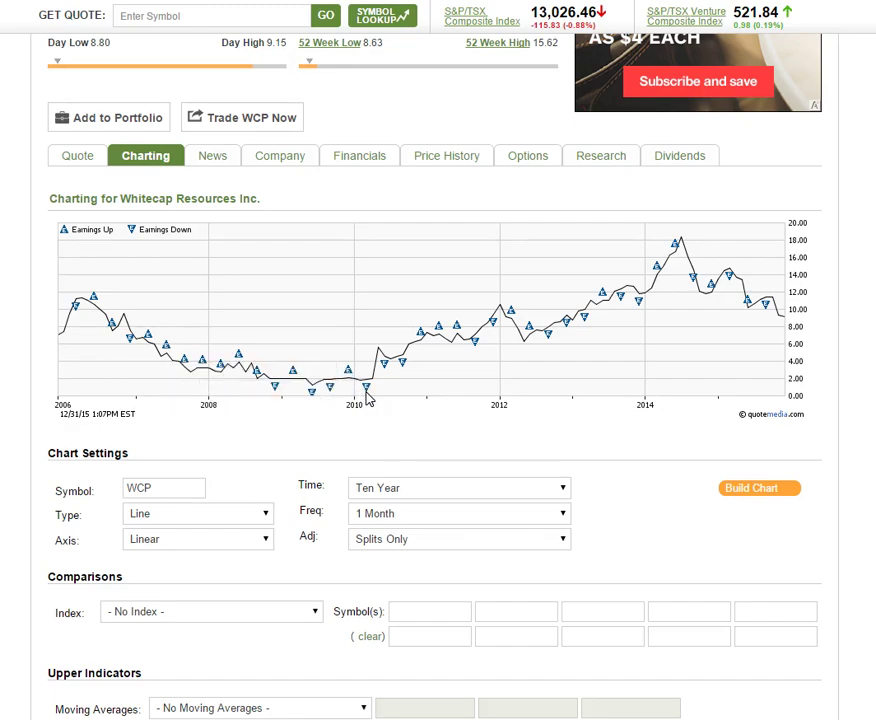
mouse_move(402, 368)
mouse_move(714, 291)
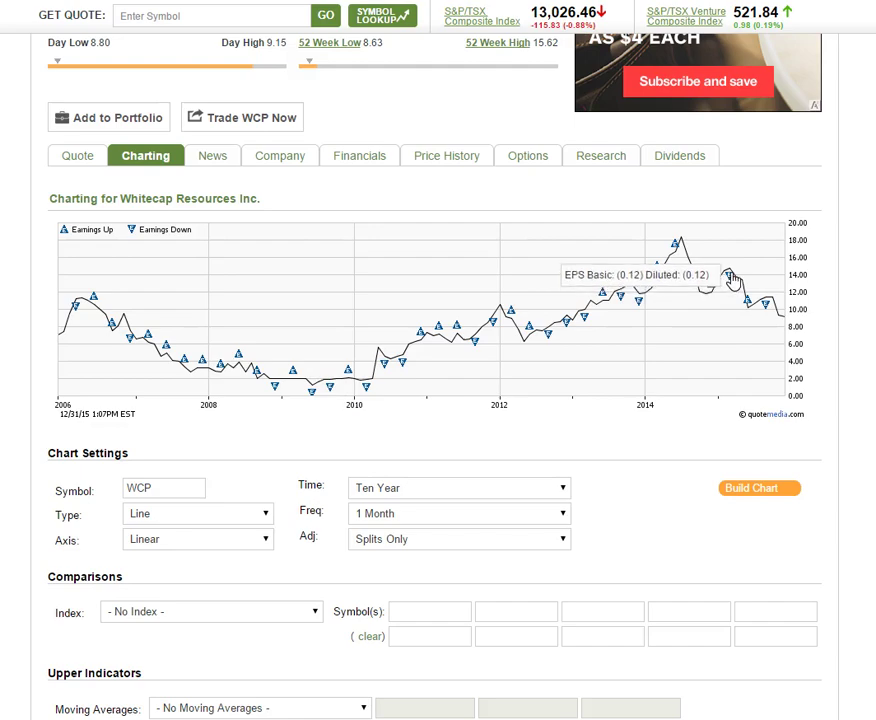
mouse_move(750, 311)
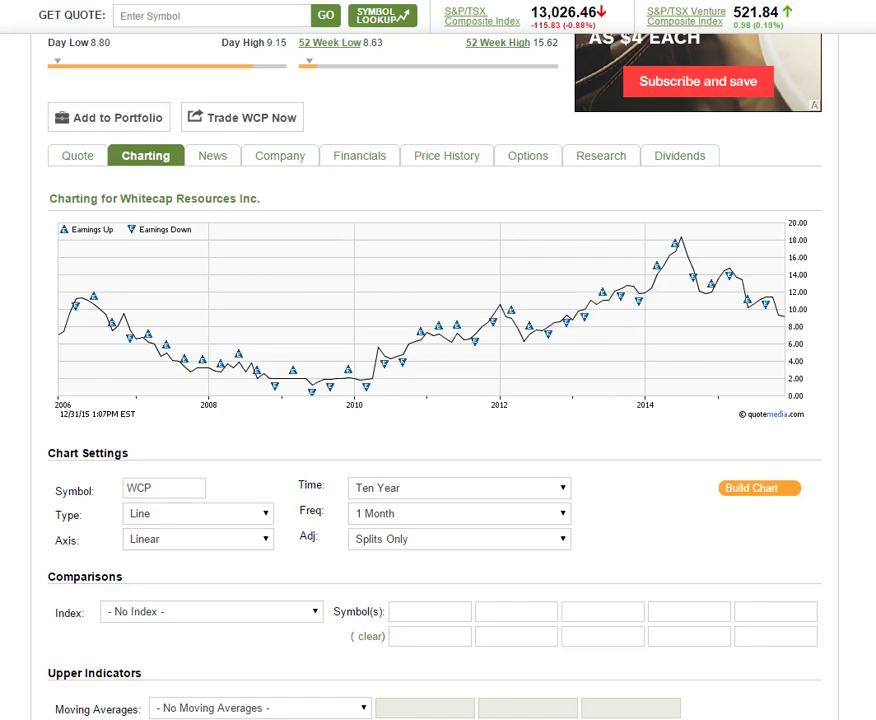
- Return to the web portfolio and show the oil and gas holdings in the Portfolio view to review their gains and losses
key(alt+Left)
key(alt+Left)
key(alt+Left)
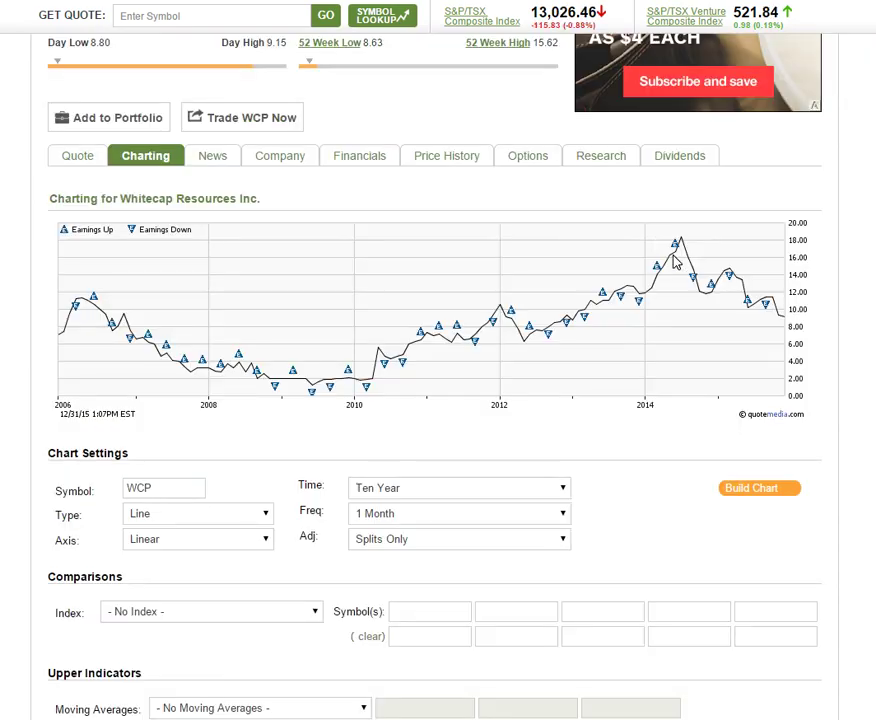
scroll(438, 400, up, 5)
click(783, 168)
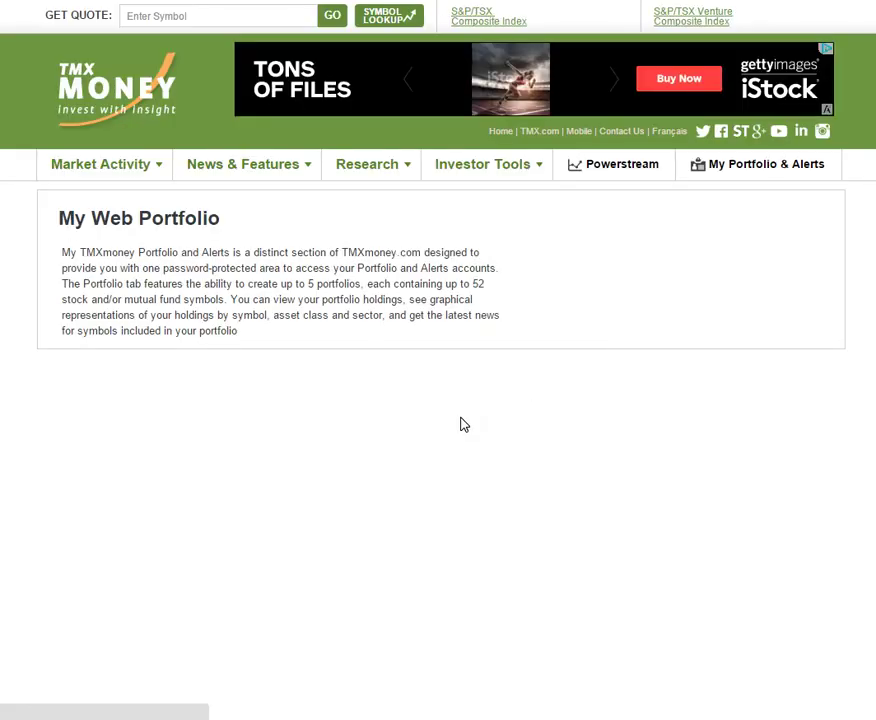
scroll(459, 407, down, 2)
scroll(459, 407, down, 3)
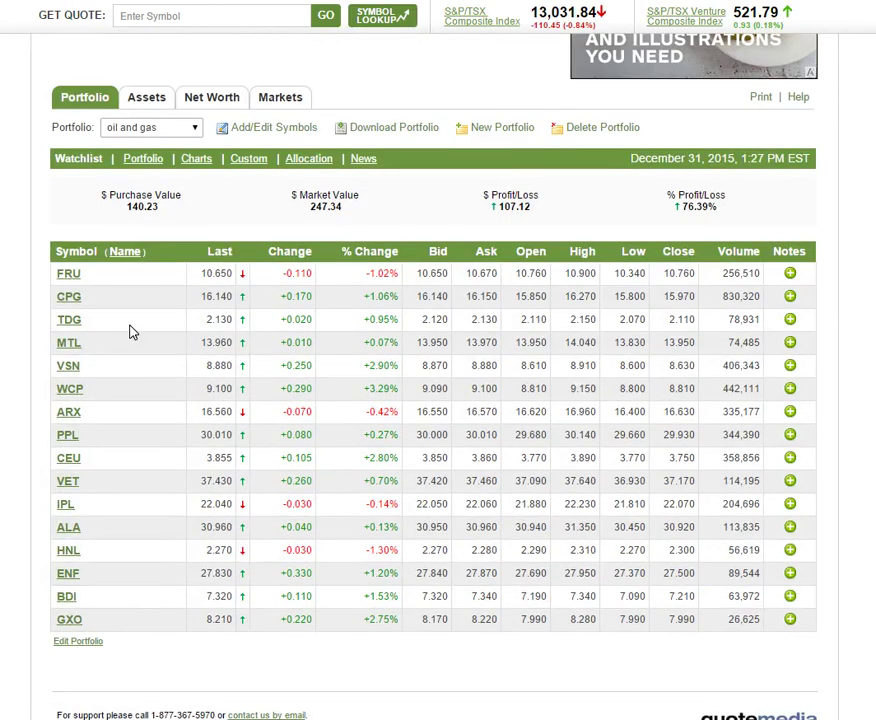
click(145, 172)
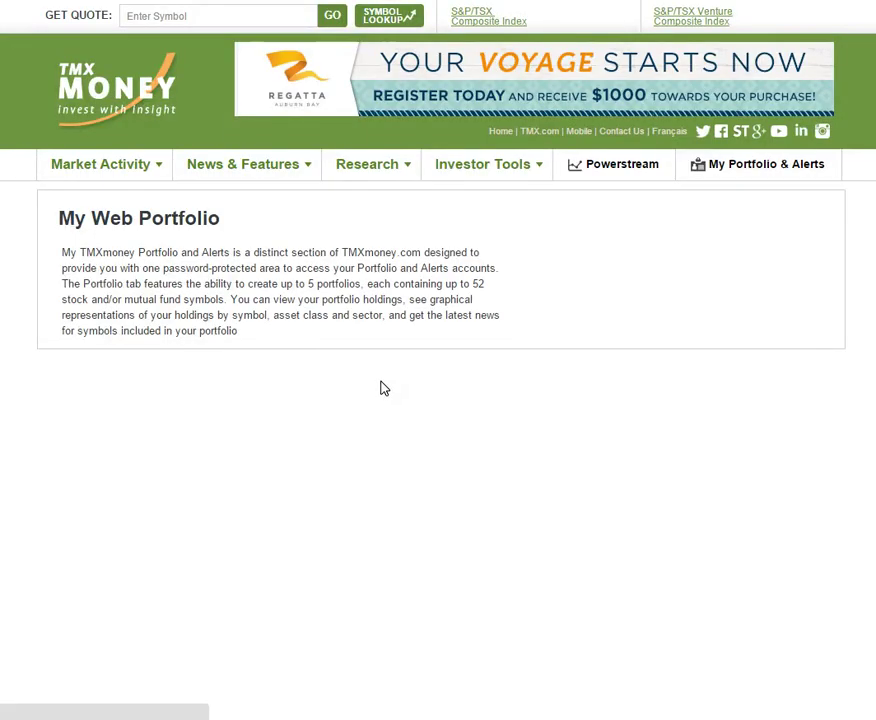
scroll(383, 387, down, 3)
scroll(383, 420, down, 3)
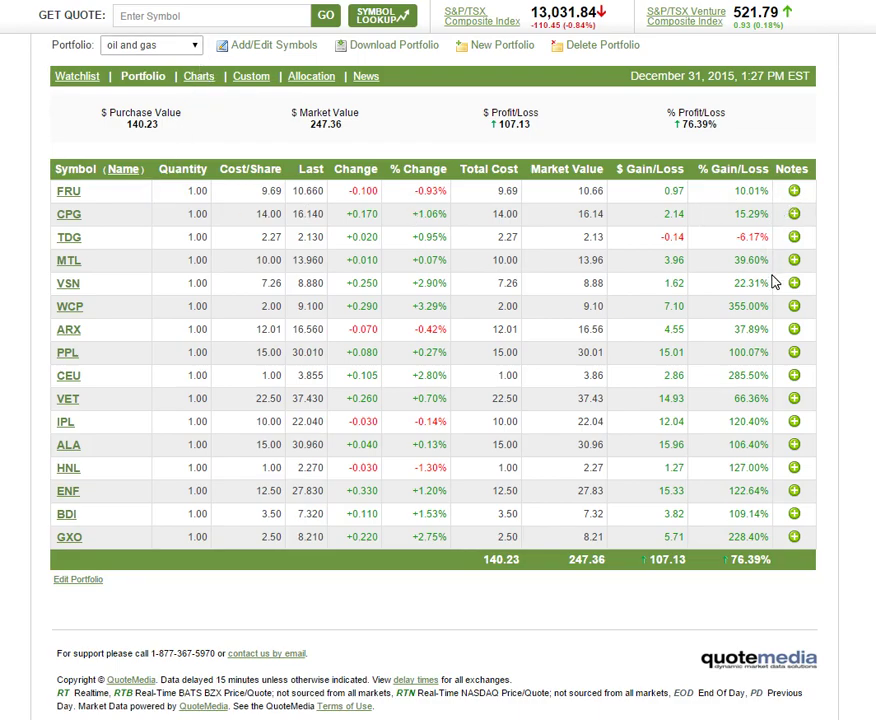
- Switch to the Others portfolio and review the gain or loss of each holding
click(158, 45)
click(165, 81)
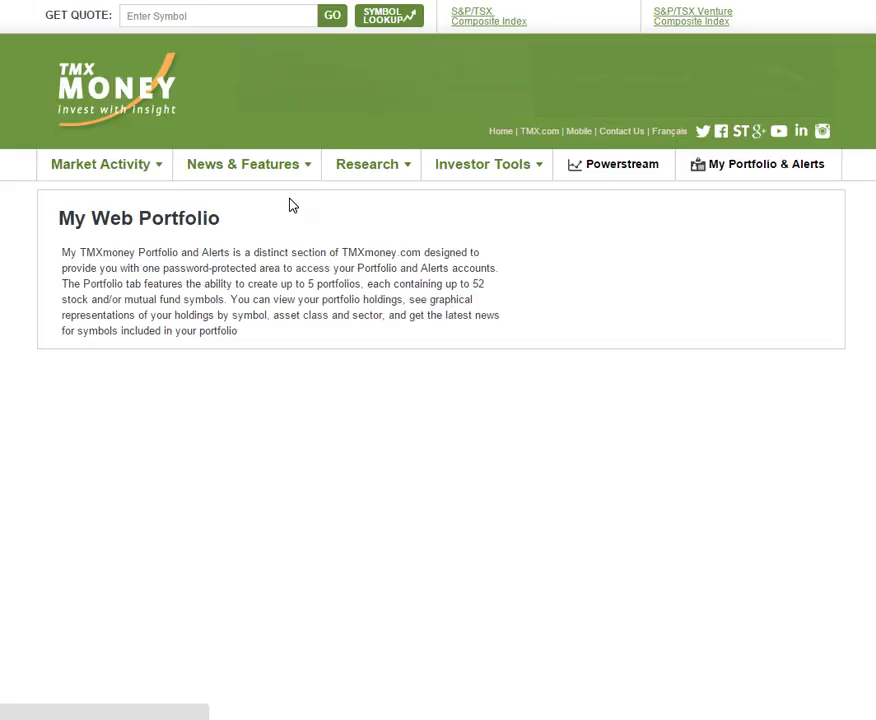
scroll(495, 270, down, 4)
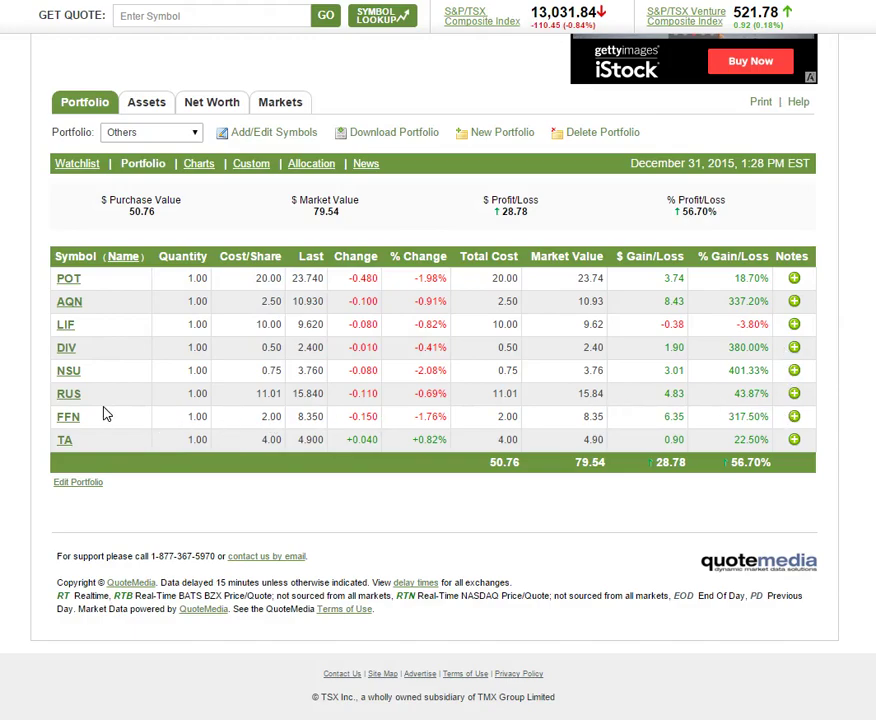
mouse_move(65, 443)
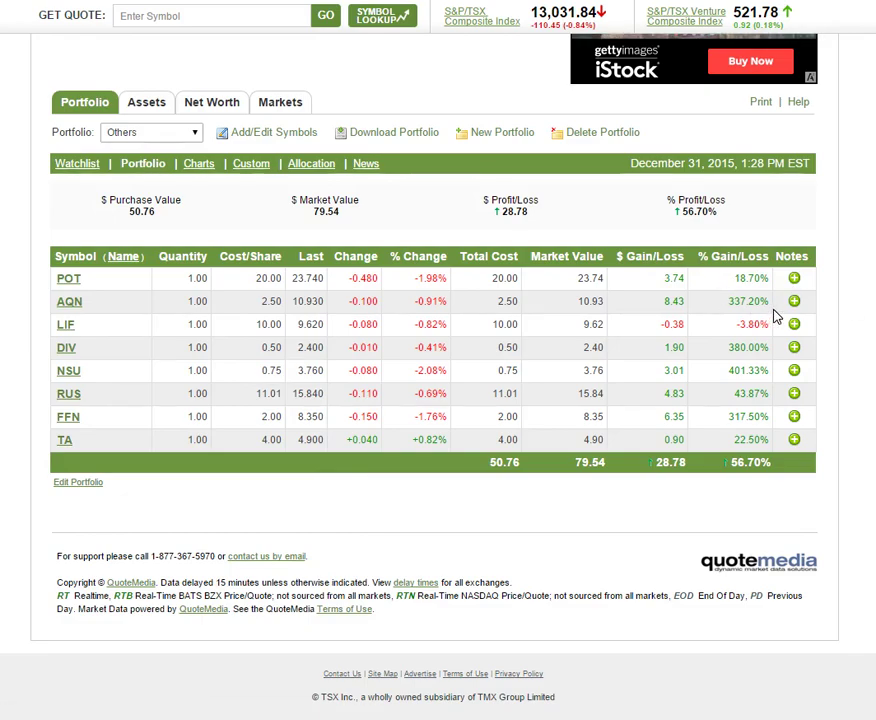
- Switch to the Trusts portfolio and review the gain or loss of each trust
click(168, 134)
click(147, 166)
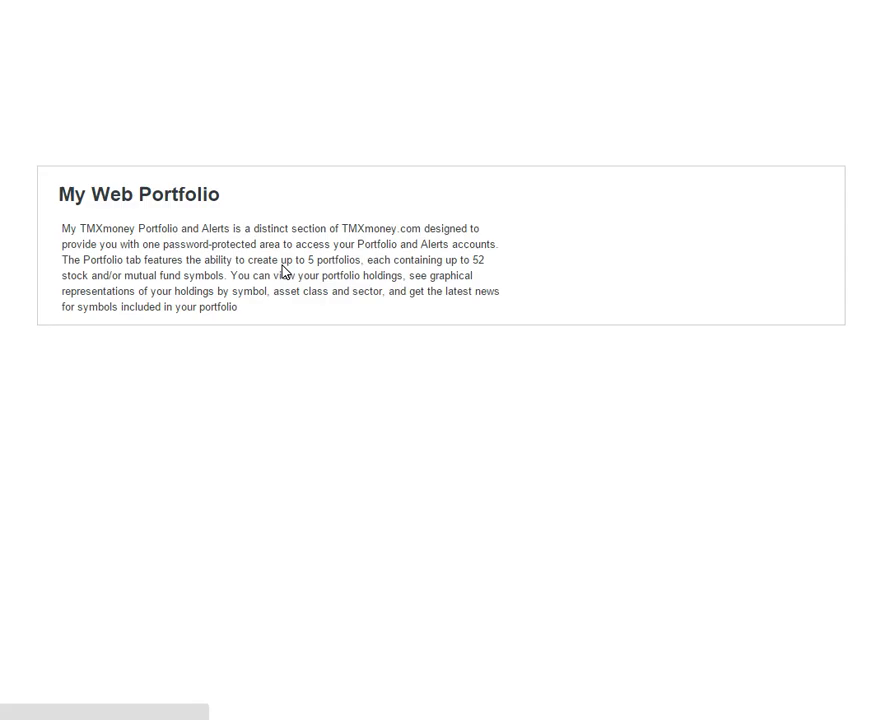
scroll(352, 331, down, 3)
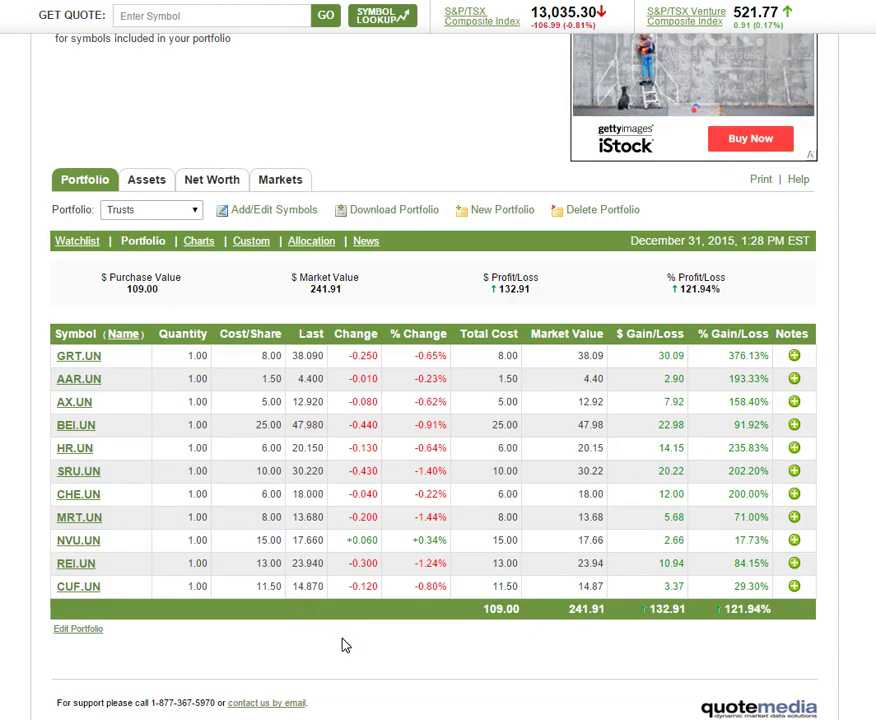
- Switch back to the oil and gas portfolio and review its holdings' costs, market values and overall profit or loss
click(195, 212)
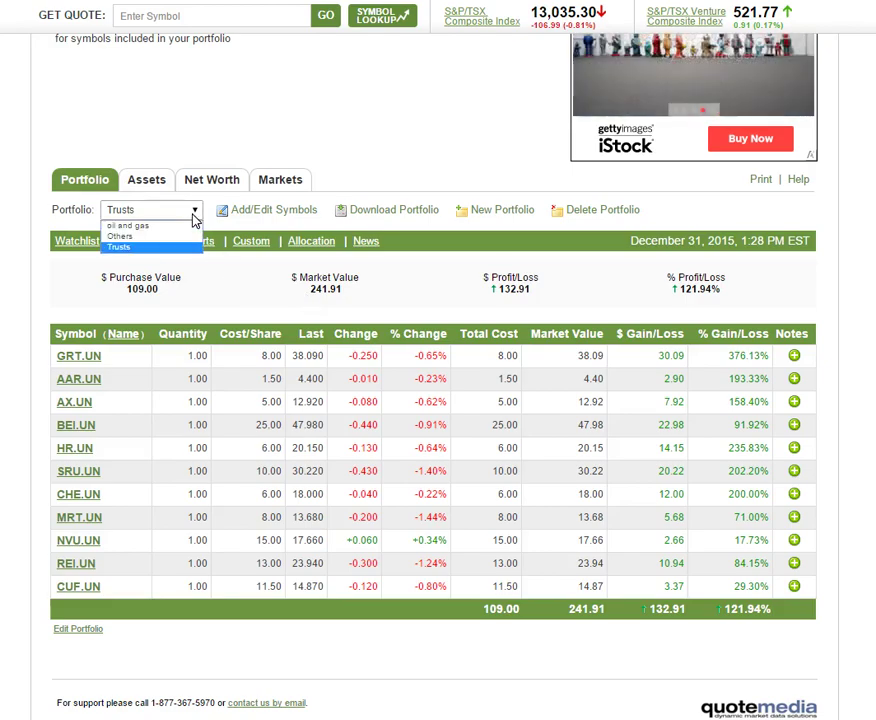
click(183, 227)
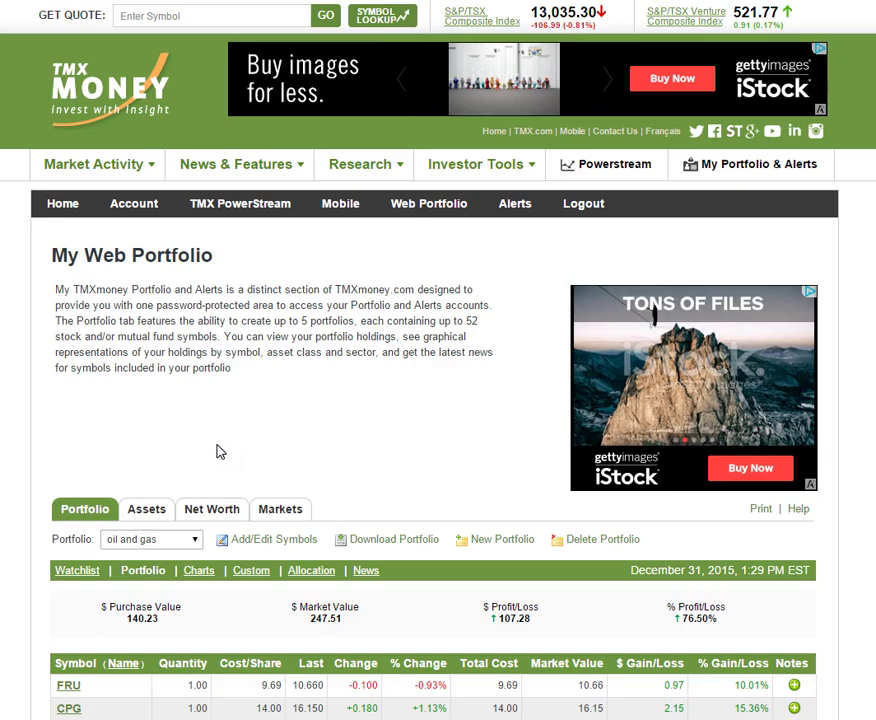
scroll(293, 442, down, 5)
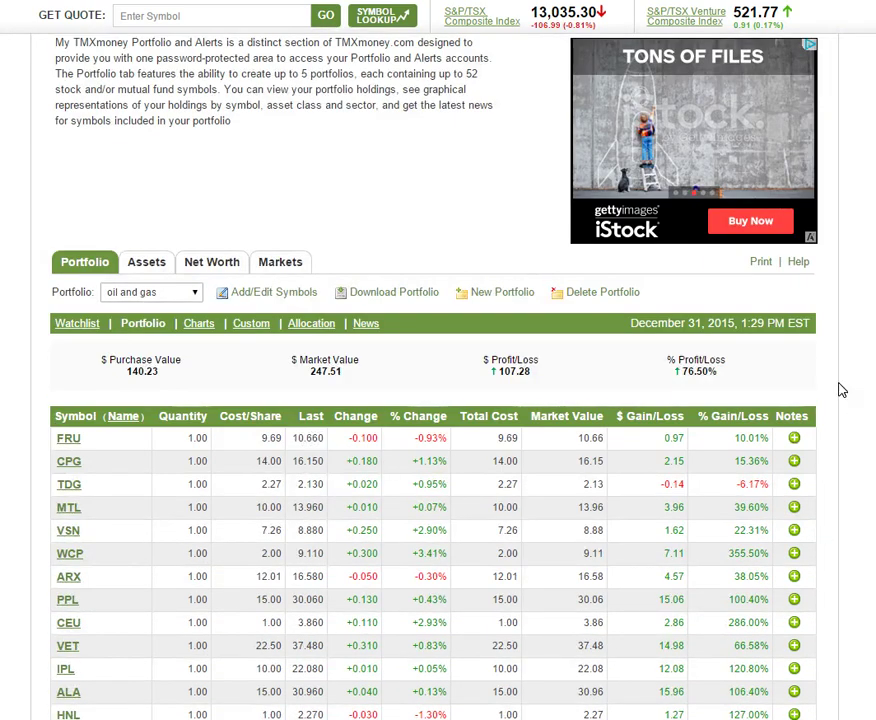
scroll(803, 328, down, 3)
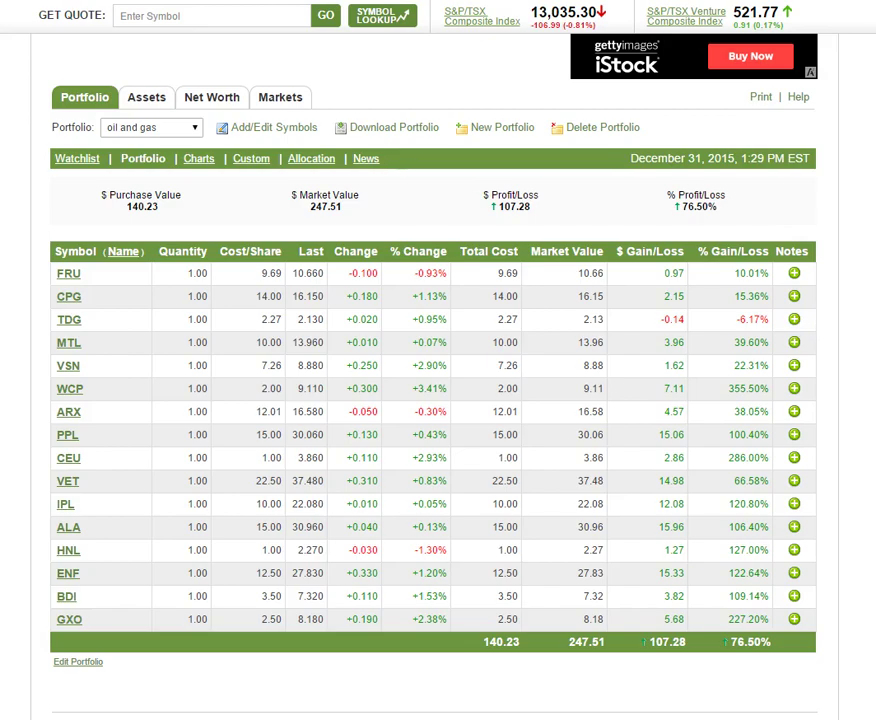
scroll(438, 400, up, 5)
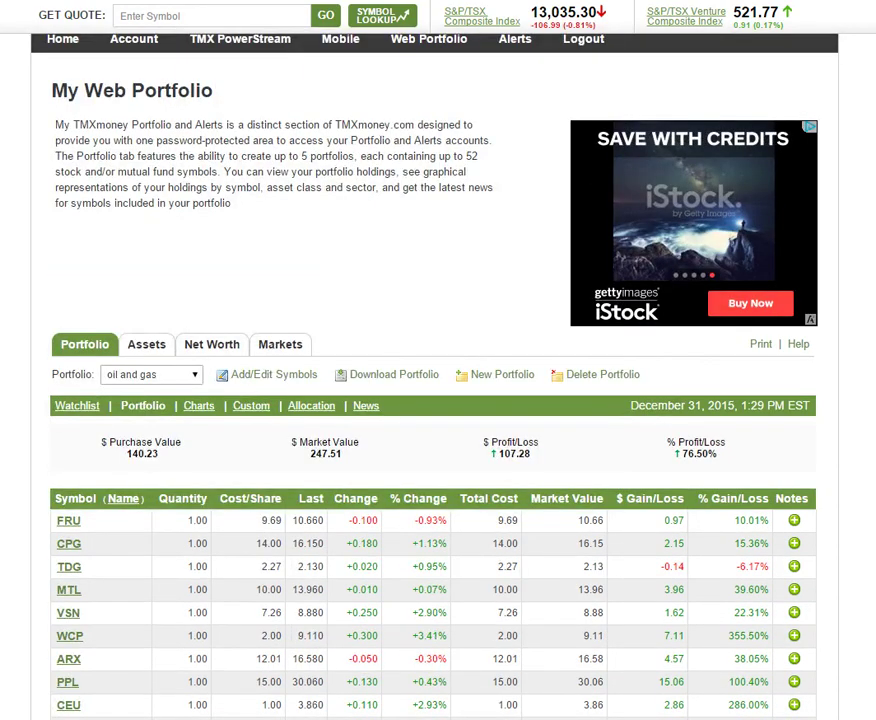
scroll(662, 363, down, 5)
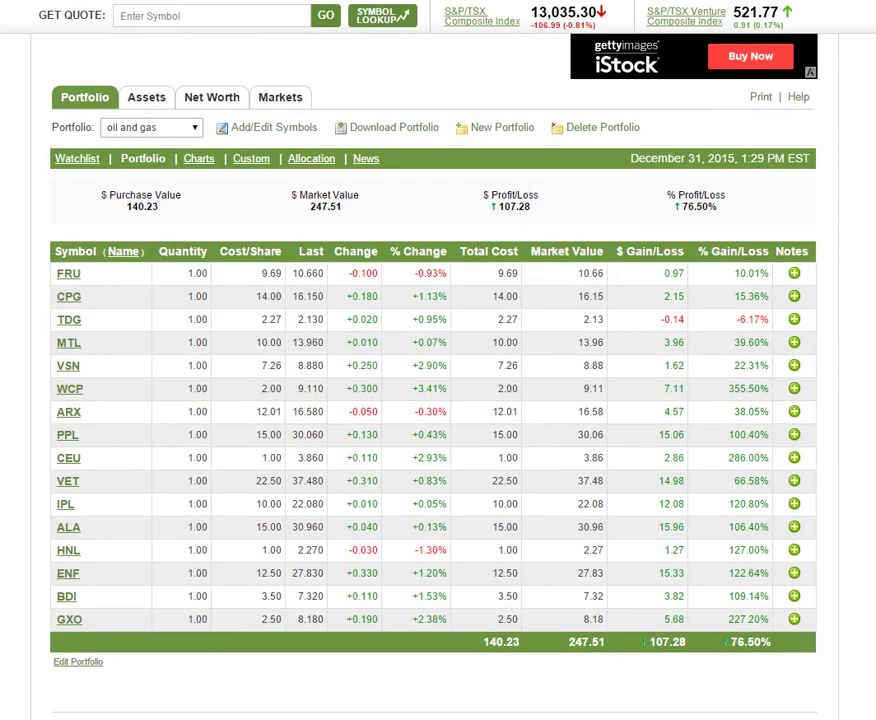
scroll(438, 400, up, 2)
scroll(438, 400, down, 2)
scroll(433, 400, up, 1)
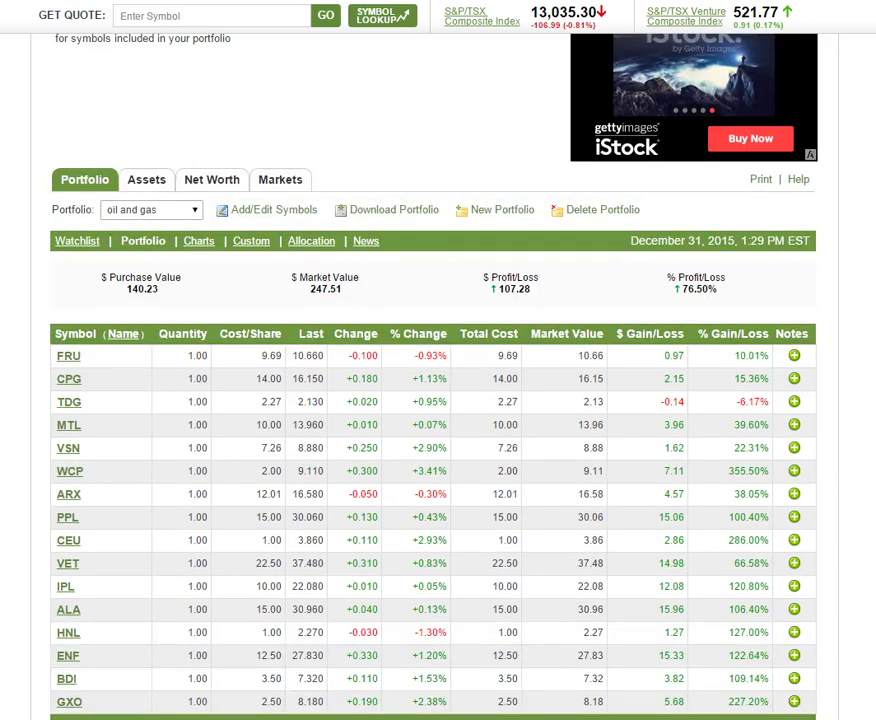
scroll(433, 400, down, 1)
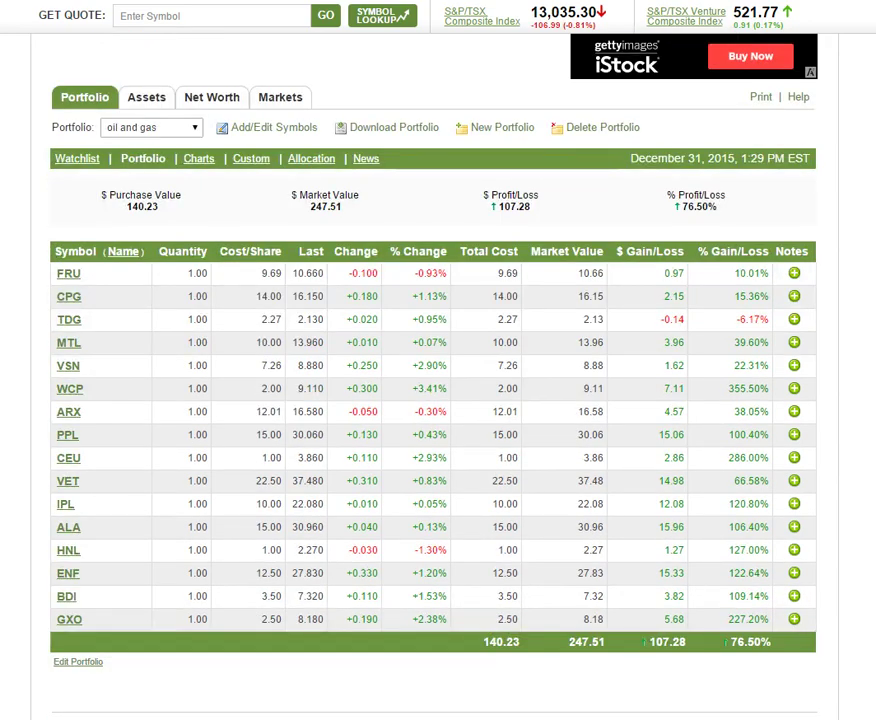